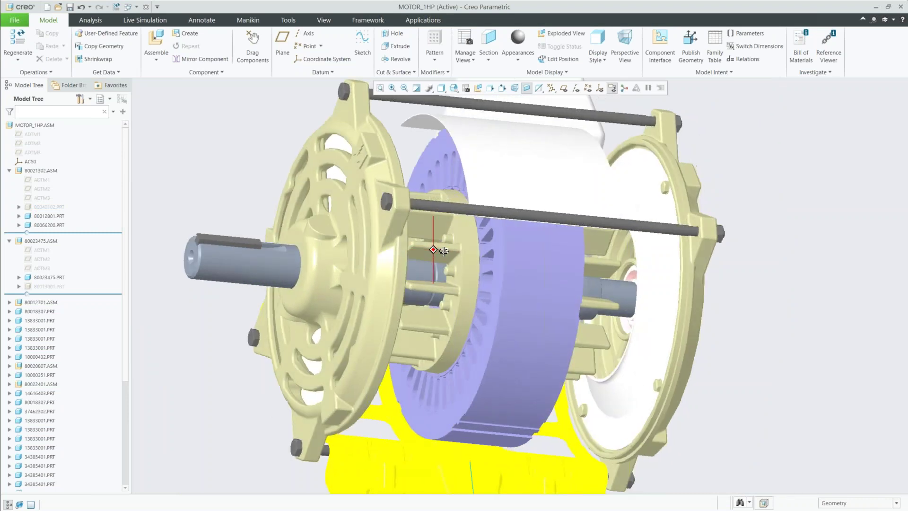
Step: Select part 00-80011903.PRT in the motor and pick its slot surface
{"action": "left_click", "coordinate": [430, 254]}
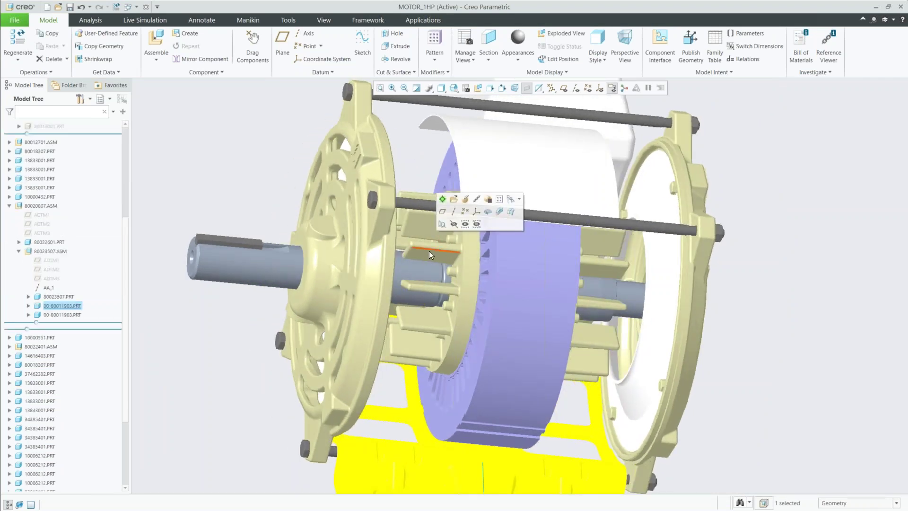
{"action": "left_click", "coordinate": [430, 254]}
{"action": "left_click", "coordinate": [13, 19]}
Step: Start a new file, look at the Manufacturing type, then cancel it
{"action": "left_click", "coordinate": [30, 36]}
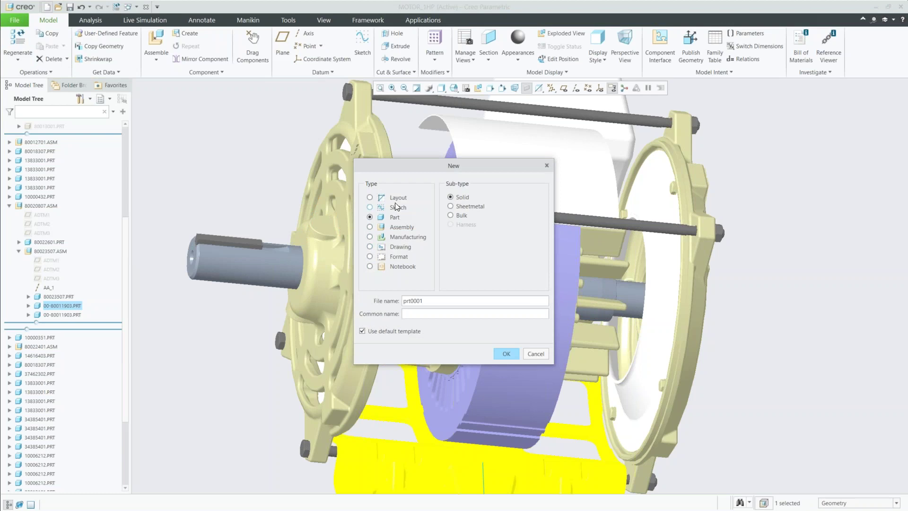
{"action": "left_click", "coordinate": [370, 236]}
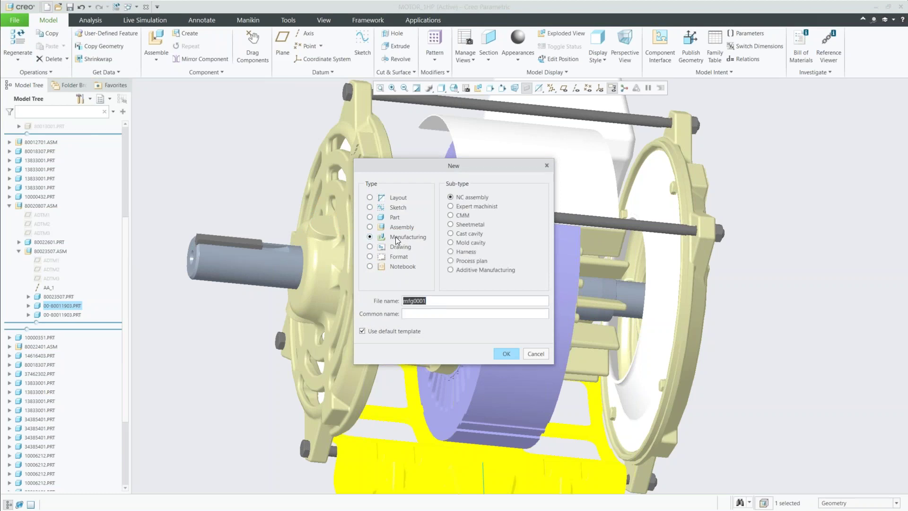
{"action": "left_click", "coordinate": [535, 354]}
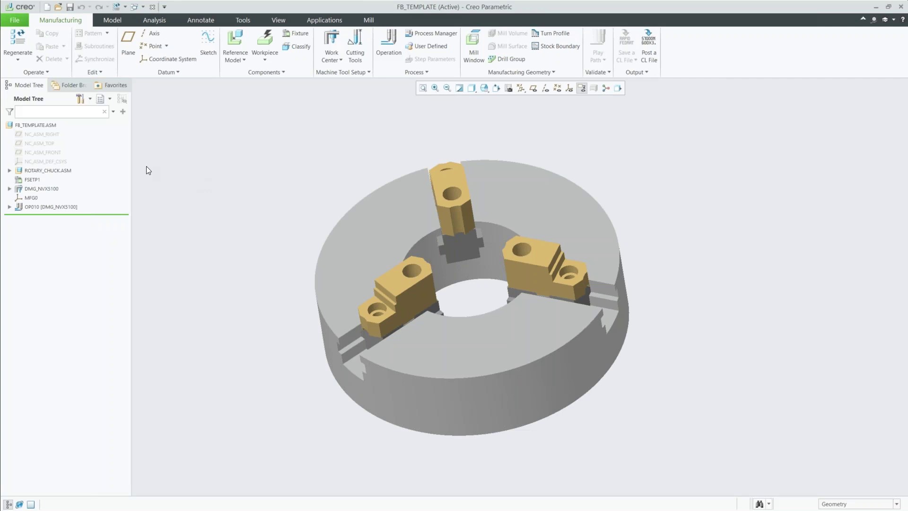
Step: Orbit and zoom the chuck, then edit the DMG_NVX5100 work center definition
{"action": "left_click", "coordinate": [34, 126]}
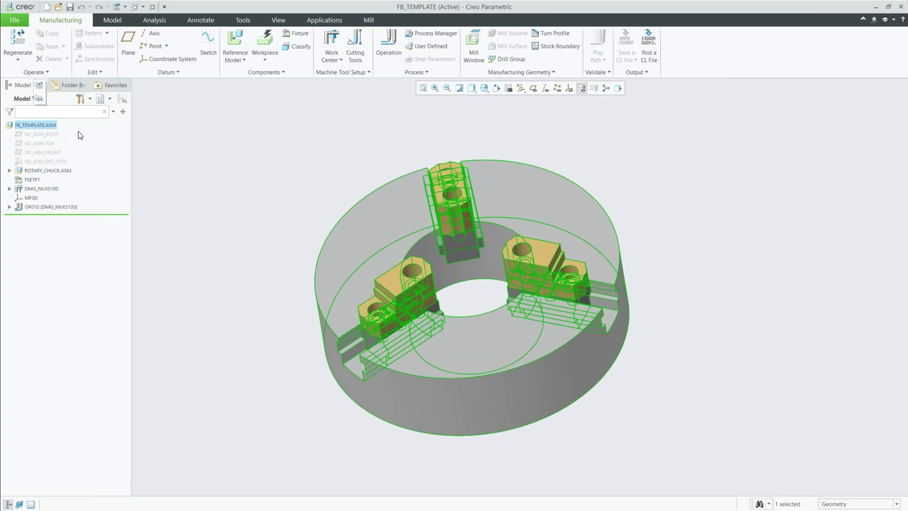
{"action": "left_click", "coordinate": [230, 190]}
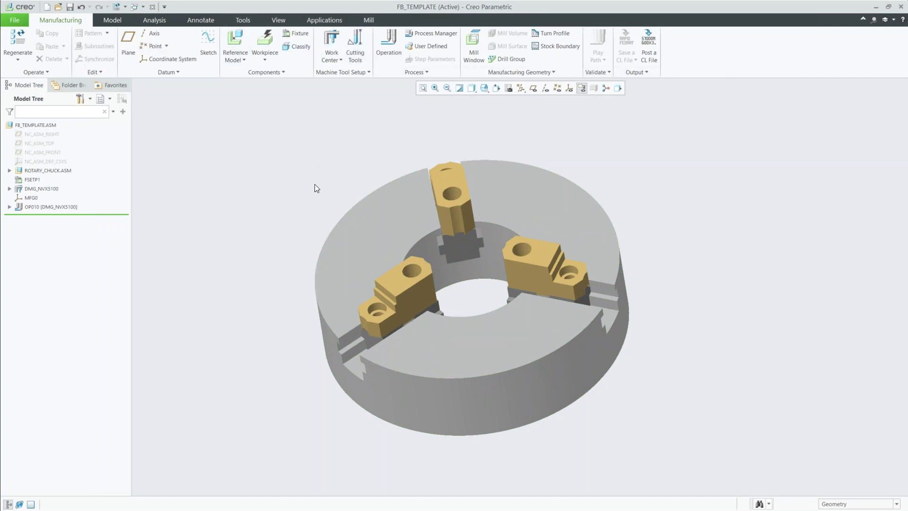
{"action": "middle_click_drag", "start_coordinate": [436, 217], "coordinate": [448, 198]}
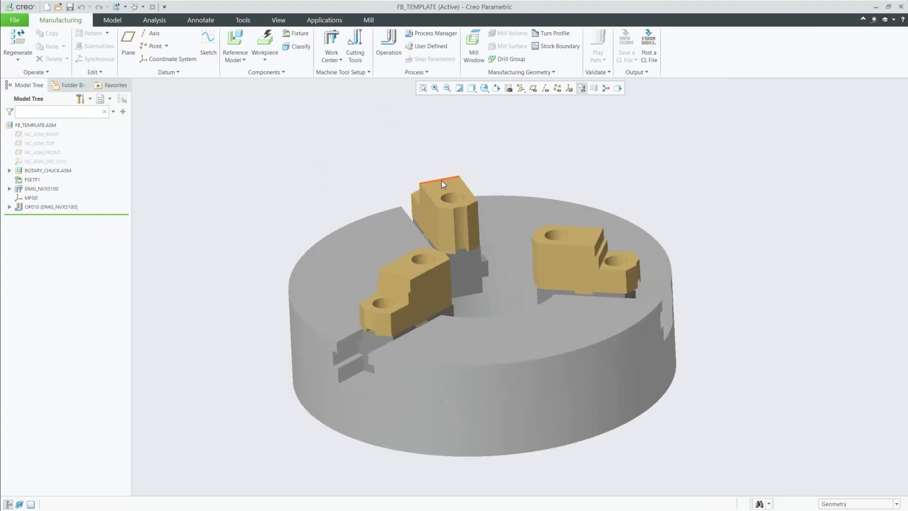
{"action": "scroll", "coordinate": [441, 180], "scroll_direction": "up", "scroll_amount": 3}
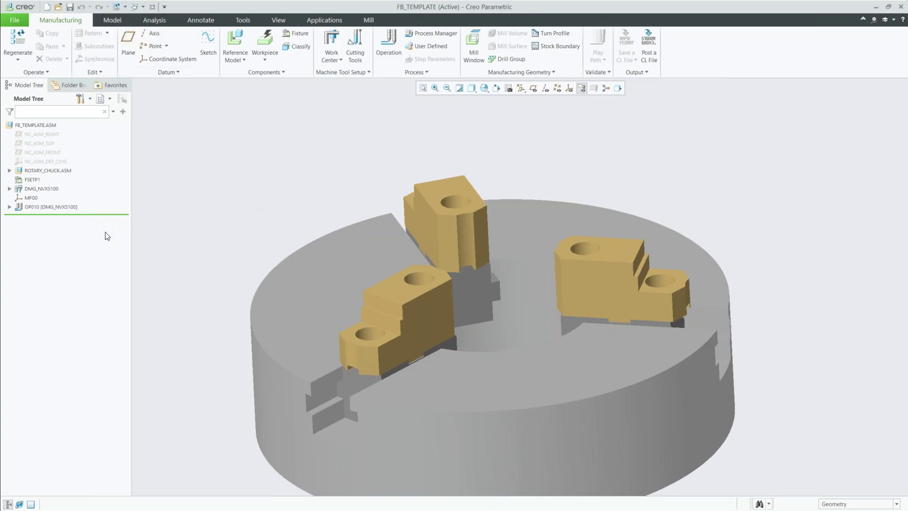
{"action": "left_click", "coordinate": [33, 189]}
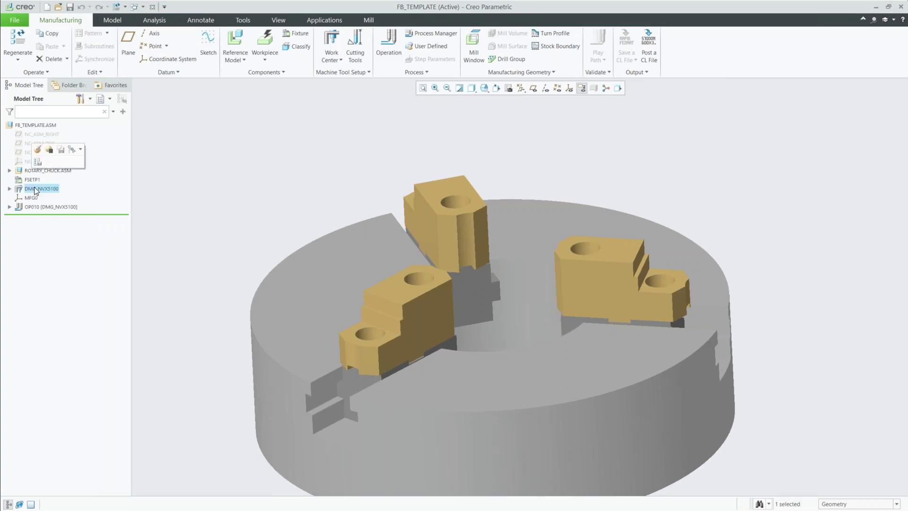
{"action": "left_click", "coordinate": [37, 150]}
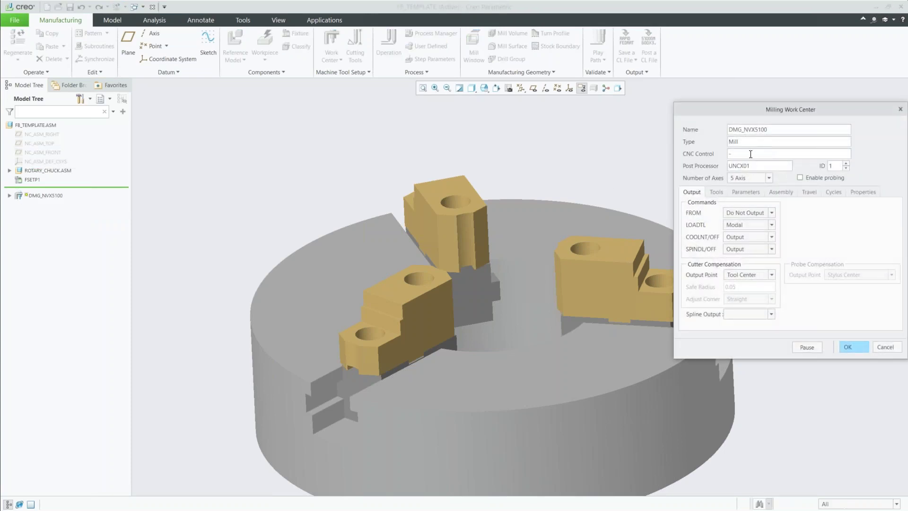
Step: Keep 5 Axis, open the tool table and preview FEM_V40_10000 in 3D
{"action": "left_click", "coordinate": [768, 178]}
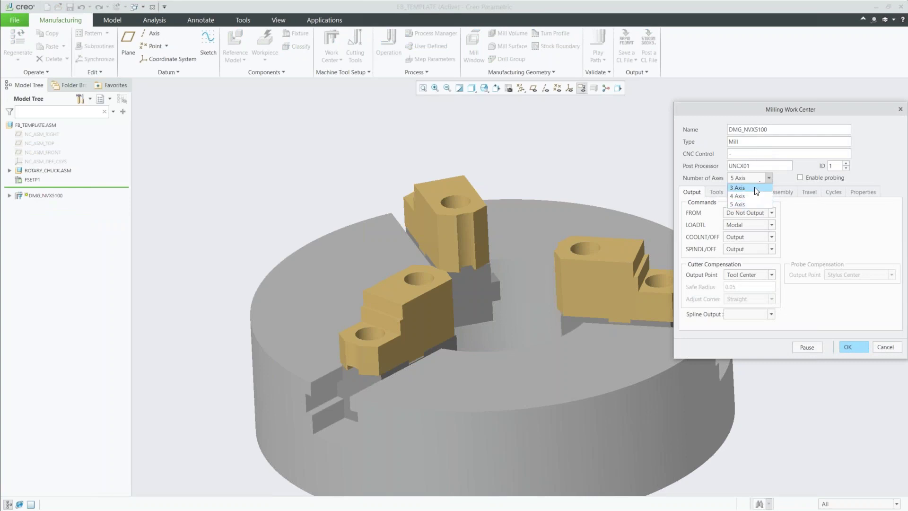
{"action": "left_click", "coordinate": [781, 178]}
{"action": "left_click", "coordinate": [717, 192]}
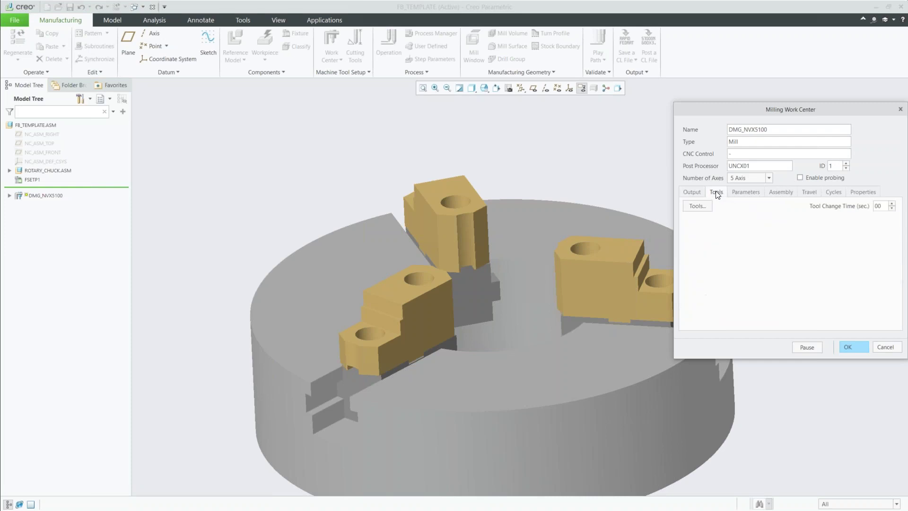
{"action": "left_click", "coordinate": [698, 206]}
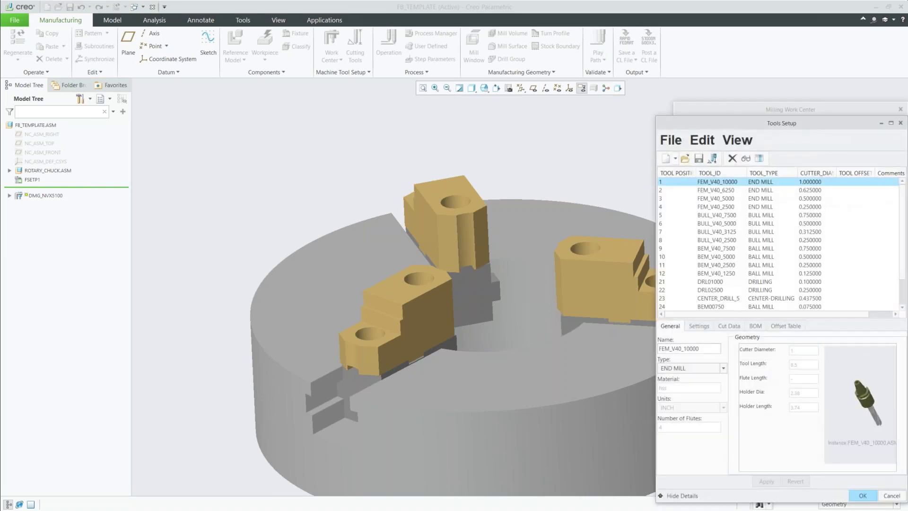
{"action": "left_click", "coordinate": [746, 159]}
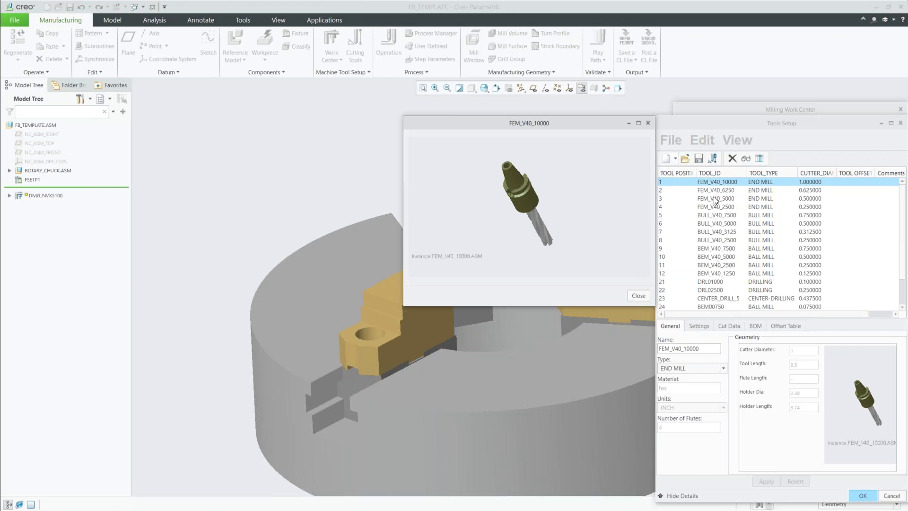
{"action": "middle_click_drag", "start_coordinate": [551, 223], "coordinate": [530, 217]}
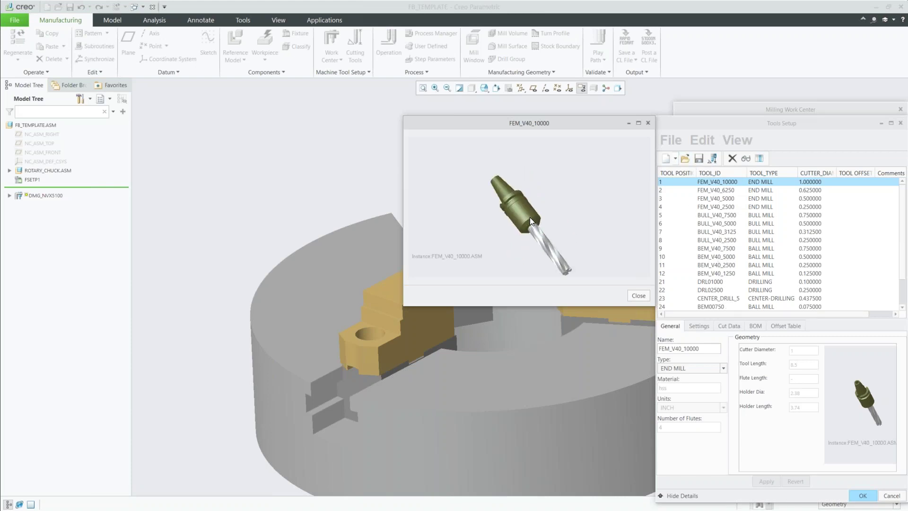
Step: Preview BULL_V40_5000, BEM_V40_1250, DRL02500 and CENTER_DRILL_5, then pick the lollipop tool type
{"action": "left_click", "coordinate": [702, 226]}
{"action": "scroll", "coordinate": [570, 262], "scroll_direction": "up", "scroll_amount": 5}
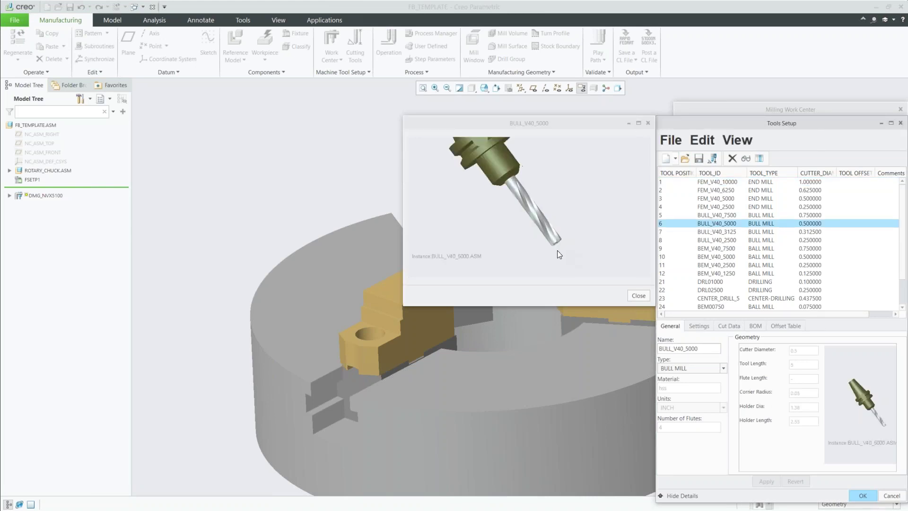
{"action": "left_click", "coordinate": [715, 273]}
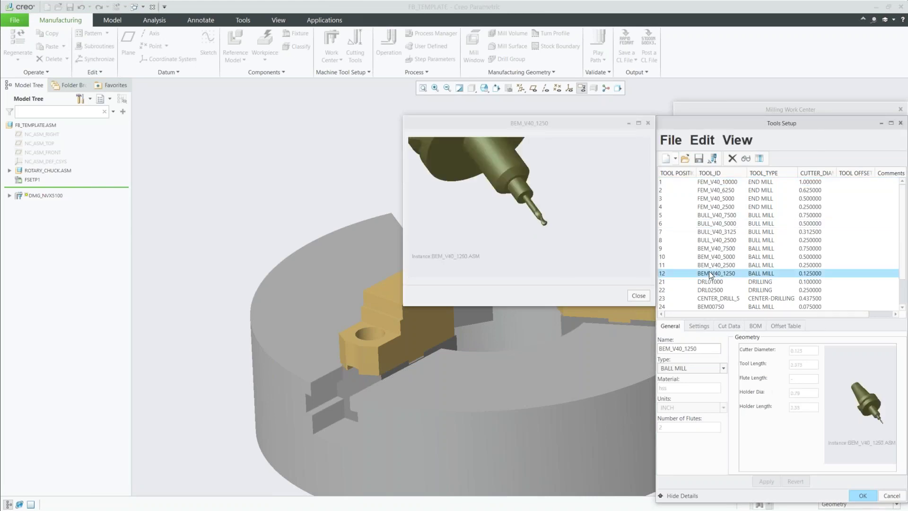
{"action": "scroll", "coordinate": [534, 219], "scroll_direction": "up", "scroll_amount": 2}
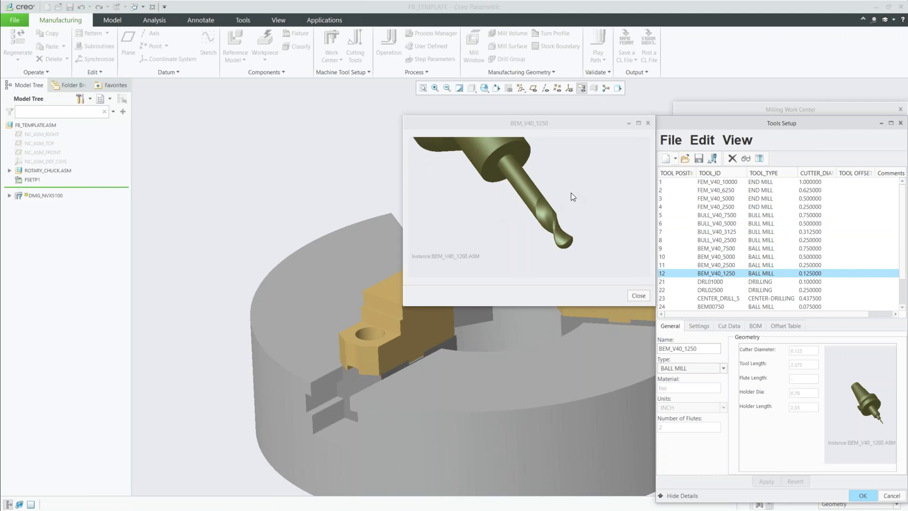
{"action": "left_click", "coordinate": [713, 290]}
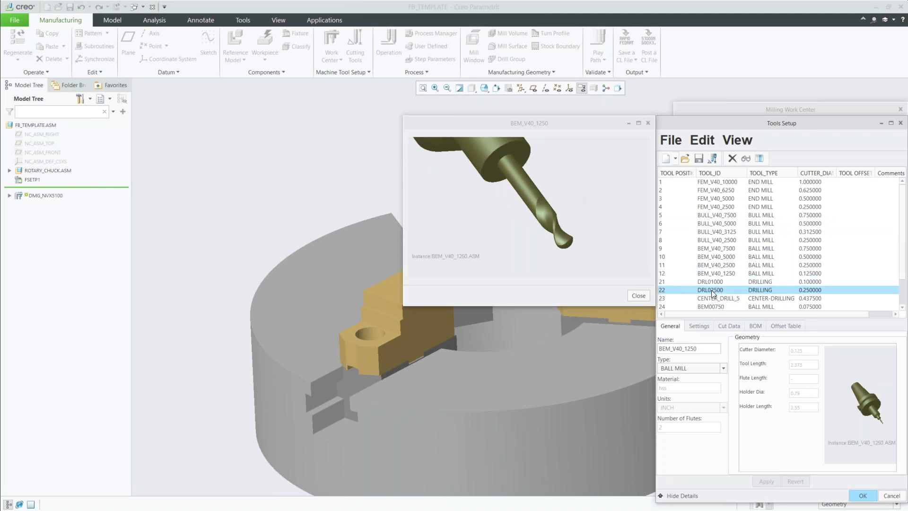
{"action": "left_click", "coordinate": [716, 297]}
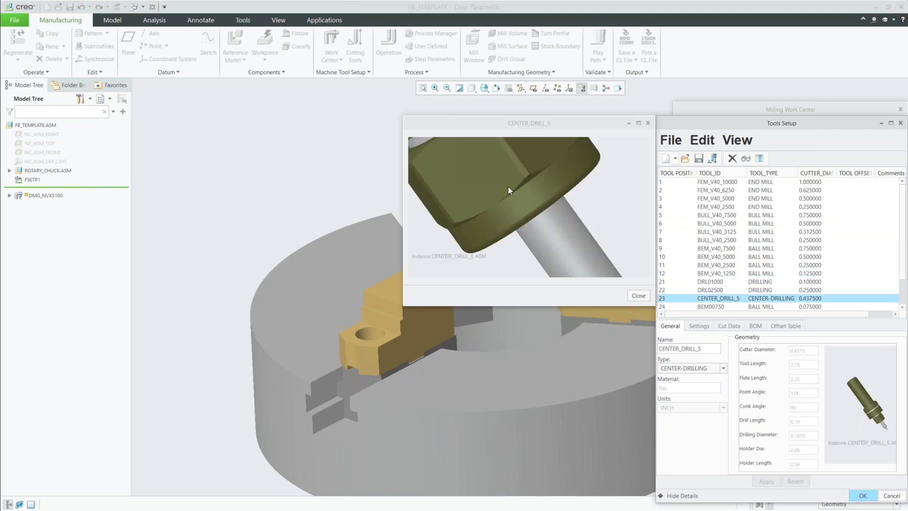
{"action": "scroll", "coordinate": [520, 203], "scroll_direction": "down", "scroll_amount": 1}
{"action": "scroll", "coordinate": [539, 229], "scroll_direction": "up", "scroll_amount": 2}
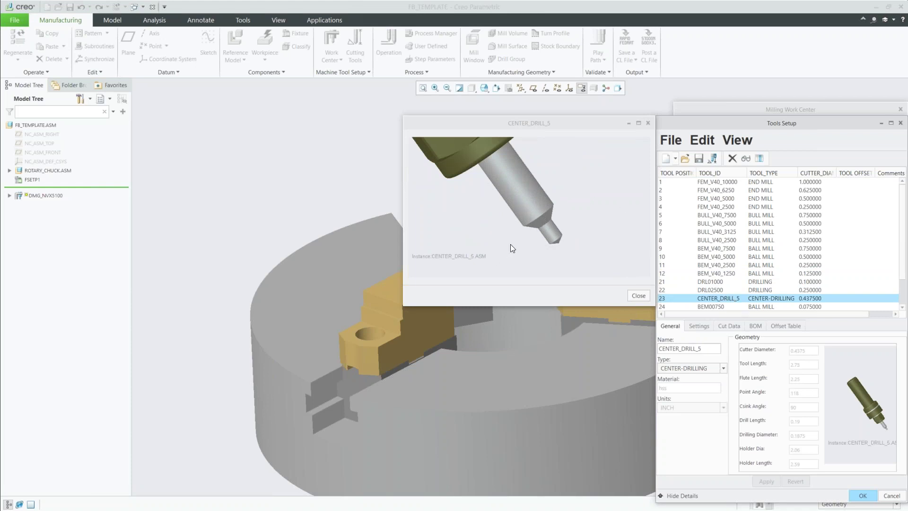
{"action": "left_click", "coordinate": [675, 157]}
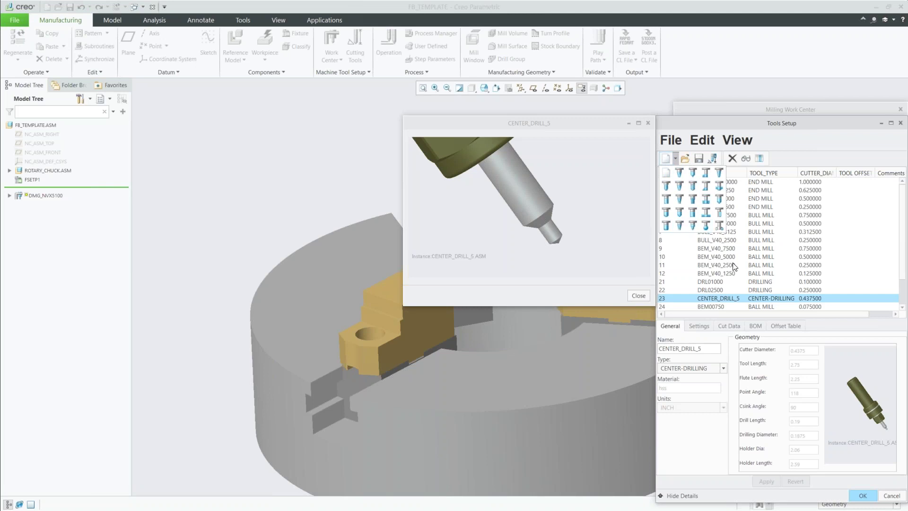
{"action": "left_click", "coordinate": [706, 226]}
Step: Give lollipop tool T0010 a 2 ball diameter and .75 shank, apply, then close the table
{"action": "left_click", "coordinate": [851, 416]}
{"action": "type", "text": "2"}
{"action": "left_click", "coordinate": [767, 385]}
{"action": "type", "text": ".75"}
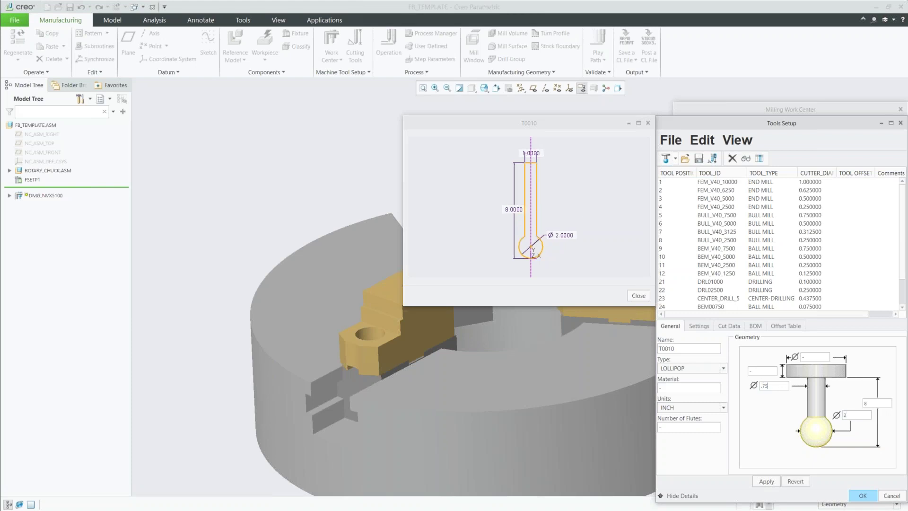
{"action": "left_click", "coordinate": [763, 481]}
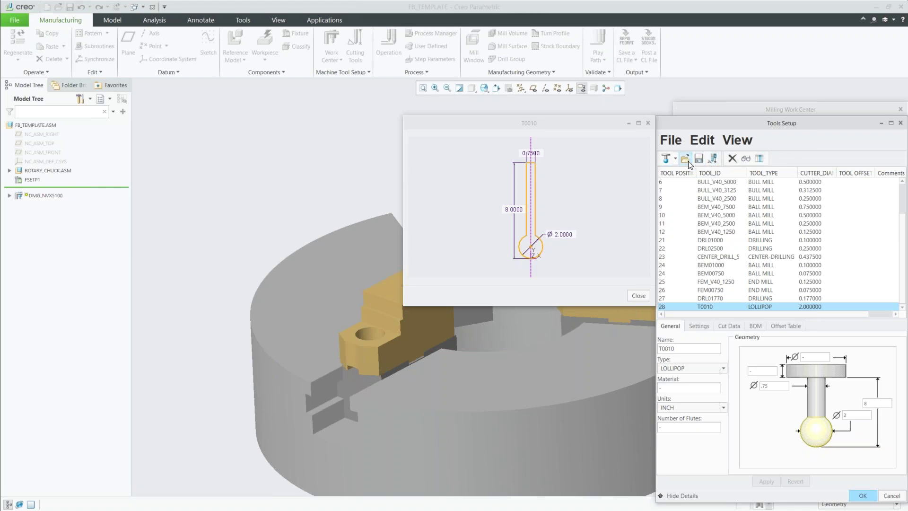
{"action": "left_click", "coordinate": [710, 199]}
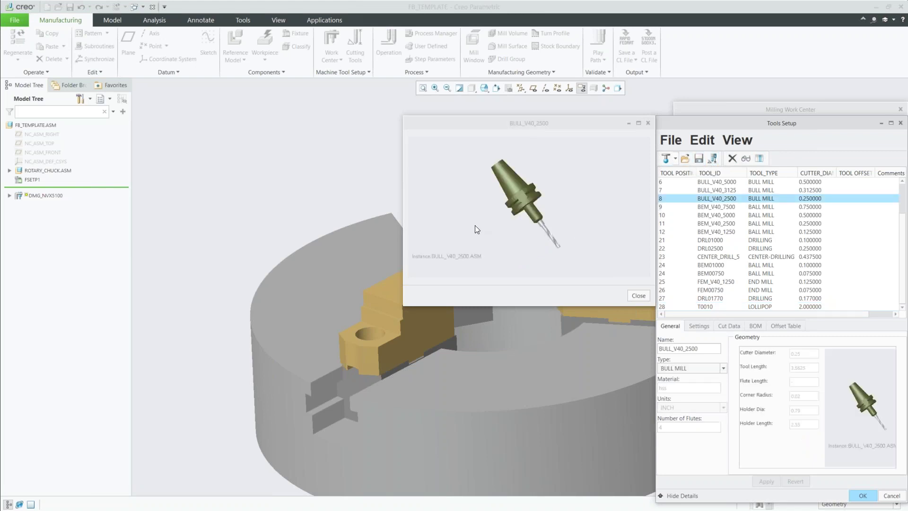
{"action": "scroll", "coordinate": [545, 240], "scroll_direction": "up", "scroll_amount": 2}
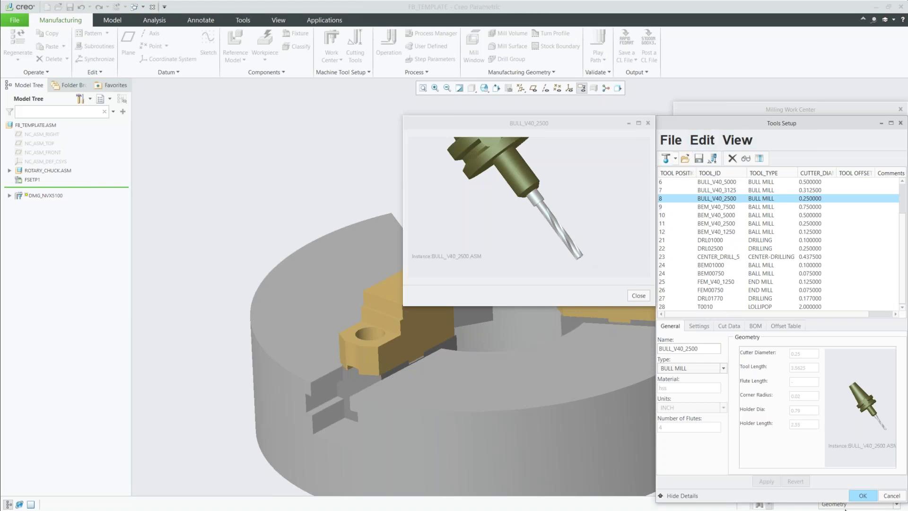
{"action": "left_click", "coordinate": [863, 496]}
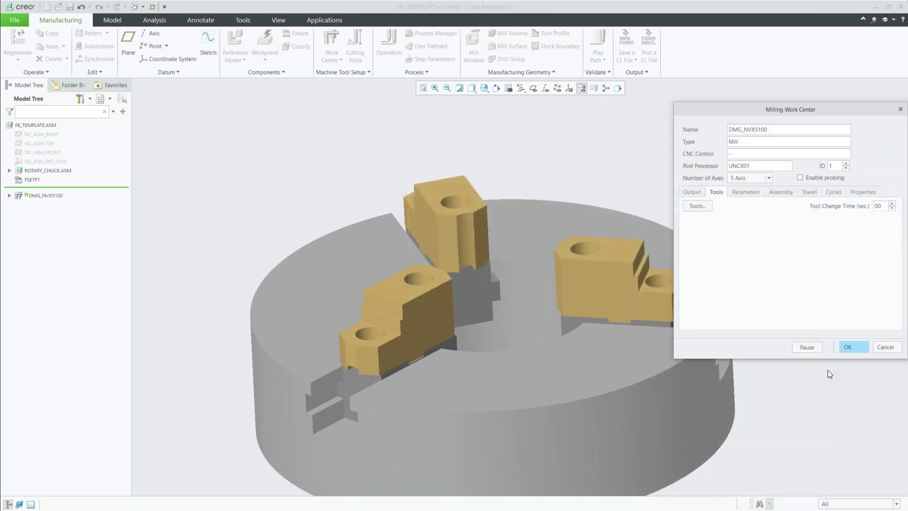
Step: Confirm the DMG_NVX5100 work center changes and orbit the chuck to a near-top view
{"action": "left_click", "coordinate": [848, 348]}
{"action": "mouse_move", "coordinate": [449, 310]}
{"action": "middle_mouse_down"}
{"action": "mouse_move", "coordinate": [438, 346]}
{"action": "mouse_move", "coordinate": [453, 322]}
{"action": "middle_mouse_up"}
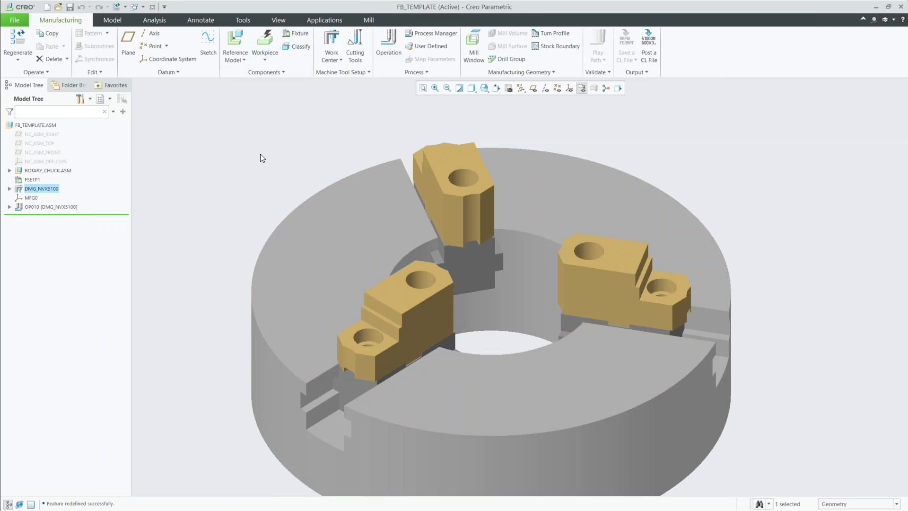
Step: Load 00-80011903.prt as a reference model, accepting the generic instance
{"action": "left_click", "coordinate": [237, 39]}
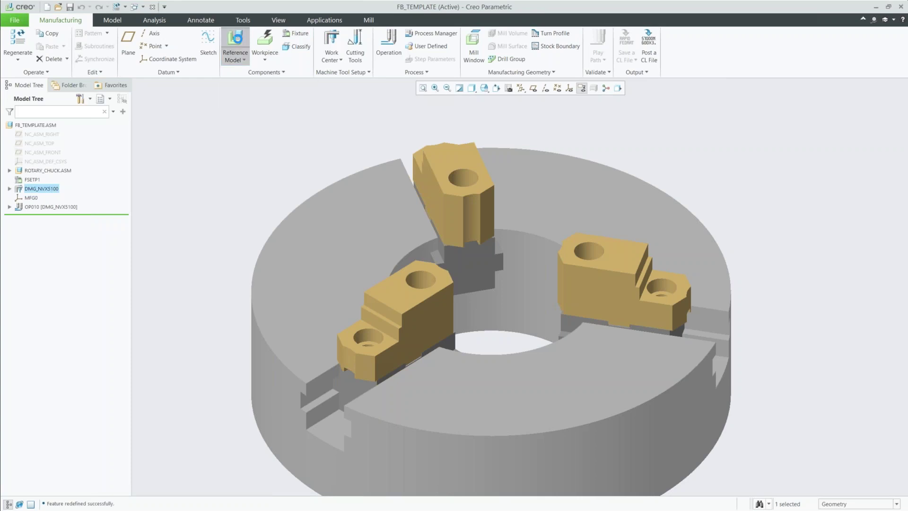
{"action": "left_click", "coordinate": [368, 337]}
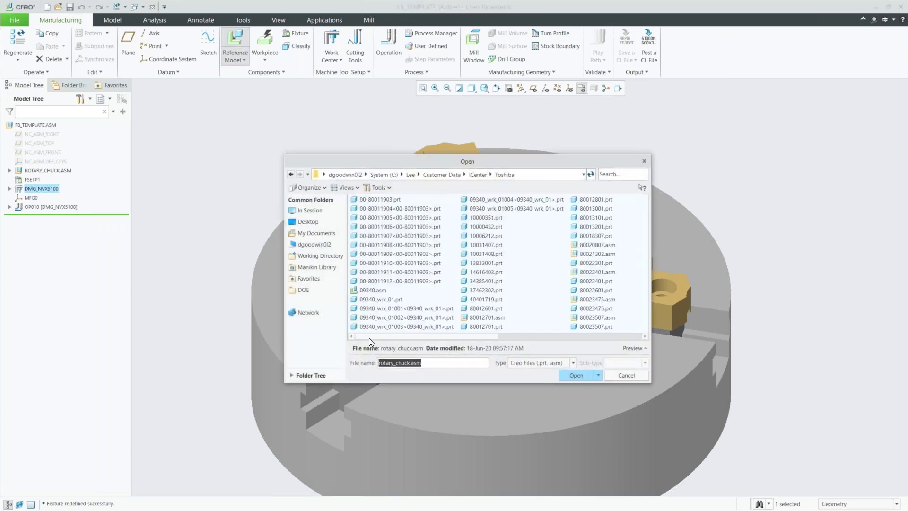
{"action": "left_click", "coordinate": [387, 200]}
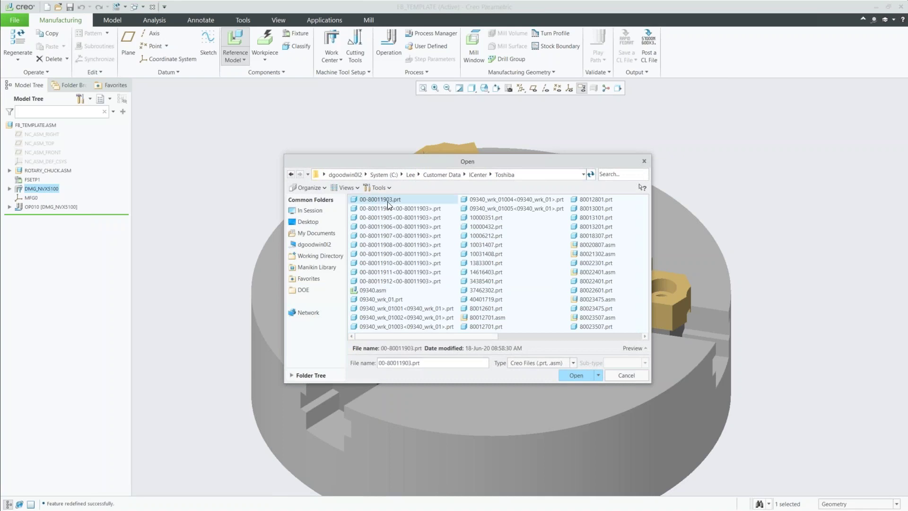
{"action": "left_click", "coordinate": [571, 376]}
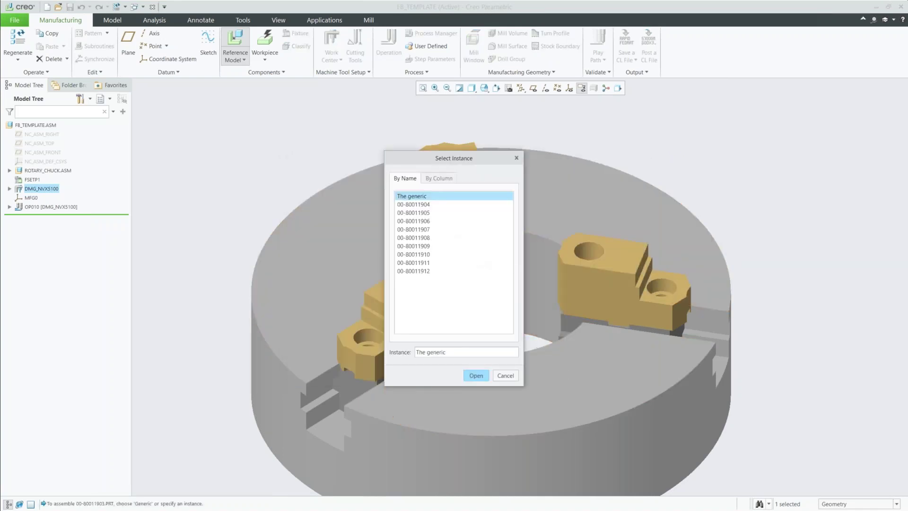
{"action": "key", "text": "Return"}
Step: Make the part's cylindrical rim coincident with the chuck bore
{"action": "scroll", "coordinate": [587, 364], "scroll_direction": "down", "scroll_amount": 3}
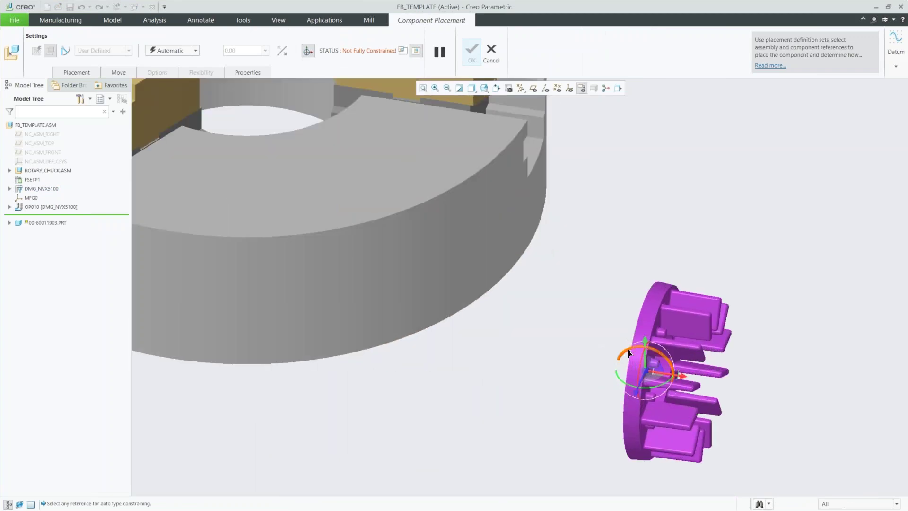
{"action": "left_click", "coordinate": [646, 319]}
{"action": "left_click", "coordinate": [427, 271]}
{"action": "scroll", "coordinate": [533, 377], "scroll_direction": "up", "scroll_amount": 5}
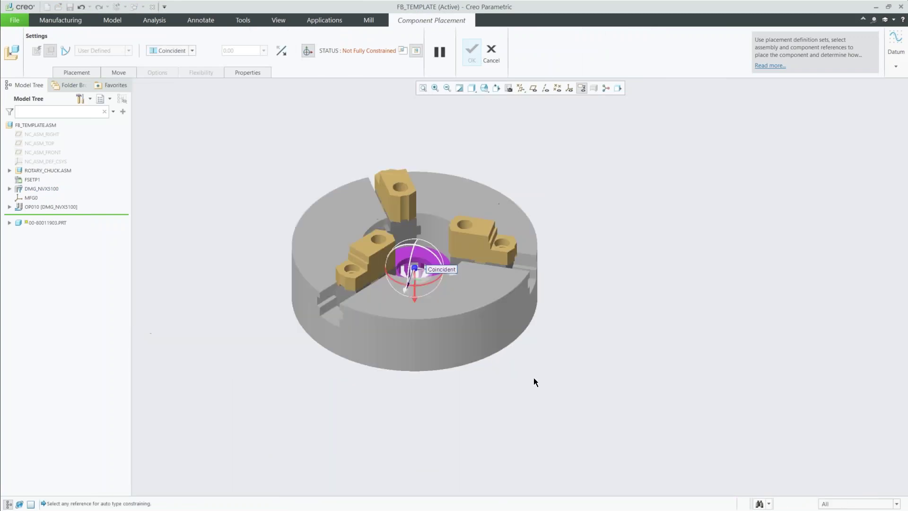
{"action": "scroll", "coordinate": [534, 377], "scroll_direction": "down", "scroll_amount": 4}
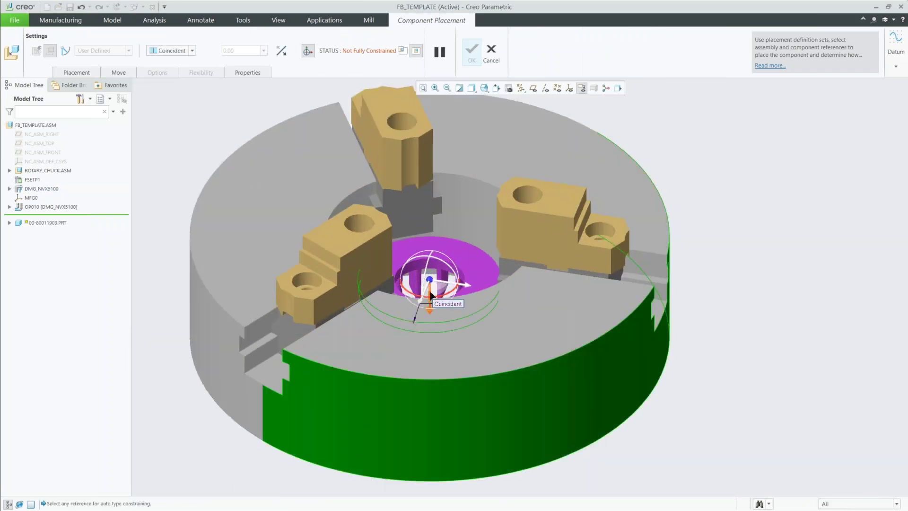
{"action": "left_click_drag", "start_coordinate": [433, 302], "coordinate": [496, 136]}
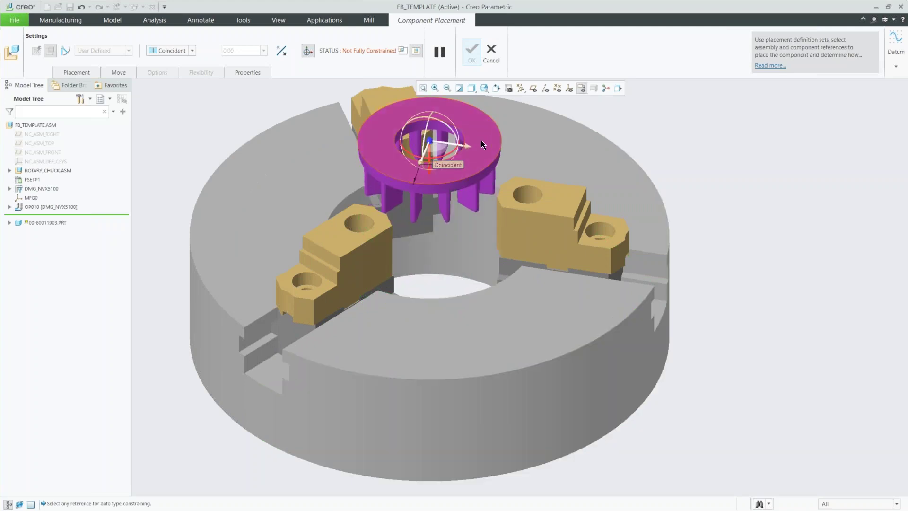
Step: Make the part's top face coincident with the jaw face, flip it fins-up, and confirm
{"action": "left_click", "coordinate": [481, 140]}
{"action": "left_click", "coordinate": [553, 192]}
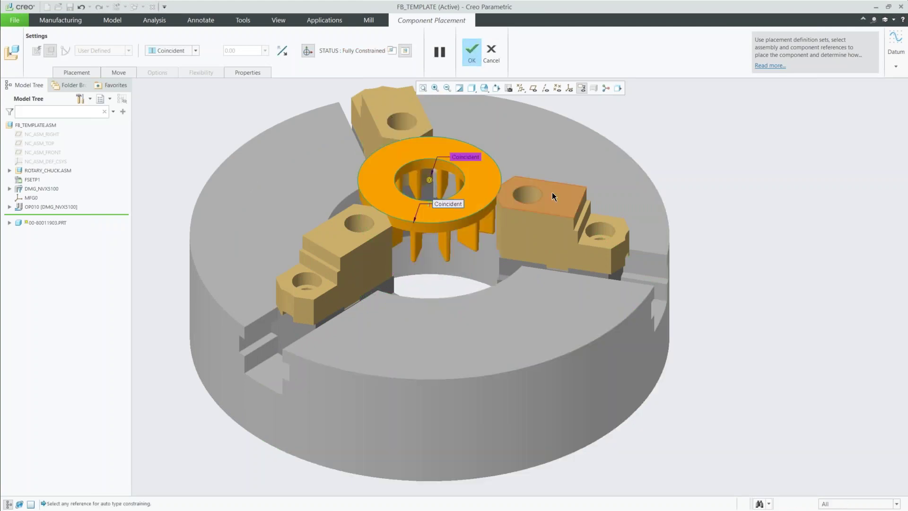
{"action": "left_click", "coordinate": [284, 50]}
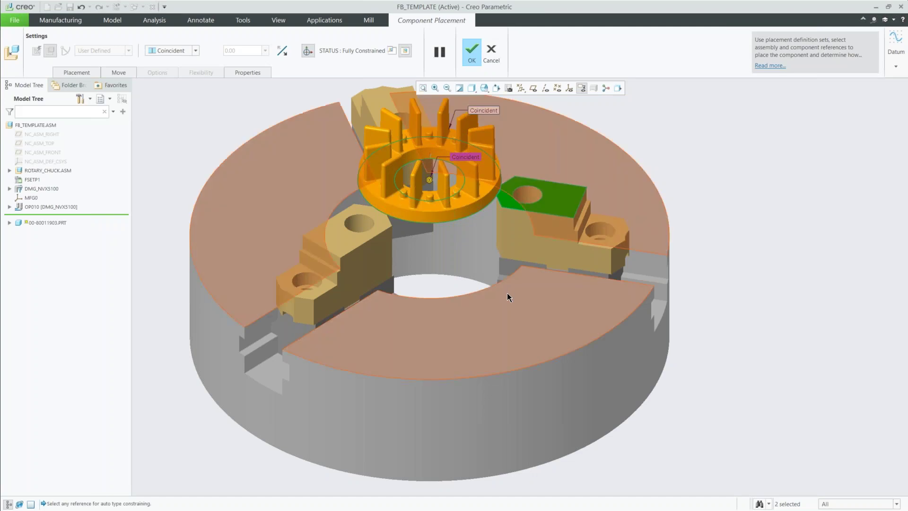
{"action": "scroll", "coordinate": [507, 294], "scroll_direction": "up", "scroll_amount": 3}
{"action": "scroll", "coordinate": [478, 283], "scroll_direction": "down", "scroll_amount": 4}
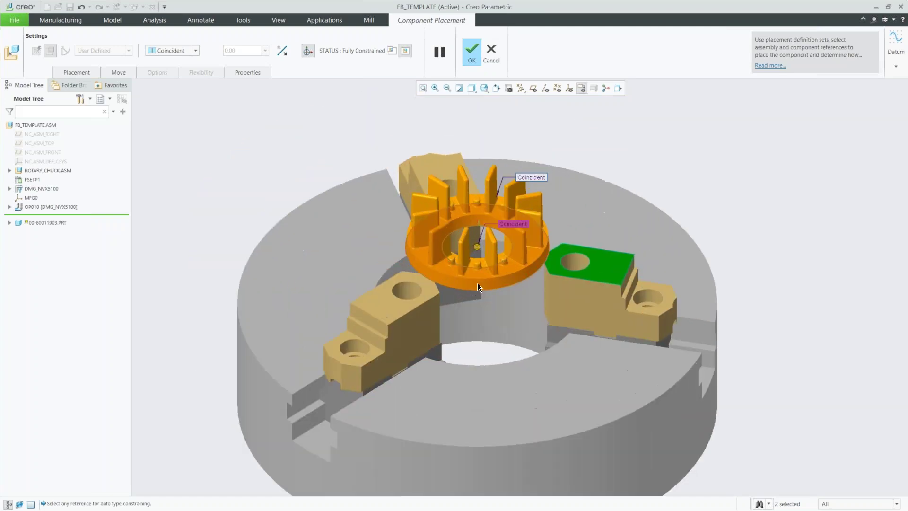
{"action": "left_click", "coordinate": [473, 52]}
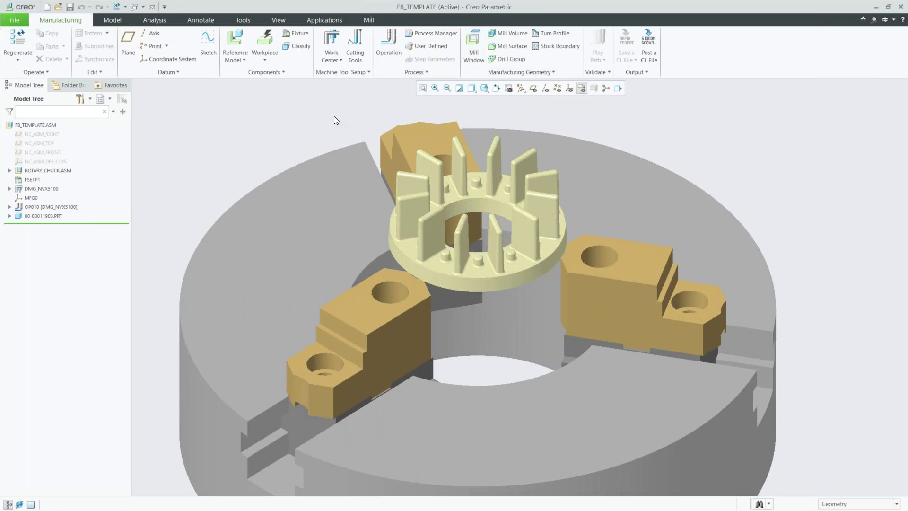
{"action": "left_click", "coordinate": [267, 60]}
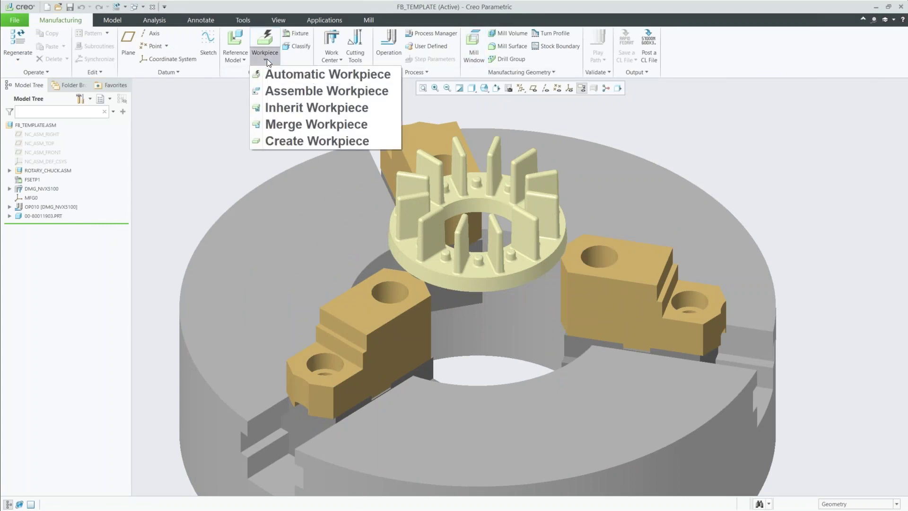
Step: Create a round automatic workpiece with origin MFG0 and height 2.000000
{"action": "left_click", "coordinate": [294, 74]}
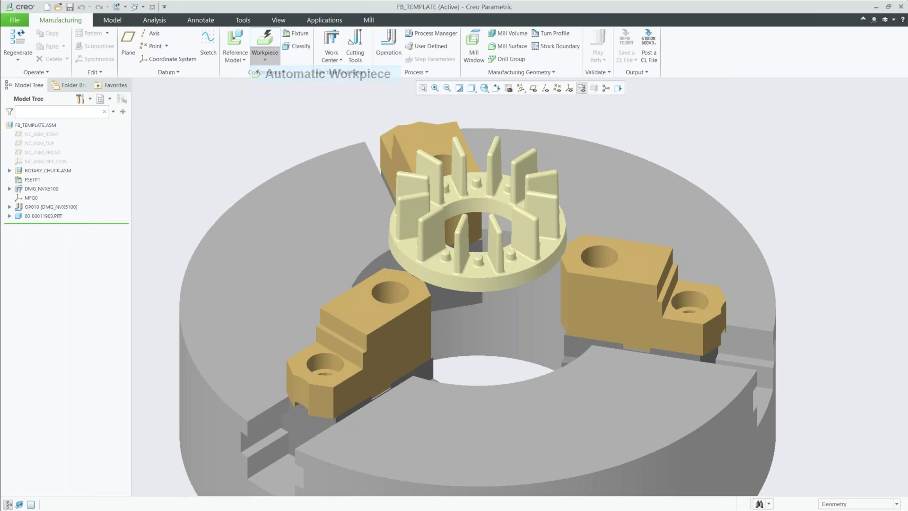
{"action": "left_click", "coordinate": [30, 197]}
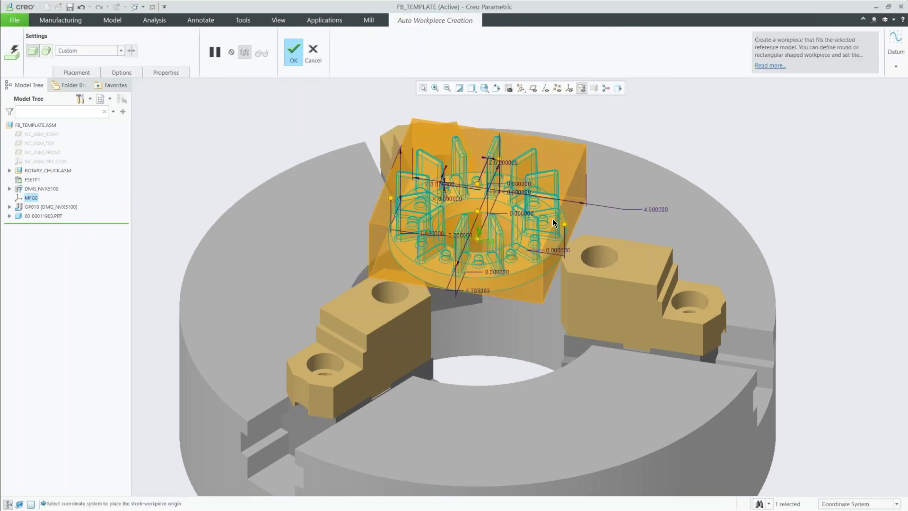
{"action": "left_click", "coordinate": [46, 51]}
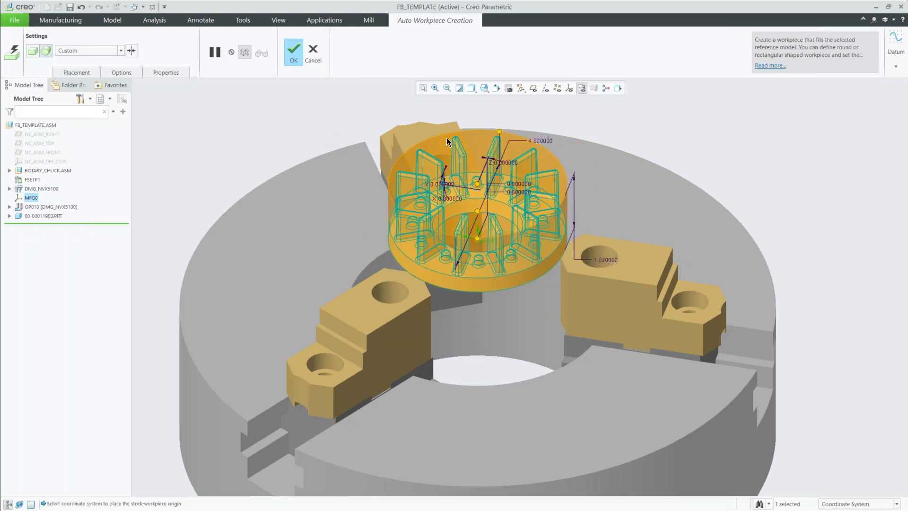
{"action": "scroll", "coordinate": [444, 135], "scroll_direction": "down", "scroll_amount": 4}
{"action": "left_click_drag", "start_coordinate": [507, 231], "coordinate": [514, 216]}
{"action": "scroll", "coordinate": [515, 241], "scroll_direction": "up", "scroll_amount": 2}
{"action": "mouse_move", "coordinate": [514, 241]}
{"action": "middle_mouse_down"}
{"action": "mouse_move", "coordinate": [515, 213]}
{"action": "mouse_move", "coordinate": [510, 230]}
{"action": "middle_mouse_up"}
{"action": "double_click", "coordinate": [661, 339]}
{"action": "type", "text": "2"}
{"action": "key", "text": "Return"}
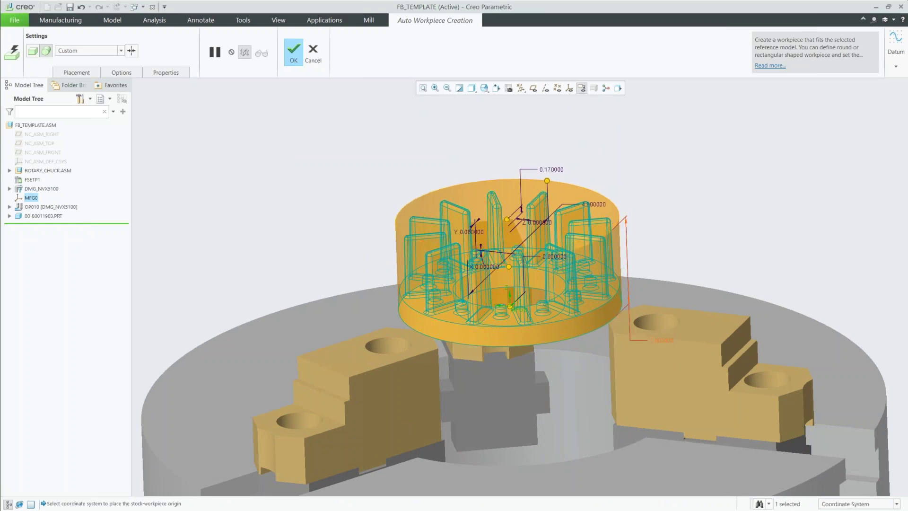
{"action": "left_click", "coordinate": [291, 50]}
{"action": "middle_click_drag", "start_coordinate": [475, 249], "coordinate": [429, 265]}
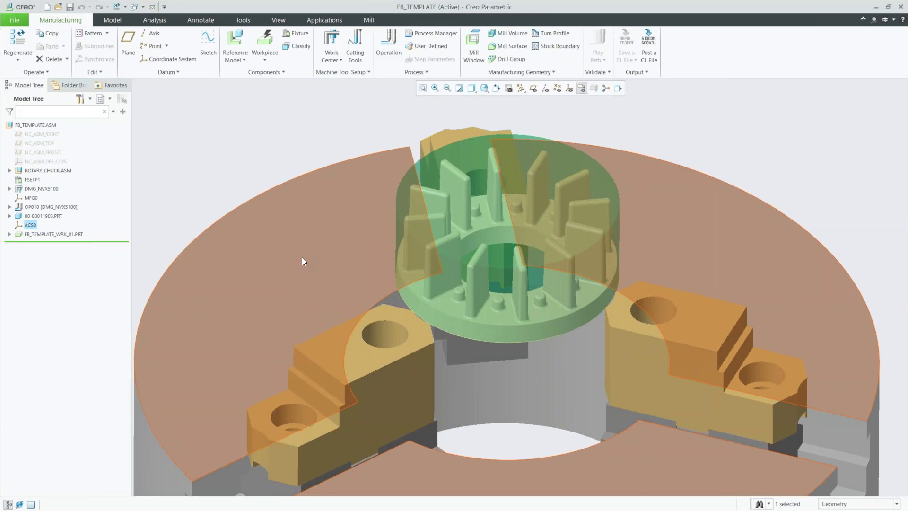
Step: Start a mill window on the workpiece top face, based on the workpiece part
{"action": "left_click", "coordinate": [368, 20]}
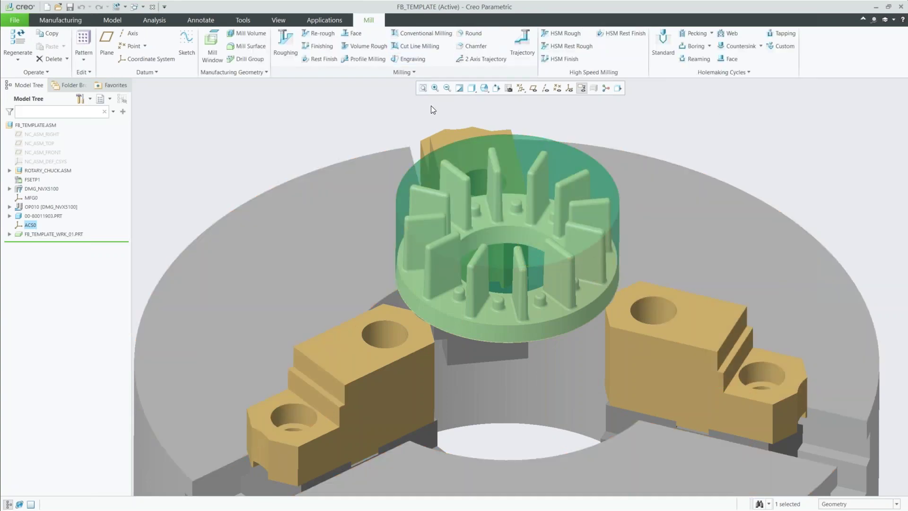
{"action": "scroll", "coordinate": [483, 219], "scroll_direction": "down", "scroll_amount": 2}
{"action": "middle_click_drag", "start_coordinate": [483, 220], "coordinate": [504, 161]}
{"action": "scroll", "coordinate": [506, 154], "scroll_direction": "up", "scroll_amount": 4}
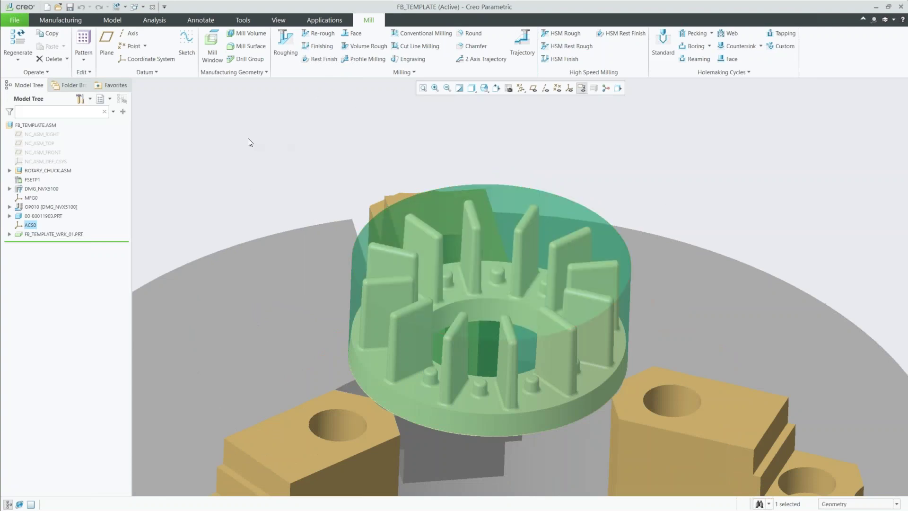
{"action": "left_click", "coordinate": [212, 35]}
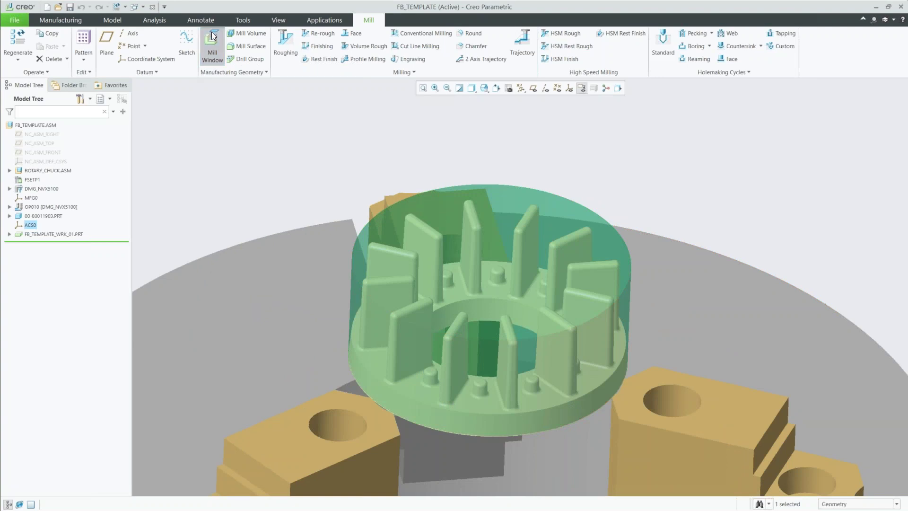
{"action": "left_click", "coordinate": [507, 201]}
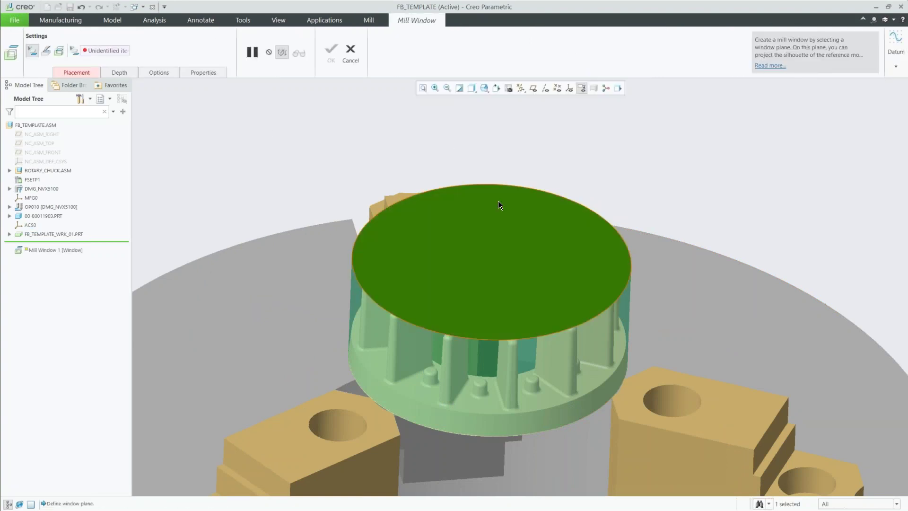
{"action": "left_click", "coordinate": [108, 50]}
{"action": "left_click", "coordinate": [512, 204]}
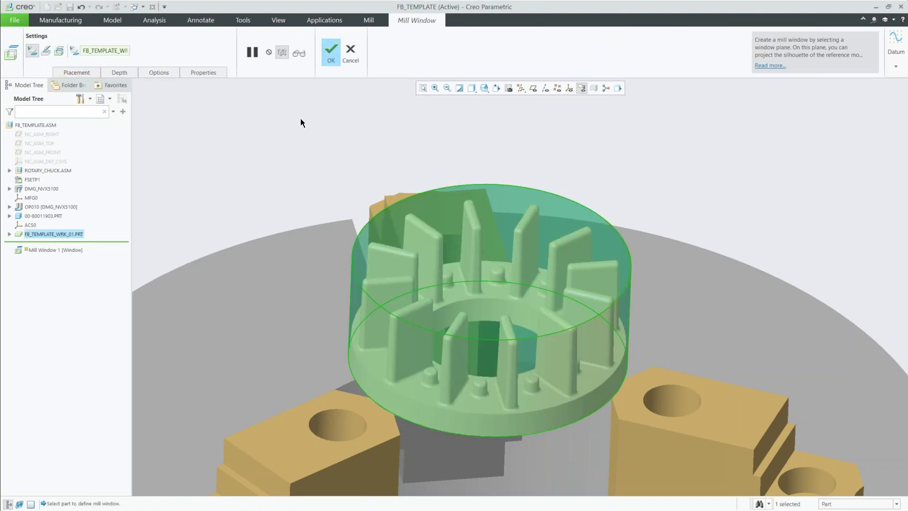
Step: Set the mill window depth To Selected, using a fin surface as the limit
{"action": "left_click", "coordinate": [120, 72]}
{"action": "left_click", "coordinate": [112, 93]}
{"action": "left_click", "coordinate": [144, 116]}
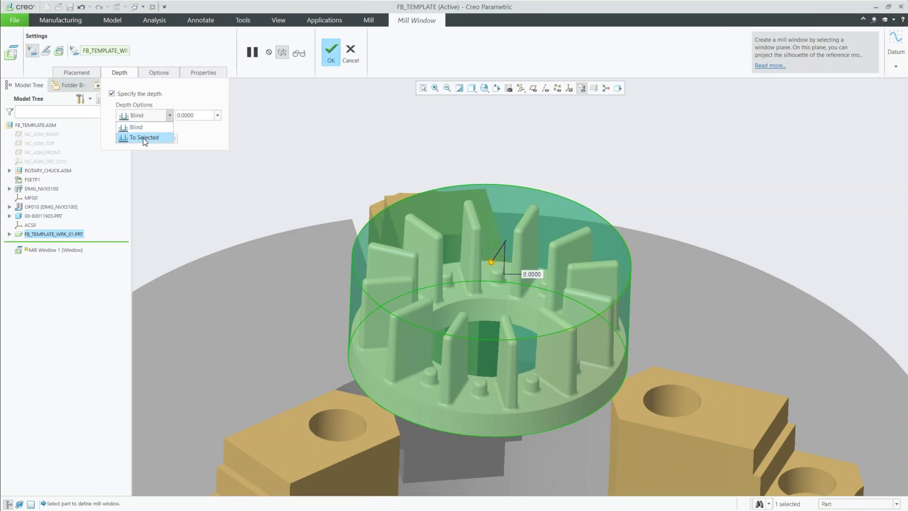
{"action": "left_click", "coordinate": [144, 137]}
{"action": "scroll", "coordinate": [426, 225], "scroll_direction": "up", "scroll_amount": 3}
{"action": "scroll", "coordinate": [435, 224], "scroll_direction": "down", "scroll_amount": 6}
{"action": "scroll", "coordinate": [438, 223], "scroll_direction": "down", "scroll_amount": 5}
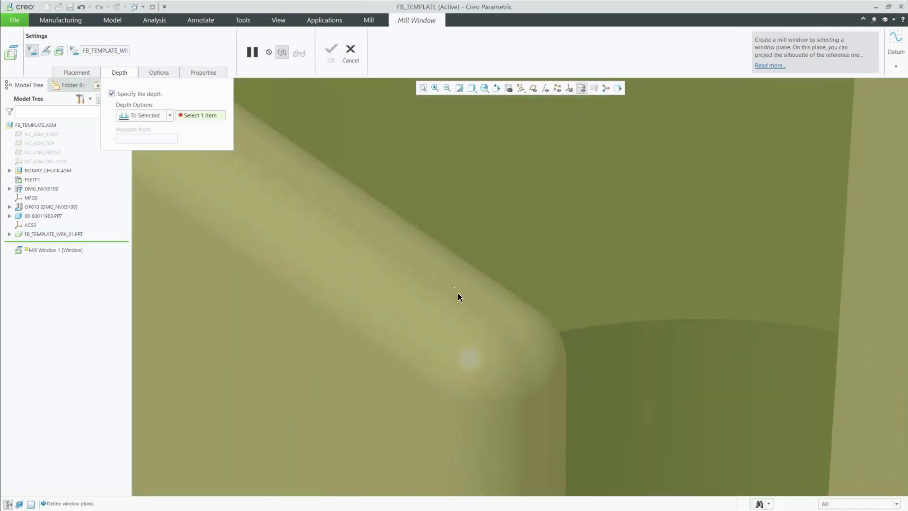
{"action": "left_click", "coordinate": [465, 298]}
{"action": "scroll", "coordinate": [466, 298], "scroll_direction": "up", "scroll_amount": 8}
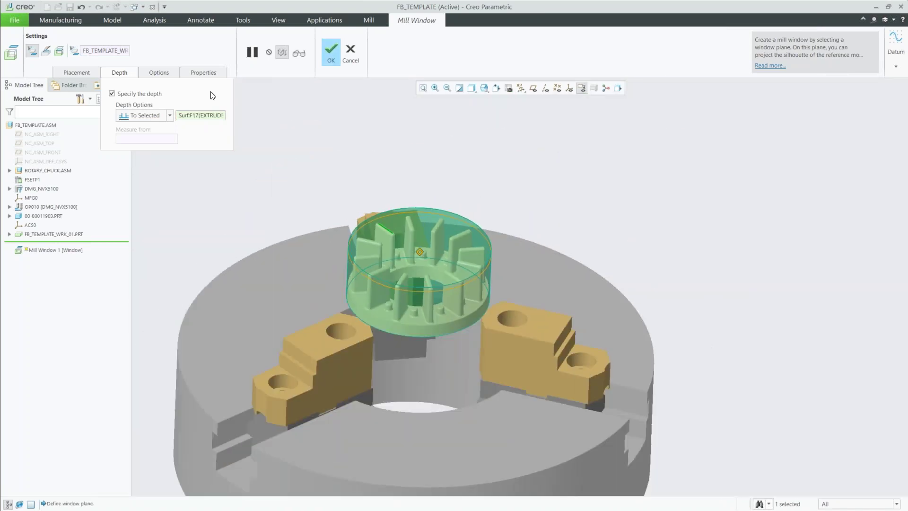
Step: Rename the mill window MW_FACE and finish it
{"action": "left_click", "coordinate": [159, 72]}
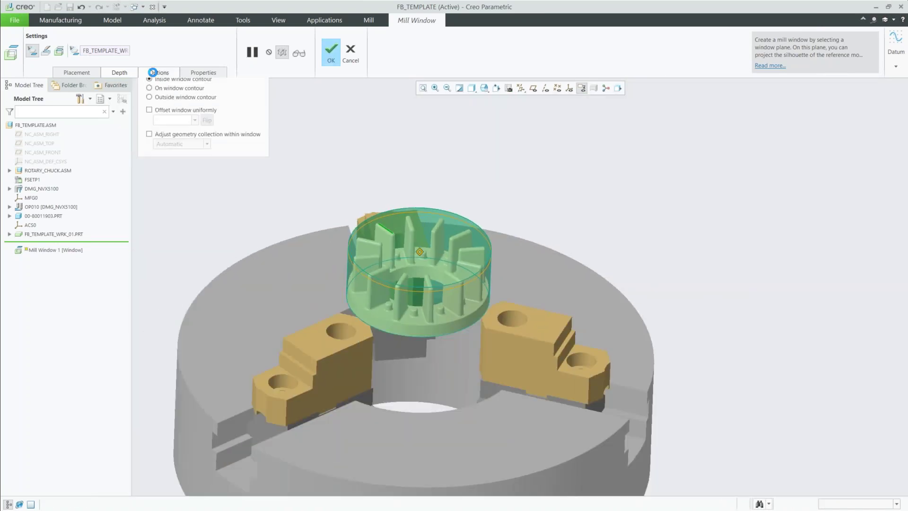
{"action": "left_click", "coordinate": [204, 72]}
{"action": "double_click", "coordinate": [225, 93]}
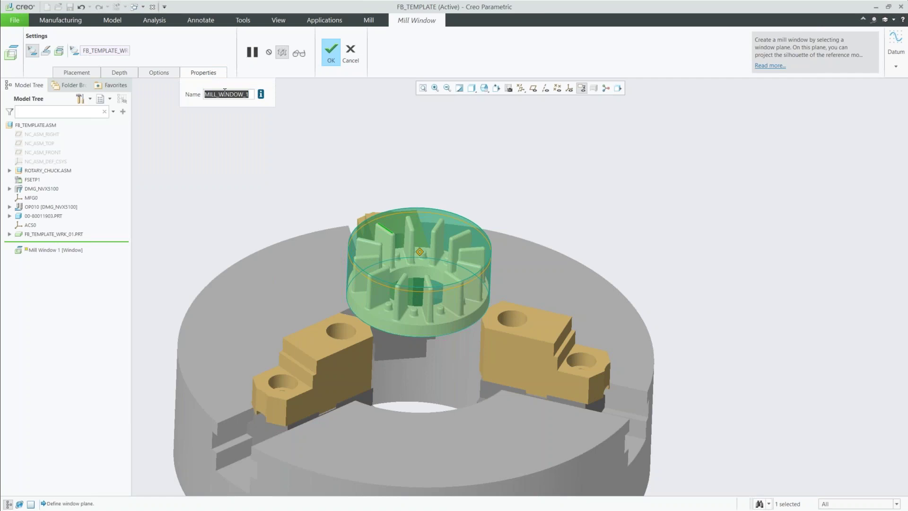
{"action": "type", "text": "mw_face"}
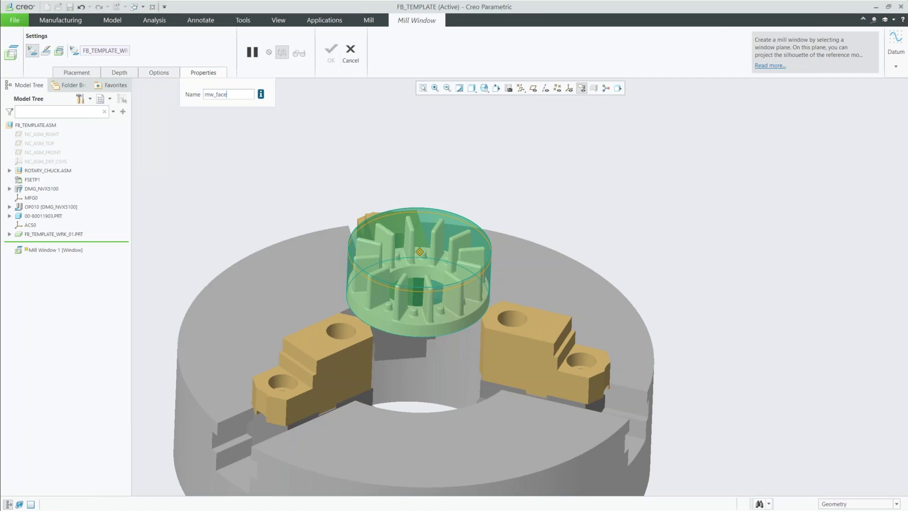
{"action": "key", "text": "Return"}
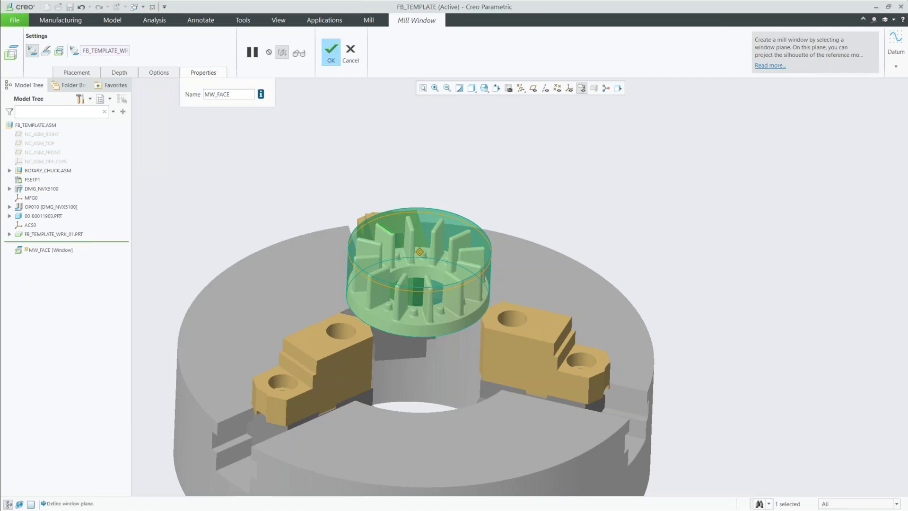
{"action": "left_click", "coordinate": [333, 47]}
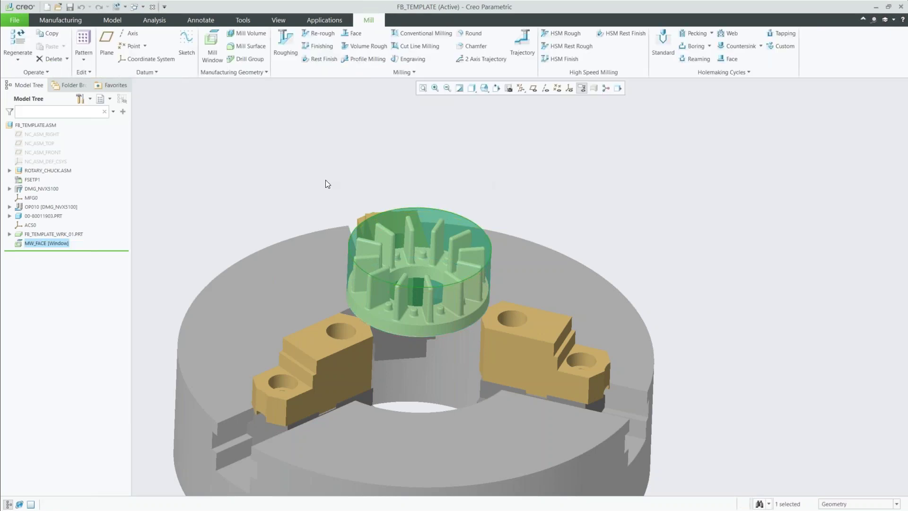
{"action": "left_click", "coordinate": [355, 34]}
Step: Start a face milling step with tool 02 : FEM_V40_6250 and a retract plane 3 above MFG0
{"action": "left_click", "coordinate": [81, 51]}
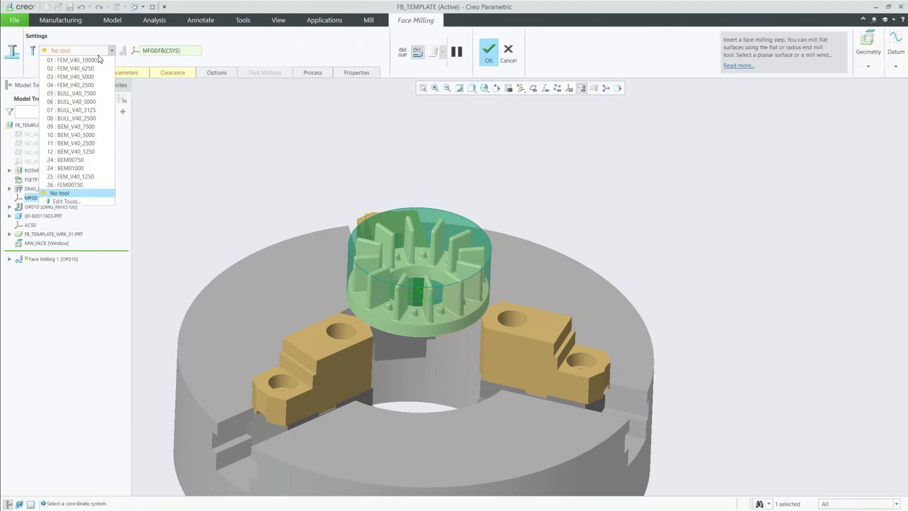
{"action": "left_click", "coordinate": [84, 67]}
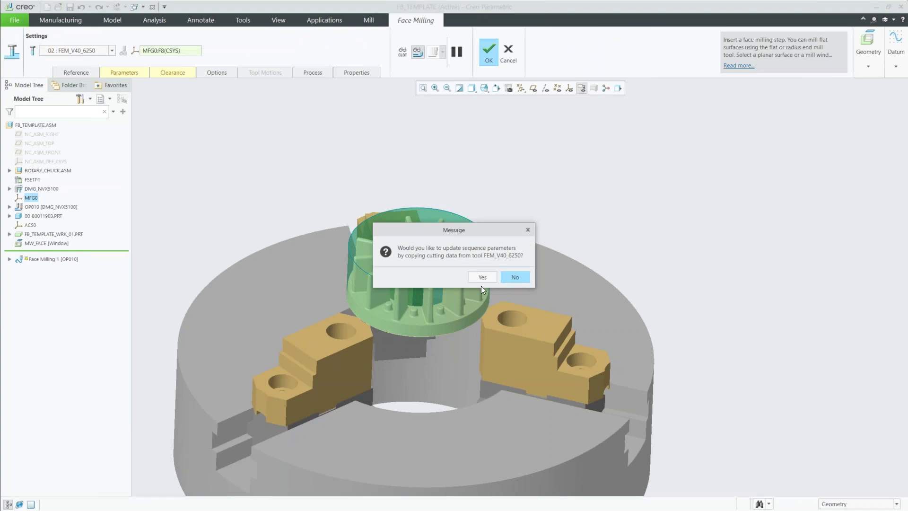
{"action": "left_click", "coordinate": [518, 277]}
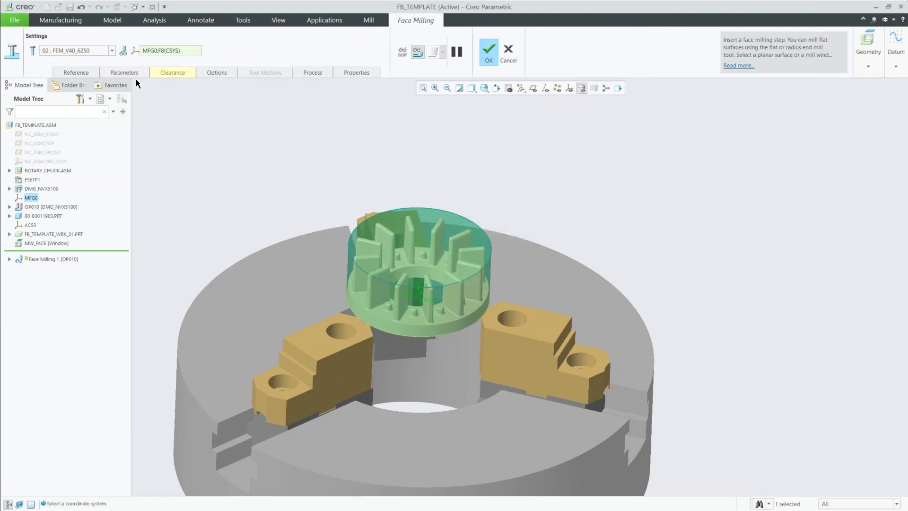
{"action": "left_click", "coordinate": [178, 73]}
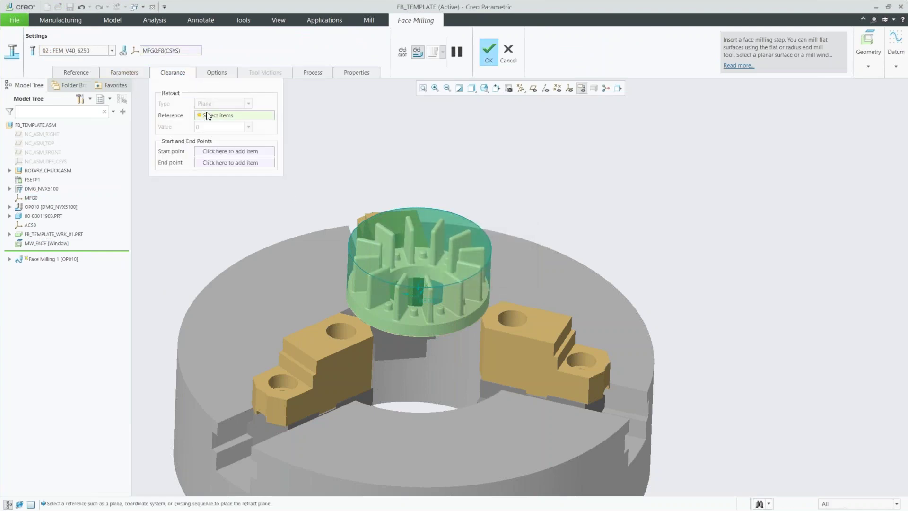
{"action": "left_click", "coordinate": [28, 196]}
{"action": "left_click", "coordinate": [203, 138]}
{"action": "type", "text": "3"}
{"action": "key", "text": "Return"}
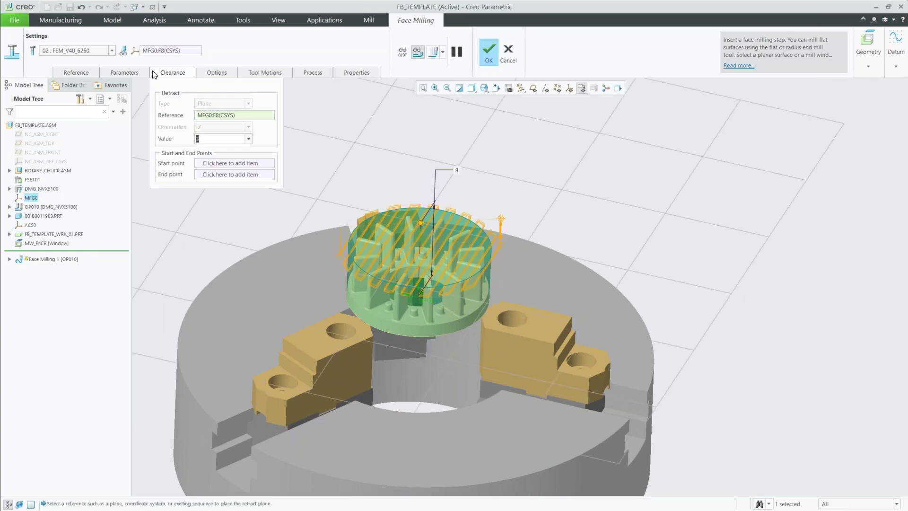
Step: Set the sequence's CUT_FEED to 24 and SPINDLE_SPEED to 12500
{"action": "left_click", "coordinate": [127, 73]}
{"action": "left_click", "coordinate": [199, 94]}
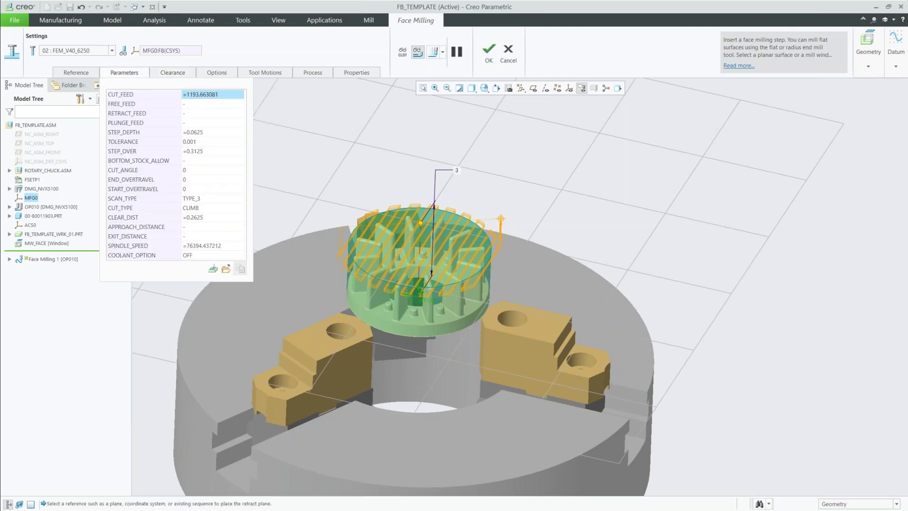
{"action": "type", "text": "24"}
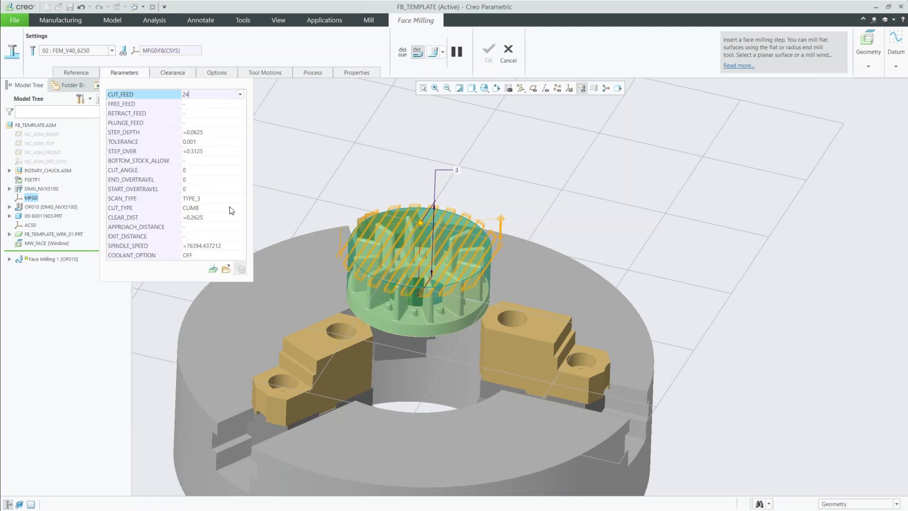
{"action": "left_click", "coordinate": [213, 245]}
{"action": "type", "text": "125"}
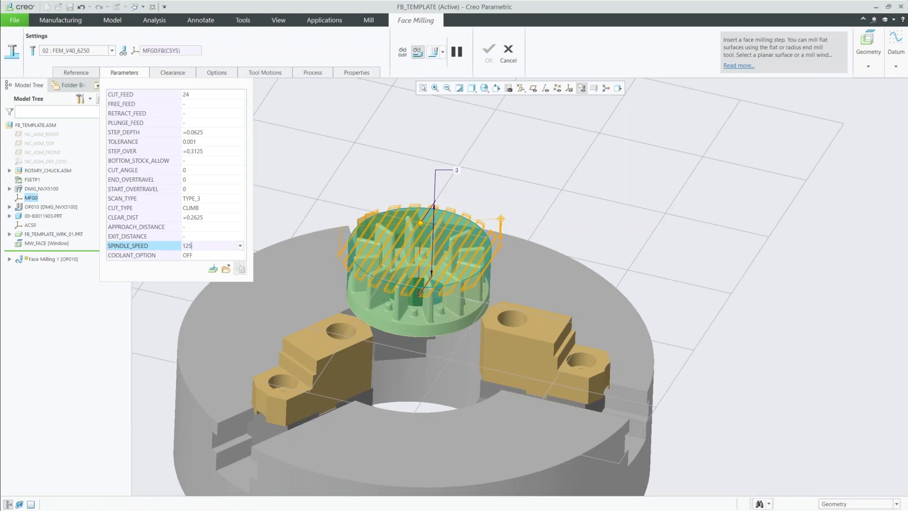
{"action": "type", "text": "00"}
Step: Play the face milling toolpath at reduced speed to preview the cut
{"action": "left_click", "coordinate": [433, 52]}
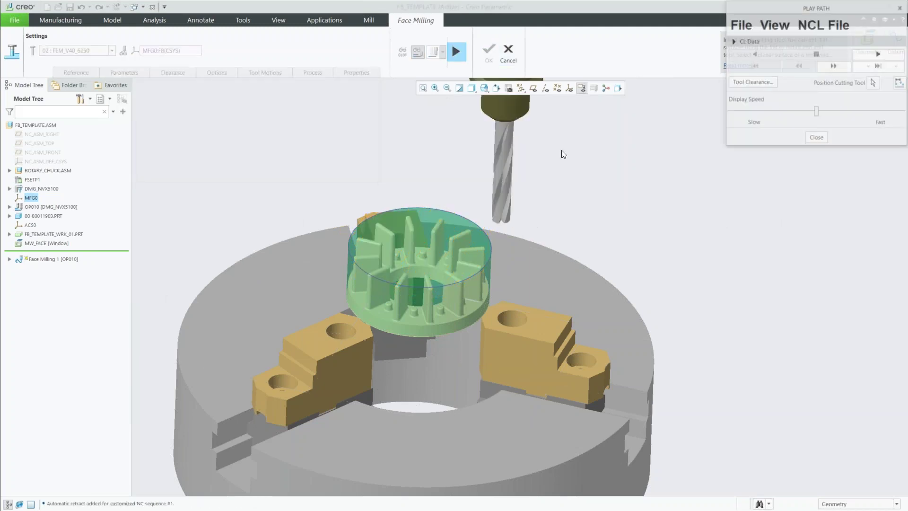
{"action": "left_click", "coordinate": [762, 111]}
{"action": "left_click", "coordinate": [868, 55]}
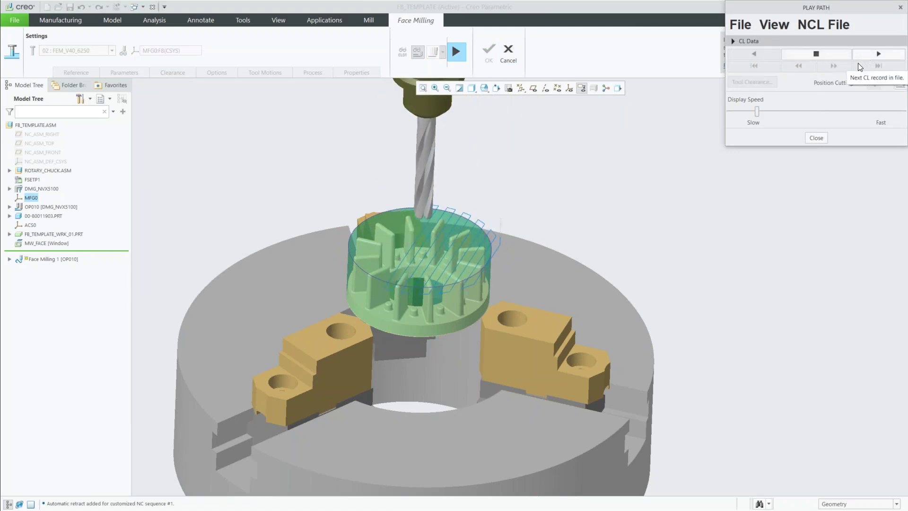
{"action": "left_click", "coordinate": [806, 55]}
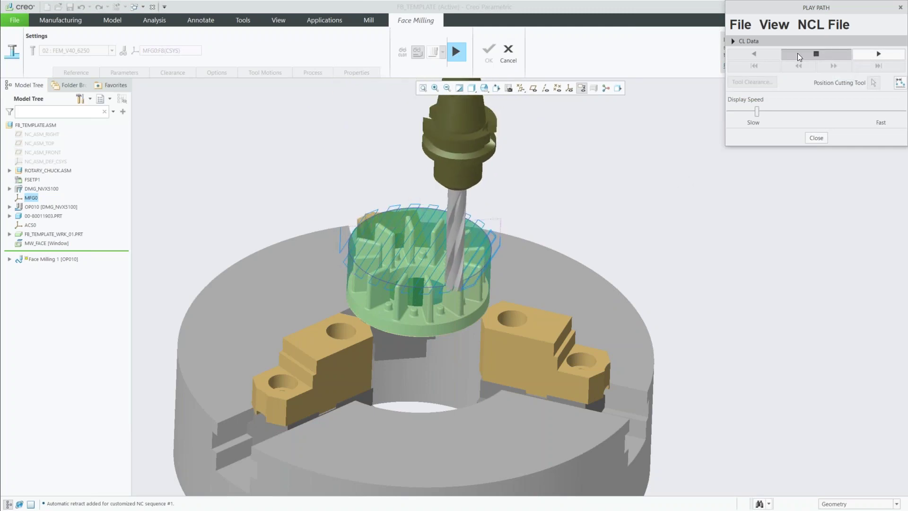
{"action": "left_click", "coordinate": [815, 138]}
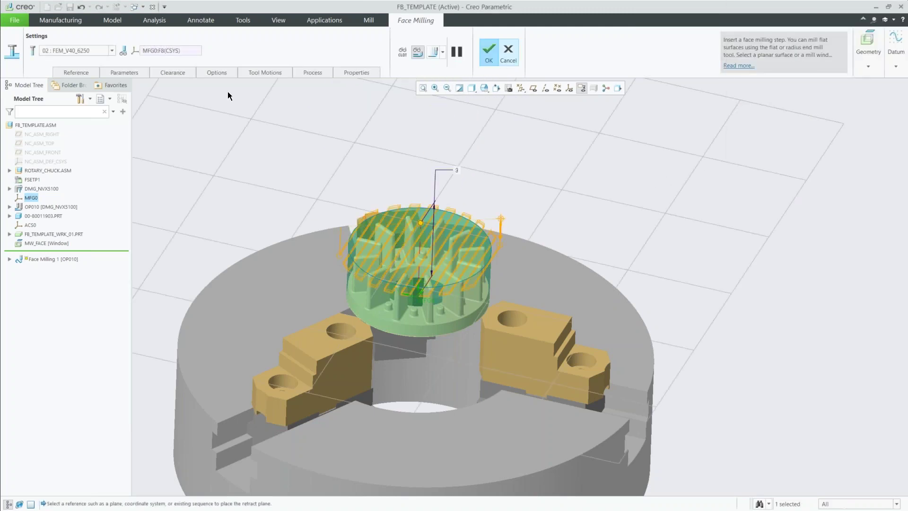
{"action": "left_click", "coordinate": [123, 75]}
Step: In the full parameter list, set LACE_OPTION to ARC_CONNECT and keep SCAN_TYPE at TYPE_3
{"action": "left_click", "coordinate": [213, 268]}
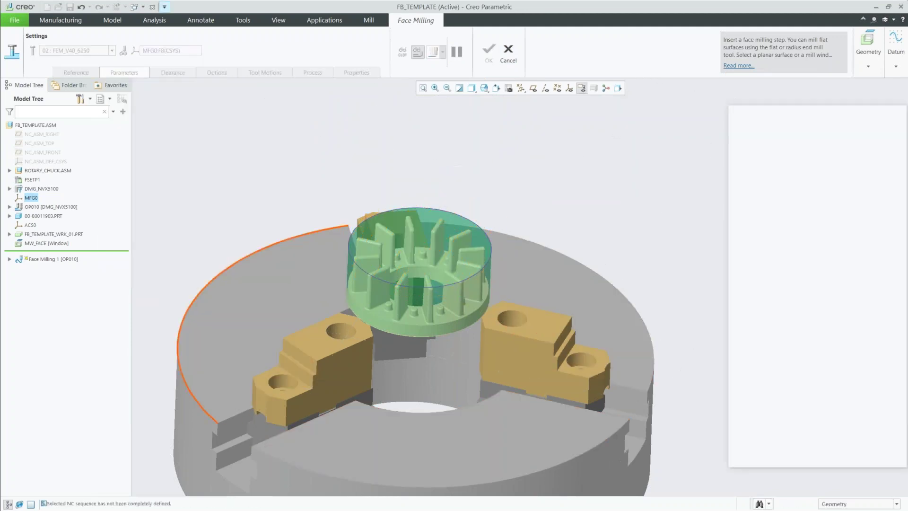
{"action": "left_click", "coordinate": [784, 165]}
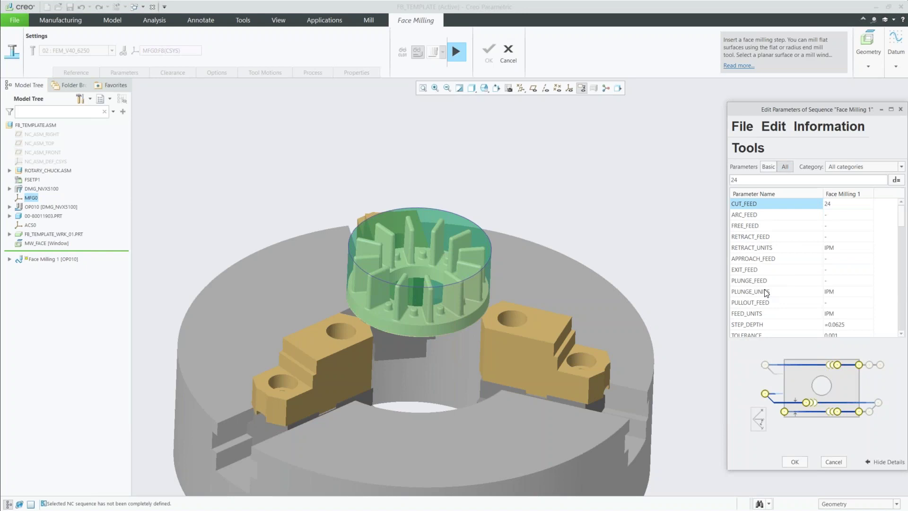
{"action": "scroll", "coordinate": [779, 288], "scroll_direction": "down", "scroll_amount": 2}
{"action": "scroll", "coordinate": [779, 289], "scroll_direction": "down", "scroll_amount": 3}
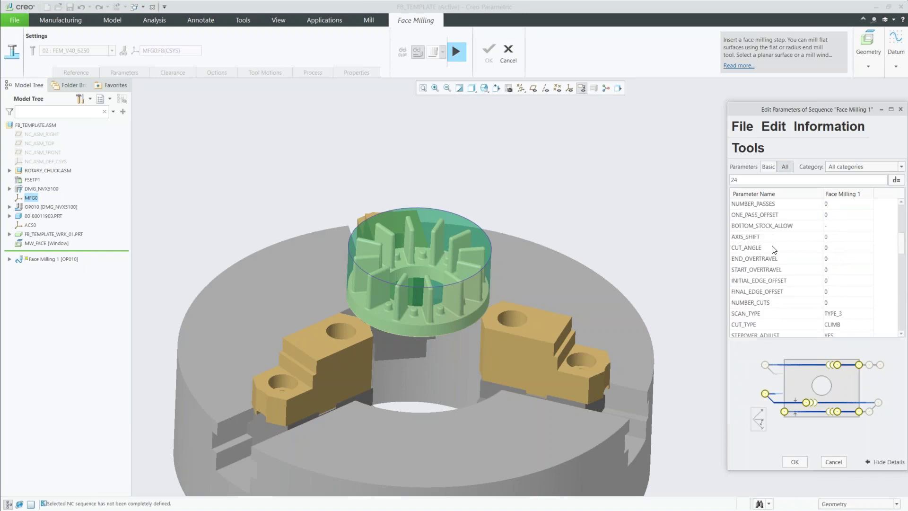
{"action": "scroll", "coordinate": [781, 294], "scroll_direction": "down", "scroll_amount": 2}
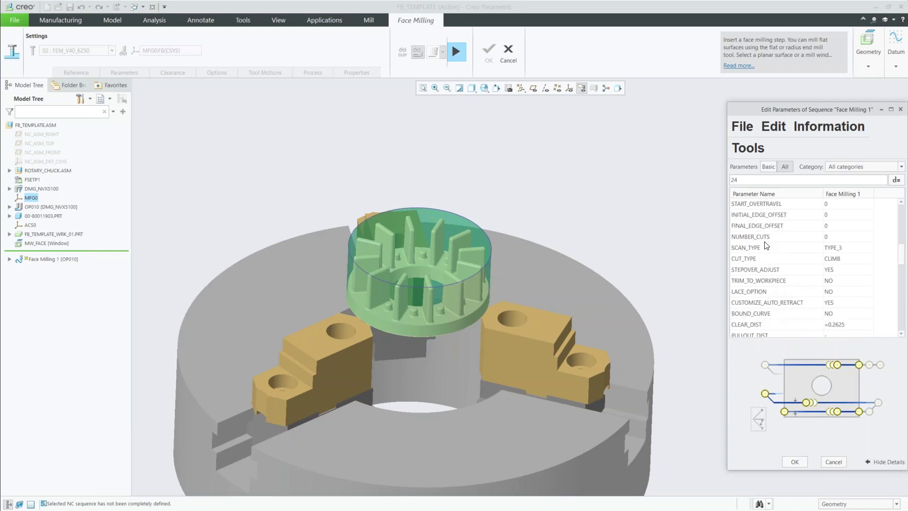
{"action": "left_click", "coordinate": [863, 292]}
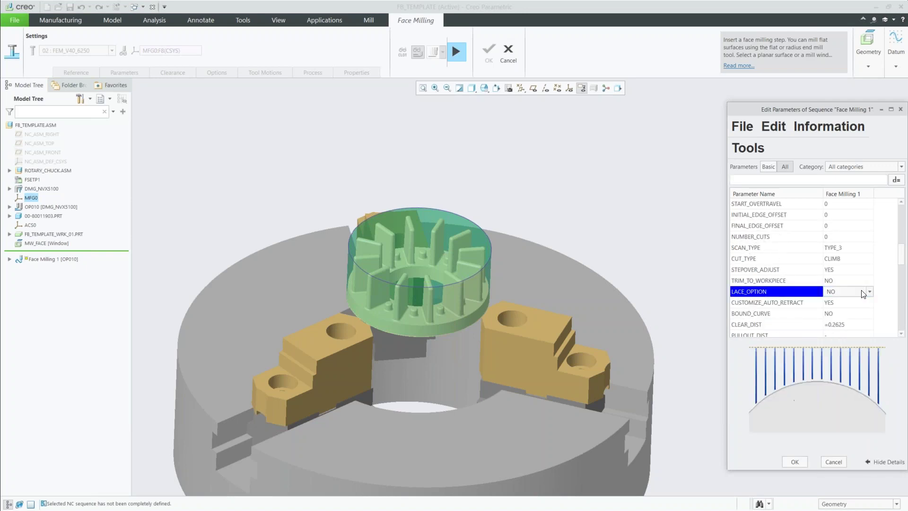
{"action": "left_click", "coordinate": [869, 291]}
{"action": "left_click", "coordinate": [847, 309]}
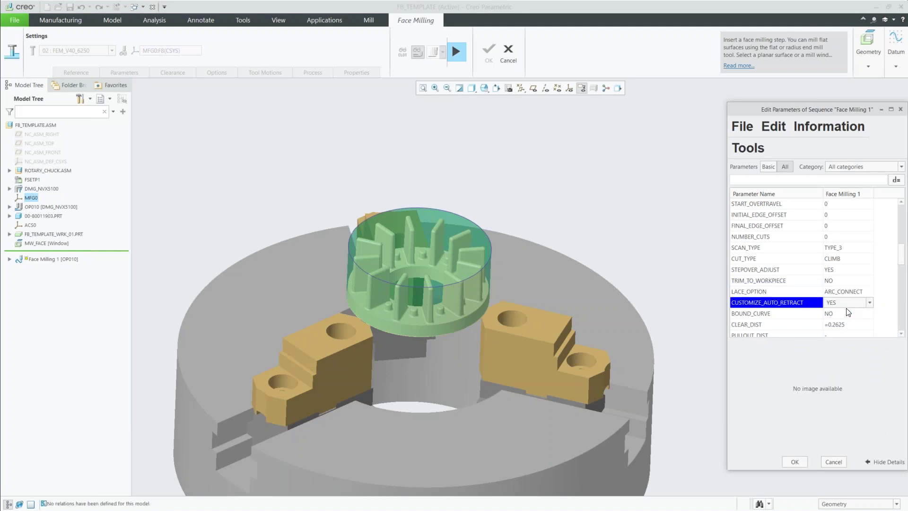
{"action": "left_click", "coordinate": [865, 248]}
{"action": "left_click", "coordinate": [869, 247]}
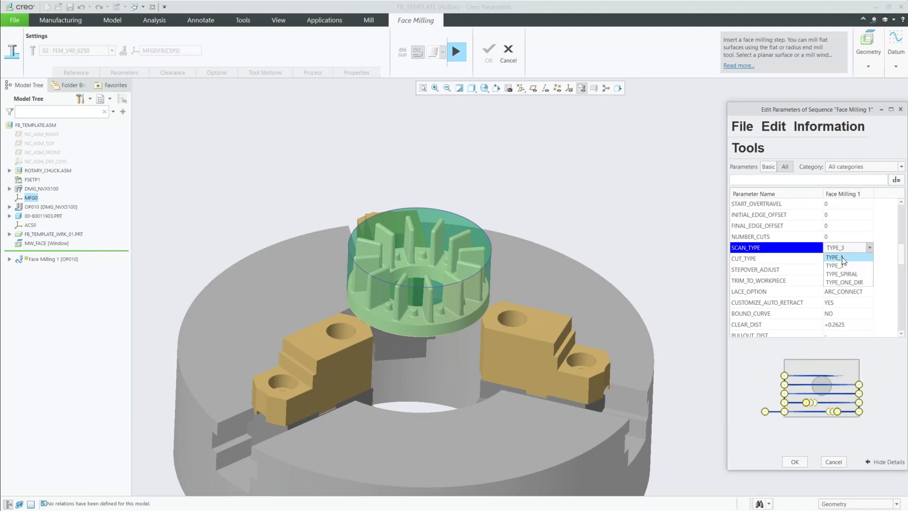
{"action": "left_click", "coordinate": [799, 283]}
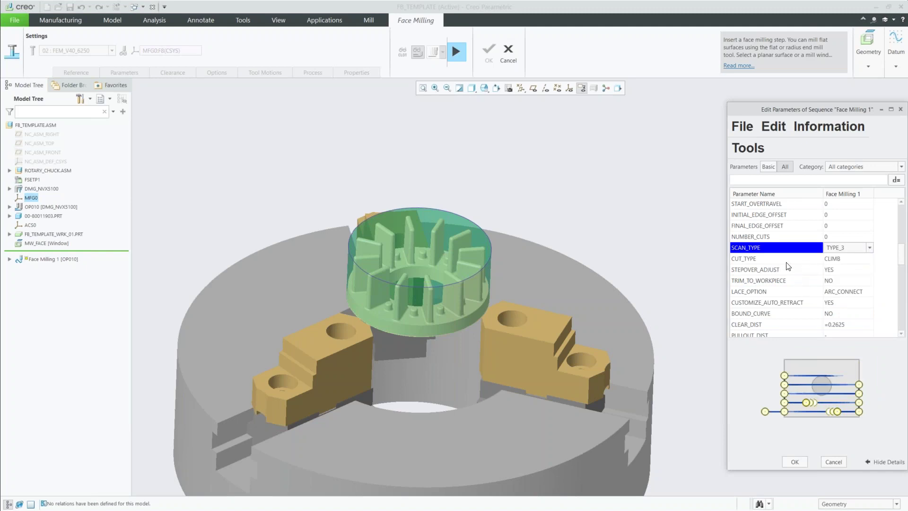
{"action": "left_click", "coordinate": [788, 267]}
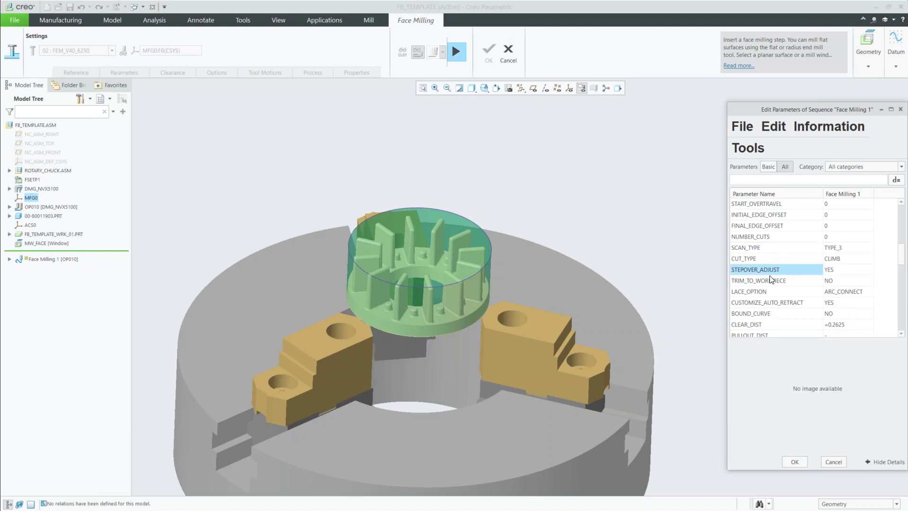
Step: Preview the updated toolpath and complete the Face Milling 1 sequence
{"action": "left_click", "coordinate": [795, 462]}
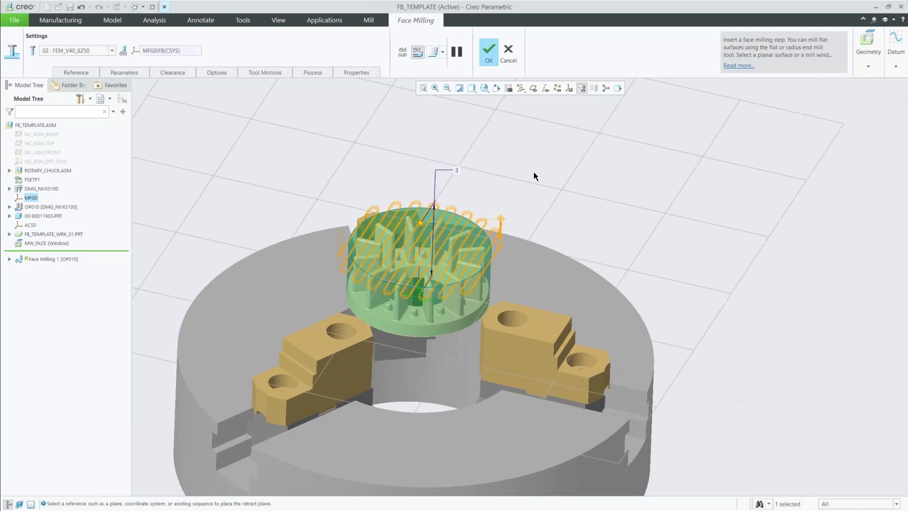
{"action": "left_click", "coordinate": [431, 55]}
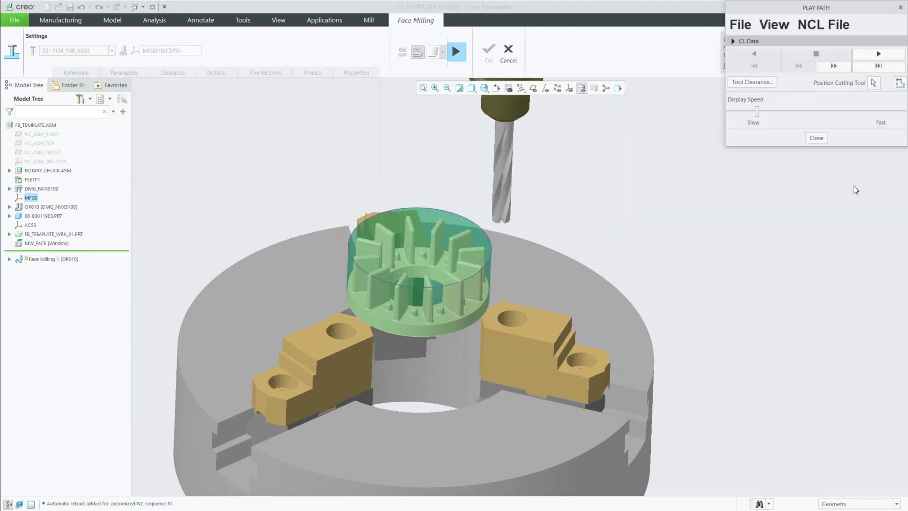
{"action": "left_click", "coordinate": [867, 53]}
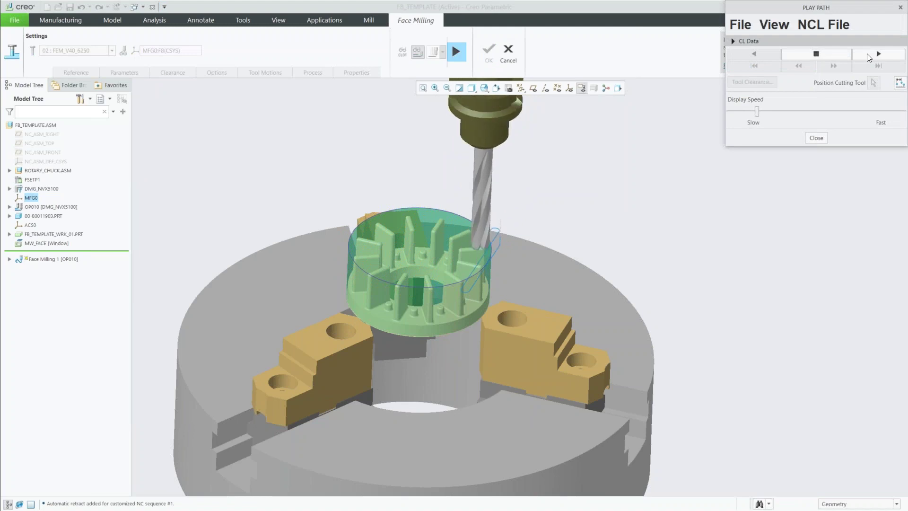
{"action": "left_click", "coordinate": [816, 54]}
{"action": "left_click", "coordinate": [456, 52]}
{"action": "left_click", "coordinate": [488, 51]}
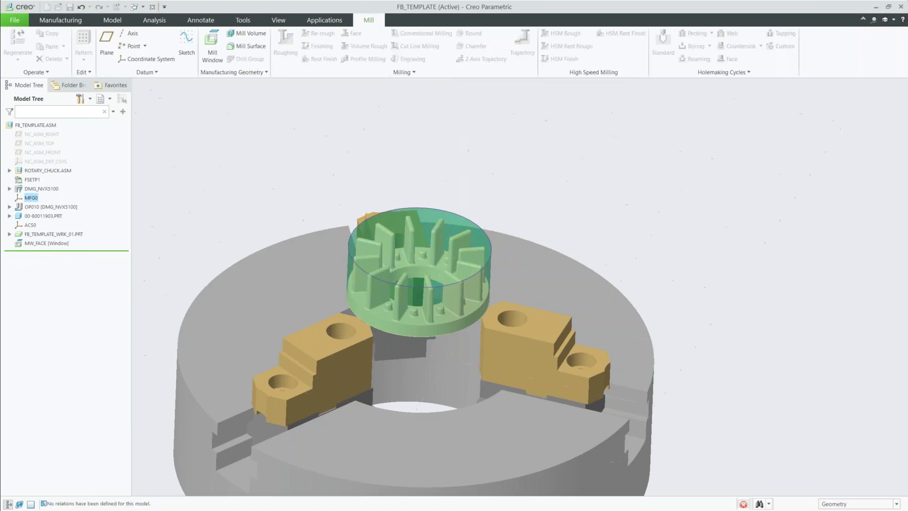
{"action": "scroll", "coordinate": [276, 185], "scroll_direction": "up", "scroll_amount": 3}
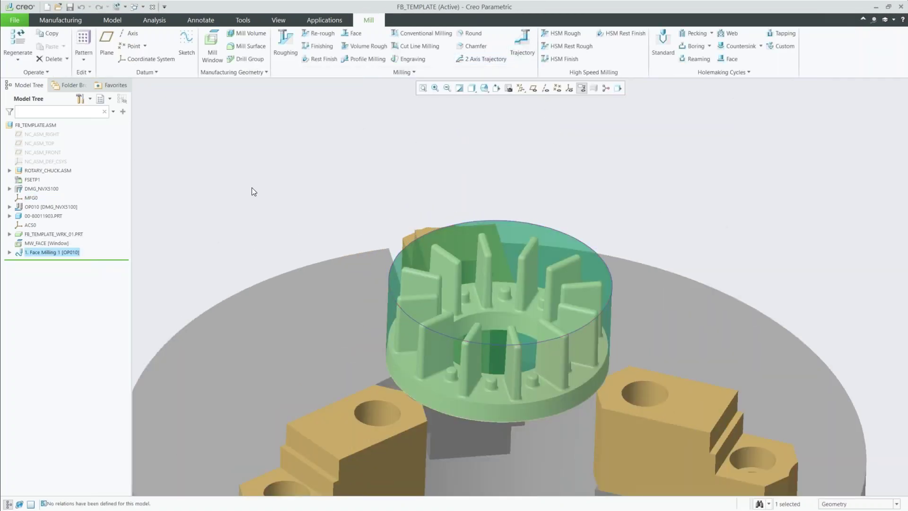
Step: Rename the Face Milling 1 step to 650FACE_ALUMIN6061
{"action": "left_click", "coordinate": [36, 252]}
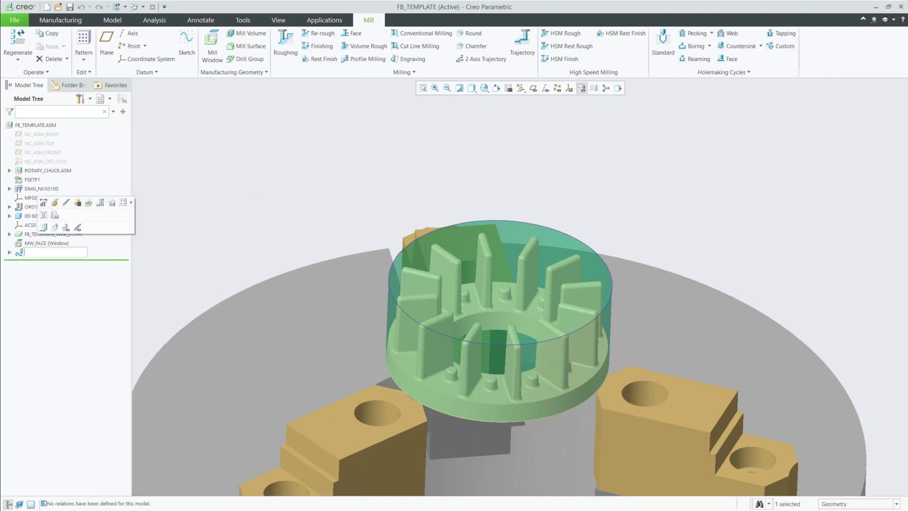
{"action": "type", "text": "650fac"}
{"action": "type", "text": "e_alumin6061"}
{"action": "key", "text": "Return"}
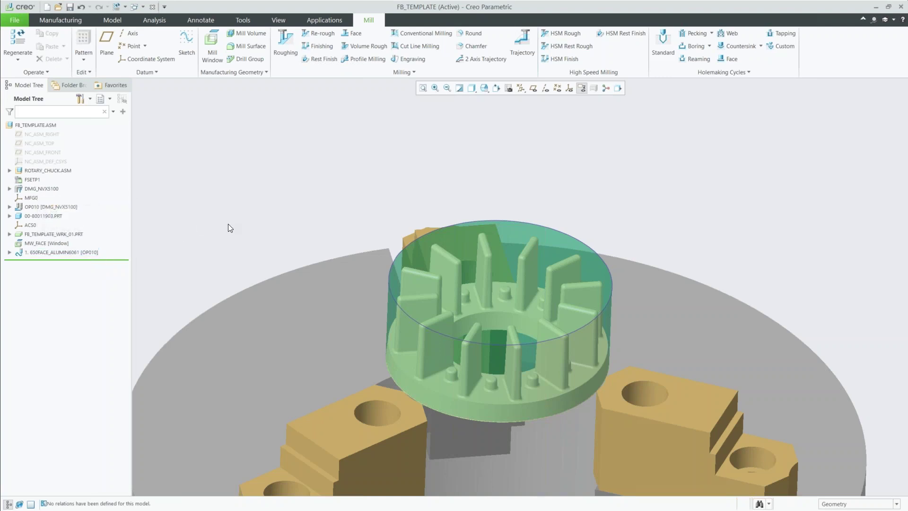
Step: Save the renamed step as the XML template 650face_alumin6061.xml
{"action": "left_click", "coordinate": [45, 251]}
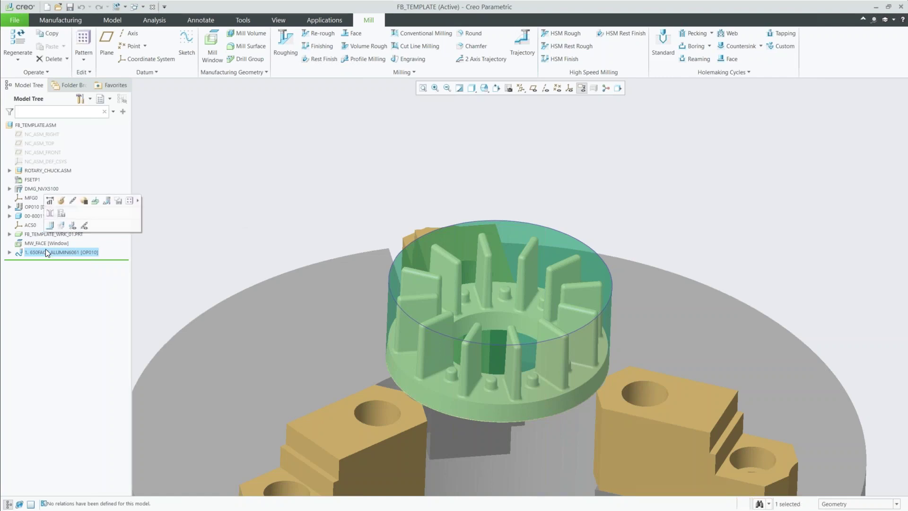
{"action": "left_click", "coordinate": [61, 212]}
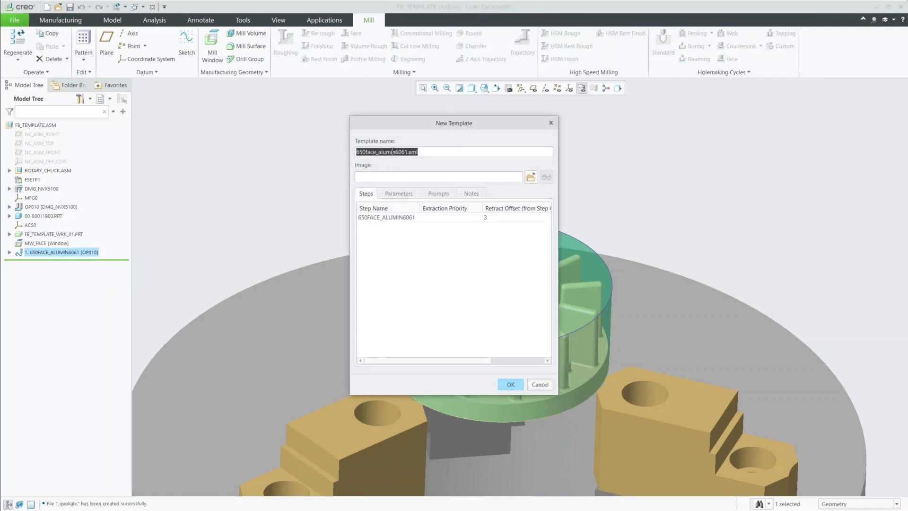
{"action": "left_click", "coordinate": [510, 384]}
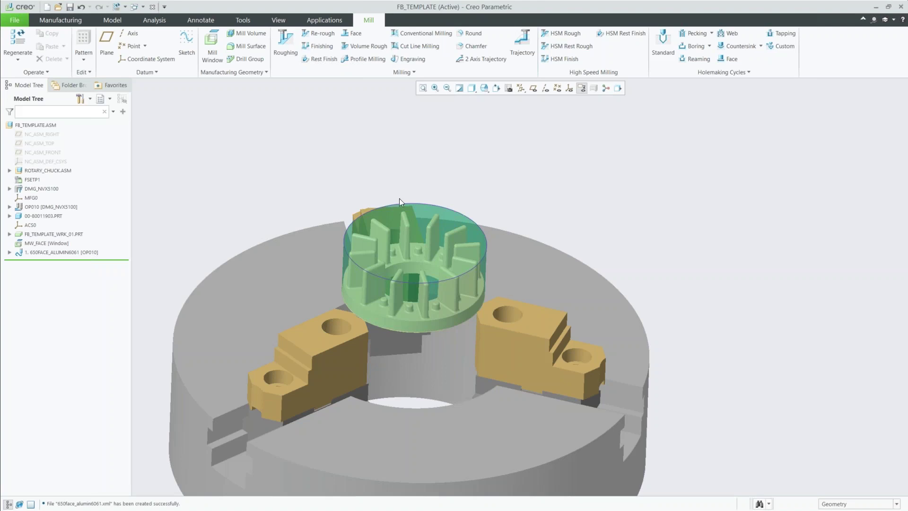
Step: Browse to the 650face_alumin6061.xml process template, then cancel without loading it
{"action": "left_click", "coordinate": [39, 243]}
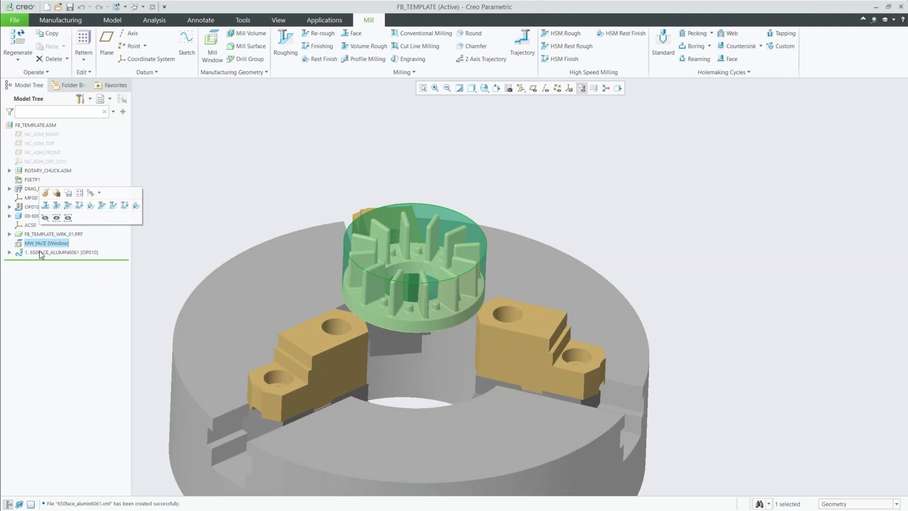
{"action": "left_click", "coordinate": [39, 253]}
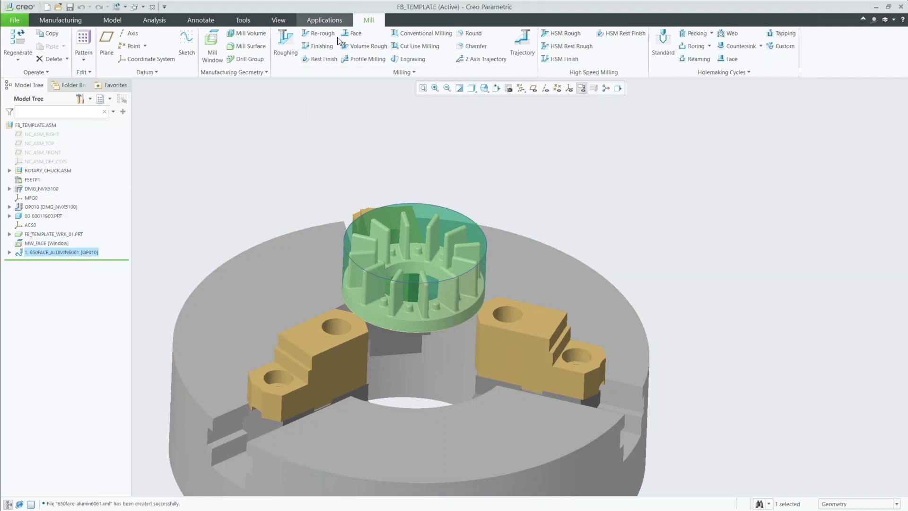
{"action": "left_click", "coordinate": [254, 112]}
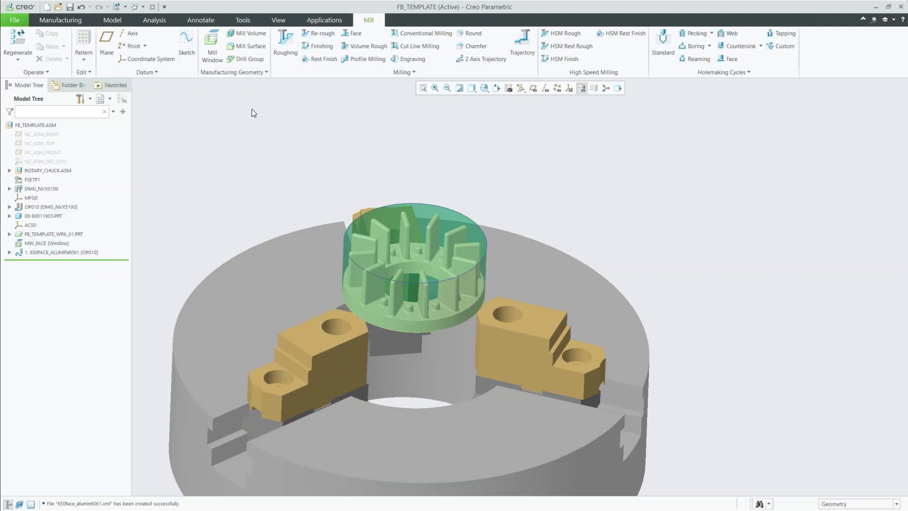
{"action": "left_click", "coordinate": [57, 20]}
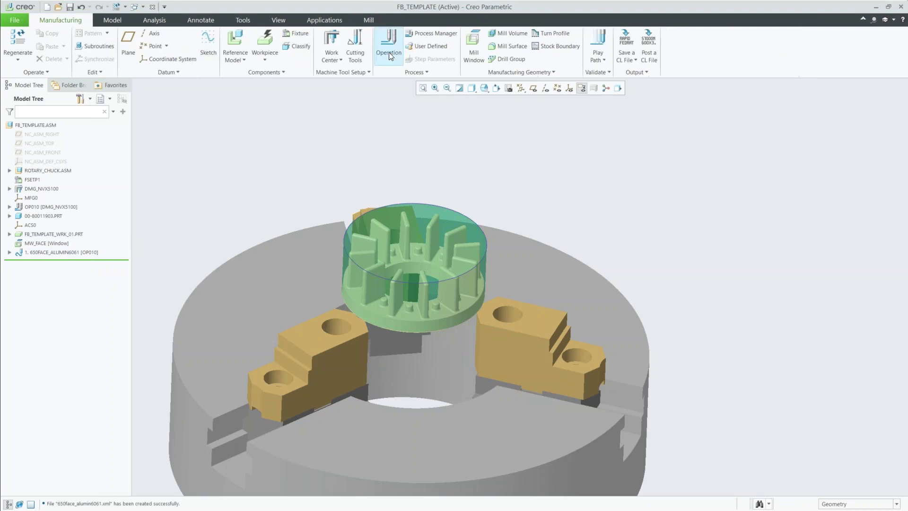
{"action": "left_click", "coordinate": [428, 72]}
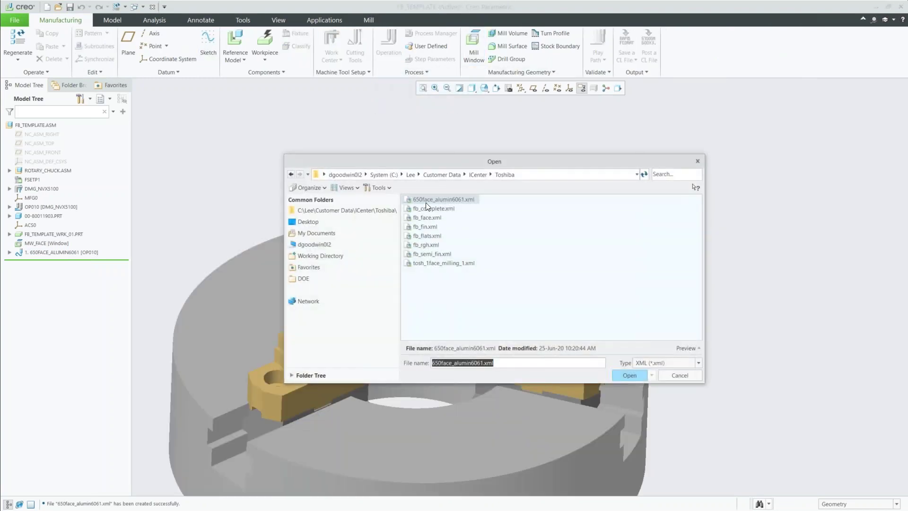
{"action": "left_click", "coordinate": [453, 199]}
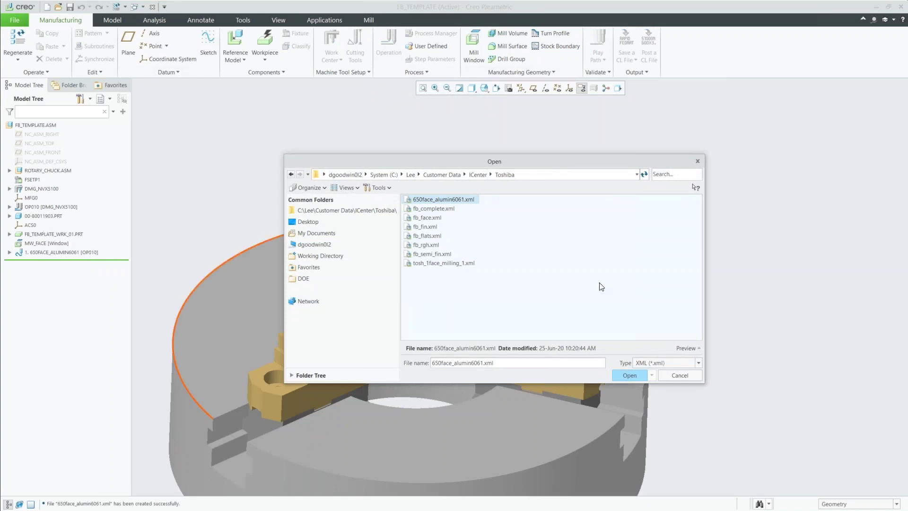
{"action": "left_click", "coordinate": [681, 374]}
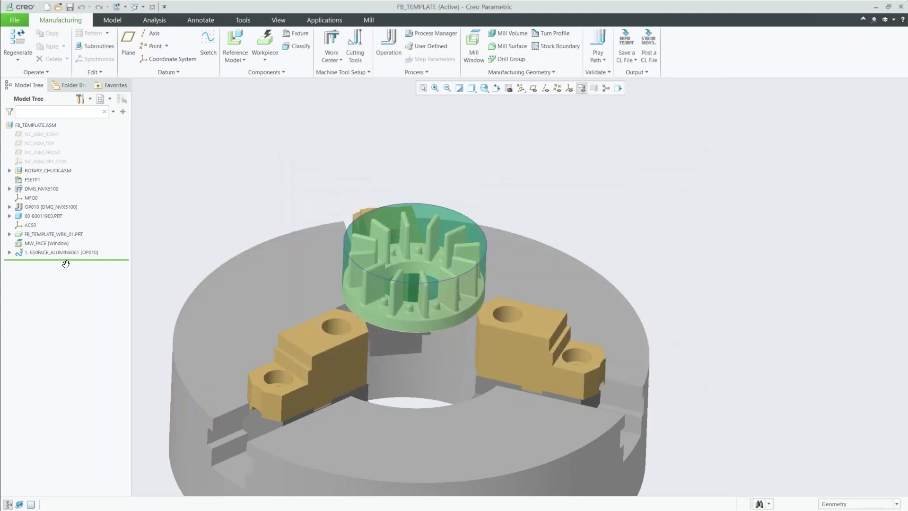
Step: Delete the 650FACE_ALUMIN6061 sequence from the model tree
{"action": "left_click", "coordinate": [43, 250]}
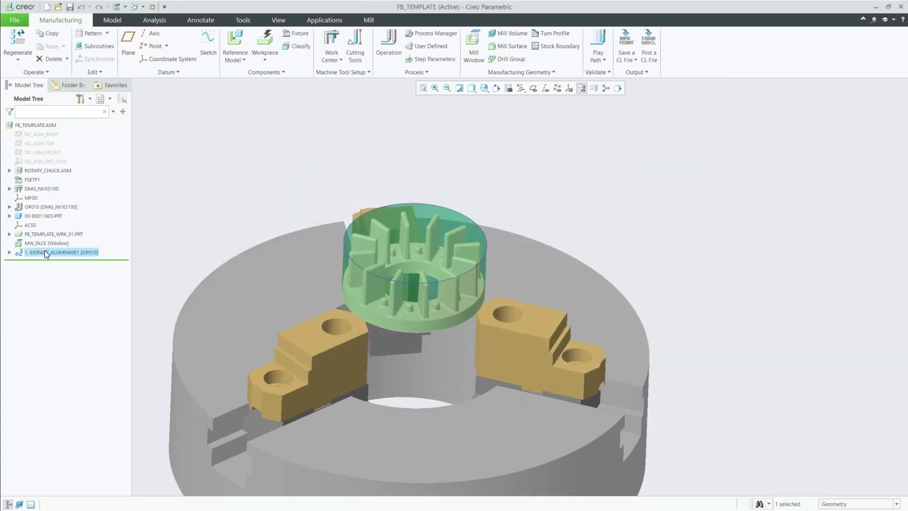
{"action": "right_click", "coordinate": [45, 251]}
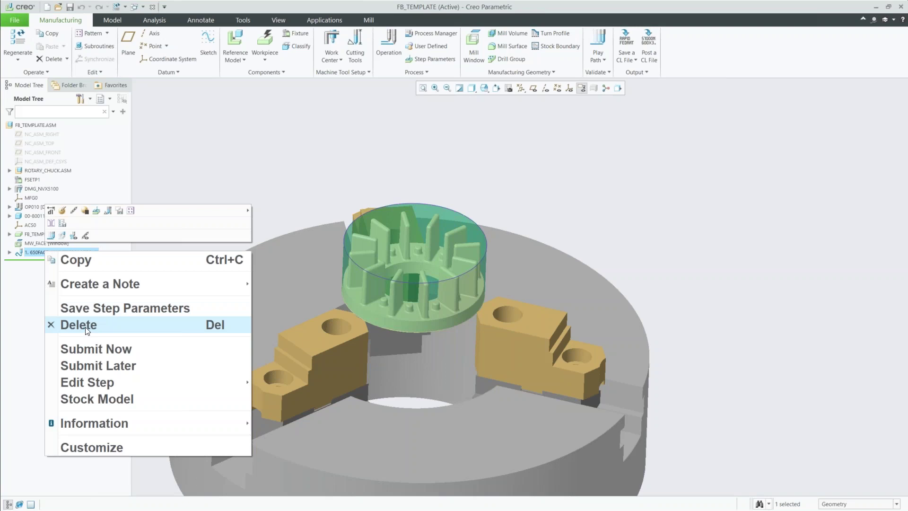
{"action": "left_click", "coordinate": [78, 325]}
{"action": "left_click", "coordinate": [422, 271]}
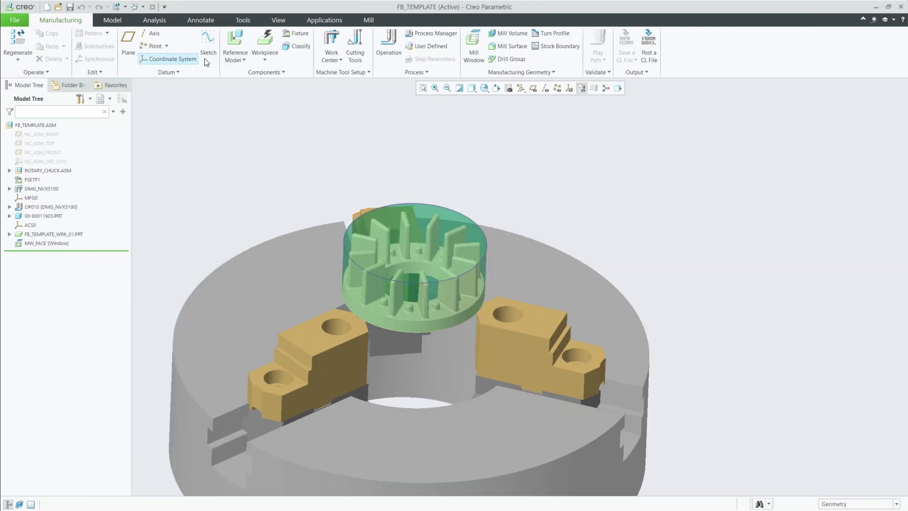
Step: Define a new mill window from the workpiece, machining on the window contour
{"action": "left_click", "coordinate": [473, 45]}
{"action": "scroll", "coordinate": [376, 209], "scroll_direction": "up", "scroll_amount": 10}
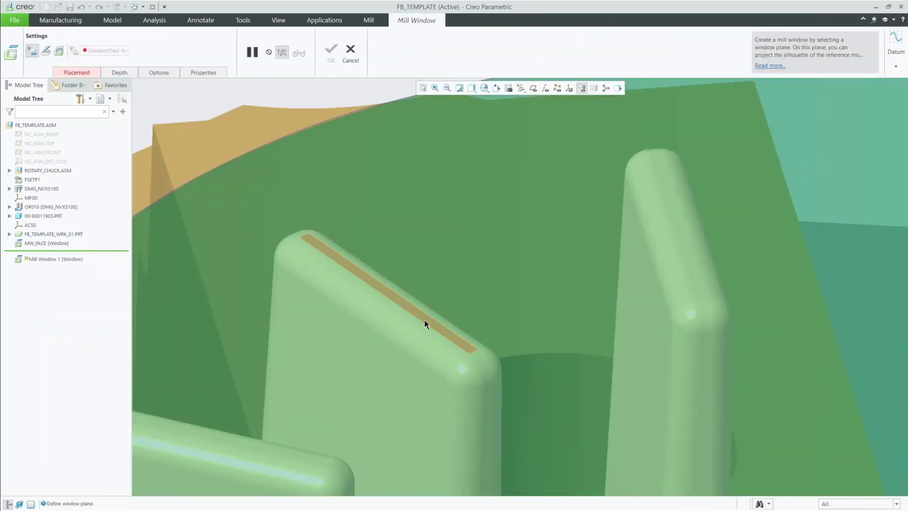
{"action": "left_click", "coordinate": [424, 319]}
{"action": "scroll", "coordinate": [393, 265], "scroll_direction": "down", "scroll_amount": 10}
{"action": "left_click", "coordinate": [324, 20]}
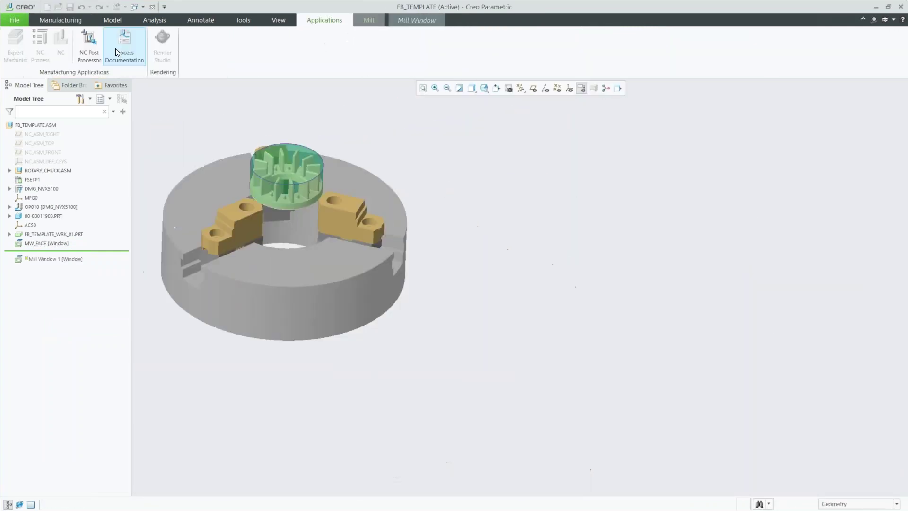
{"action": "left_click", "coordinate": [412, 20]}
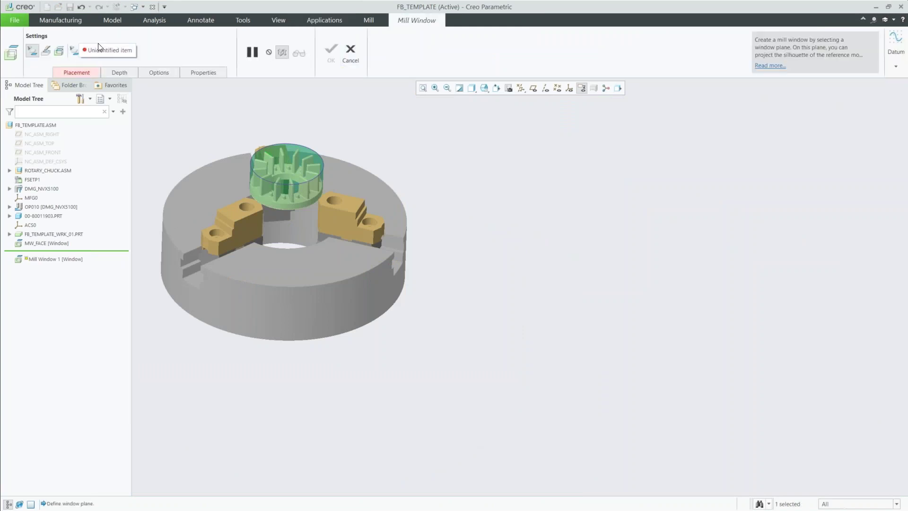
{"action": "left_click", "coordinate": [100, 49]}
{"action": "left_click", "coordinate": [279, 158]}
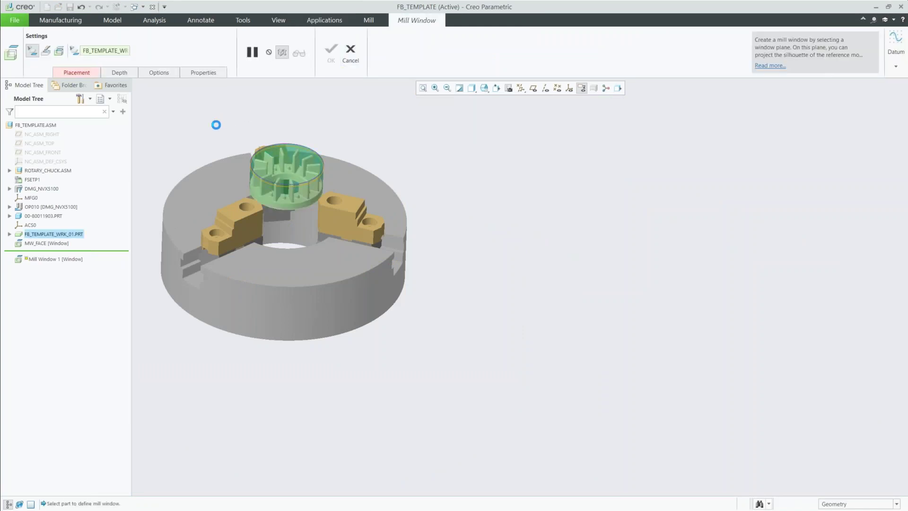
{"action": "scroll", "coordinate": [214, 127], "scroll_direction": "up", "scroll_amount": 6}
{"action": "left_click", "coordinate": [166, 73]}
{"action": "left_click", "coordinate": [167, 110]}
Step: Limit the mill window depth to the impeller's selected floor surface
{"action": "left_click", "coordinate": [124, 71]}
{"action": "left_click", "coordinate": [111, 94]}
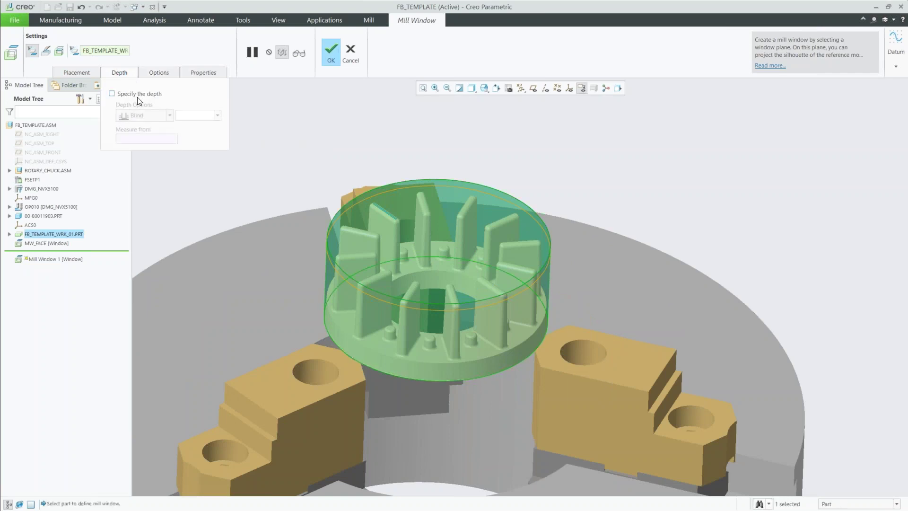
{"action": "left_click", "coordinate": [141, 114]}
{"action": "left_click", "coordinate": [144, 137]}
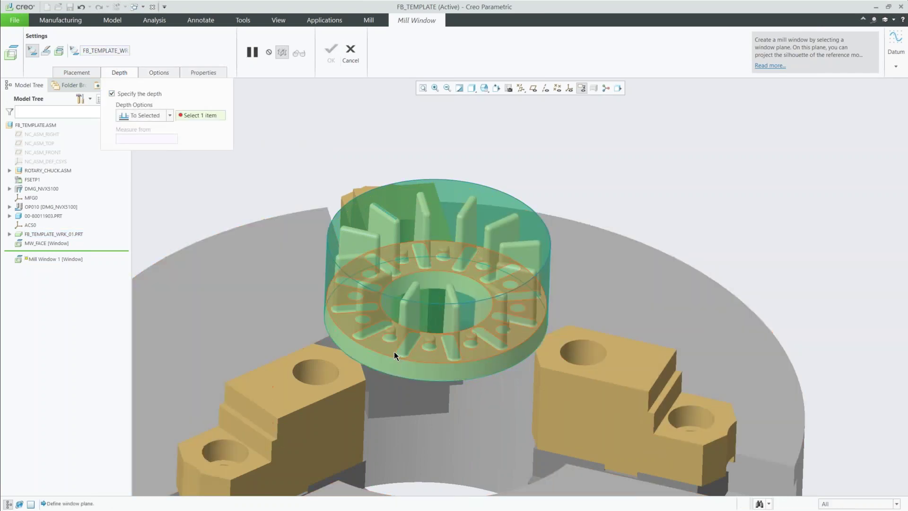
{"action": "left_click", "coordinate": [393, 351]}
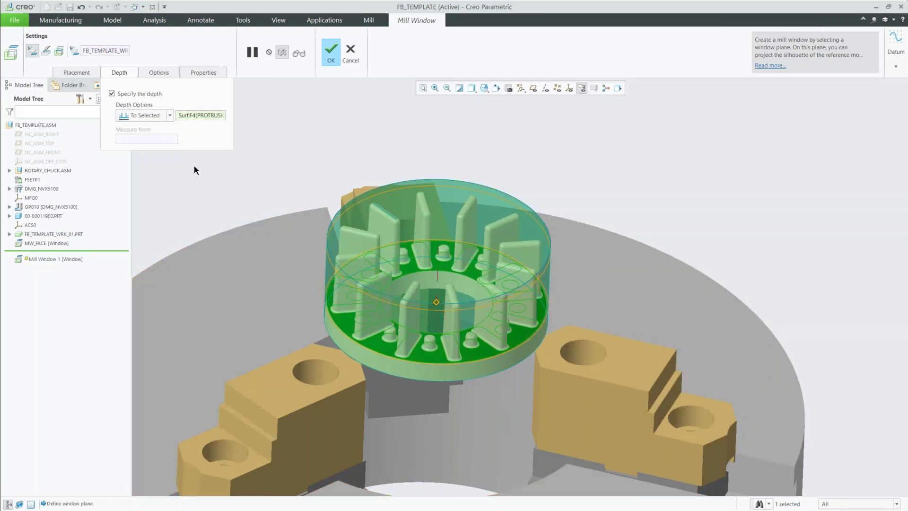
Step: Name the mill window MW_OUTER and finish creating it
{"action": "left_click", "coordinate": [196, 72]}
{"action": "double_click", "coordinate": [223, 94]}
{"action": "type", "text": "mw"}
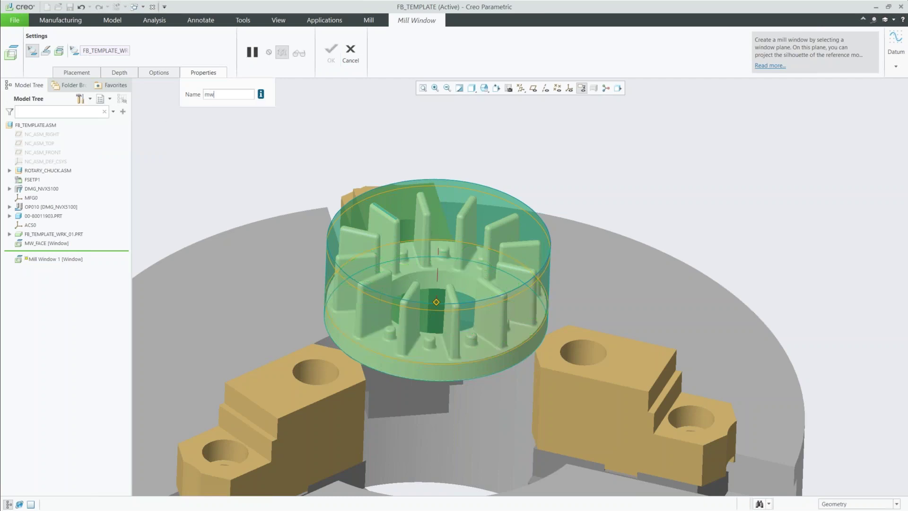
{"action": "type", "text": "_outer"}
{"action": "key", "text": "Return"}
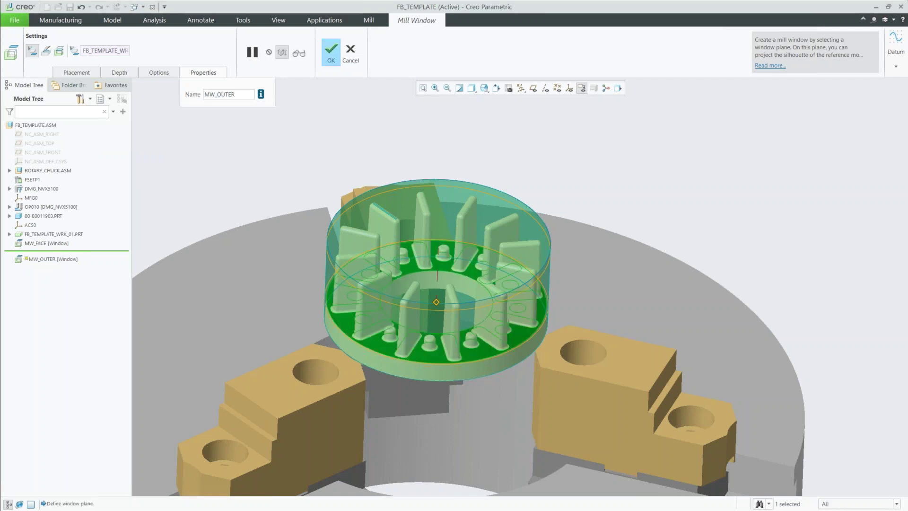
{"action": "left_click", "coordinate": [331, 52]}
{"action": "left_click", "coordinate": [308, 161]}
Step: Load fb_complete.xml to add FB_FACE, FB_RGH, FB_SEMI_FIN, FB_FIN and FB_FLATS under OP010
{"action": "scroll", "coordinate": [316, 178], "scroll_direction": "up", "scroll_amount": 2}
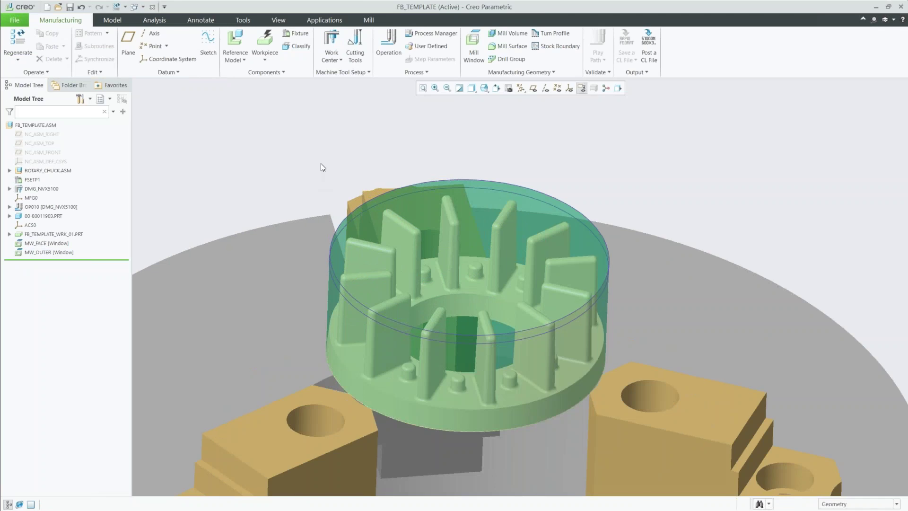
{"action": "left_click", "coordinate": [416, 72]}
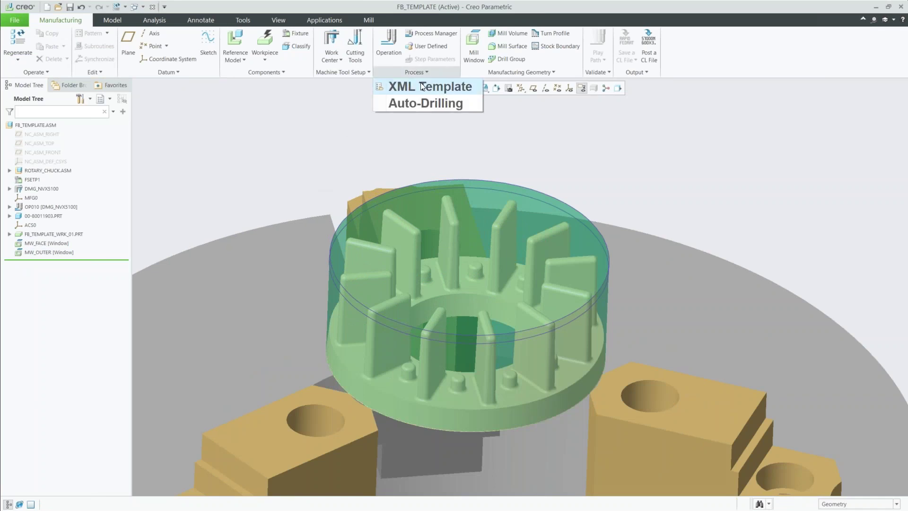
{"action": "left_click", "coordinate": [420, 83]}
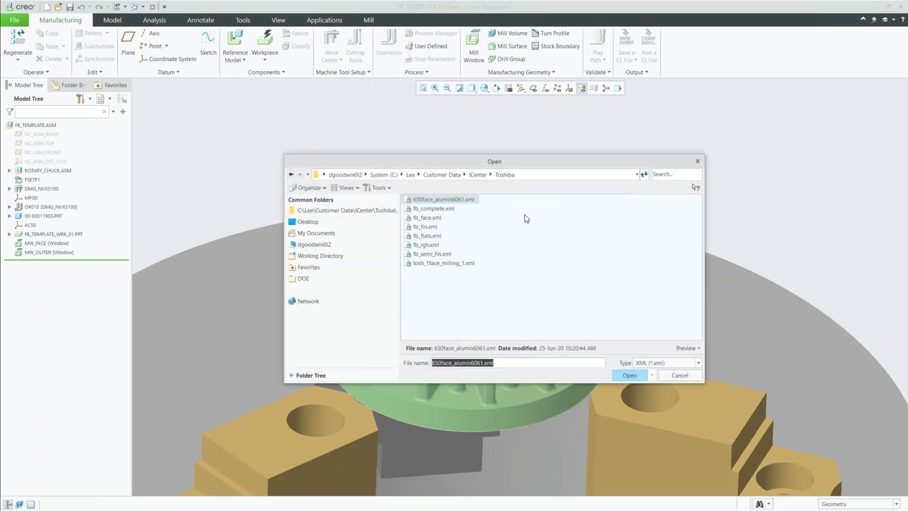
{"action": "left_click", "coordinate": [433, 207]}
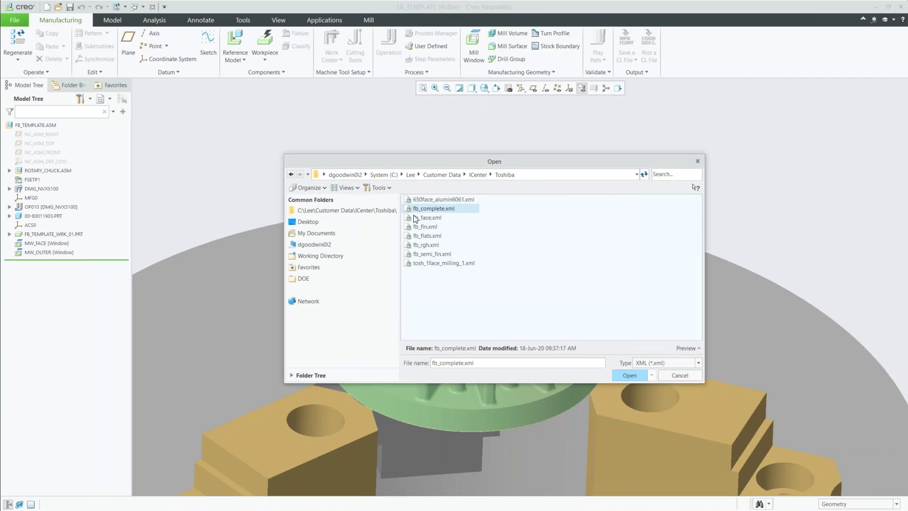
{"action": "left_click", "coordinate": [629, 373]}
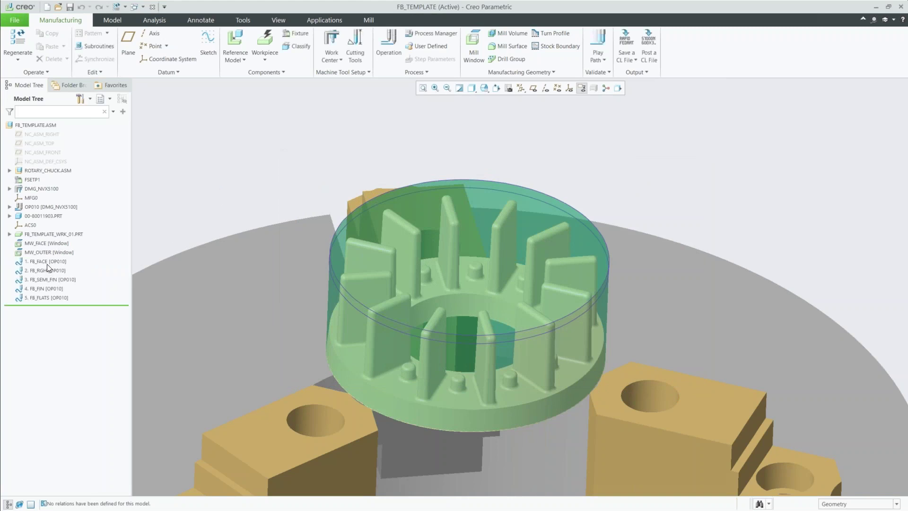
{"action": "left_click", "coordinate": [39, 206]}
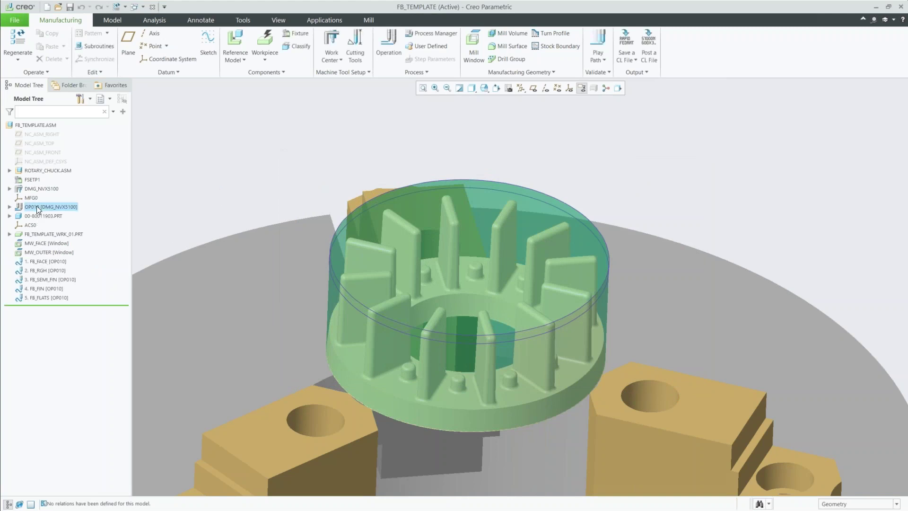
Step: Play back the combined OP010 toolpaths at increased speed, then close the playback
{"action": "left_click", "coordinate": [44, 179]}
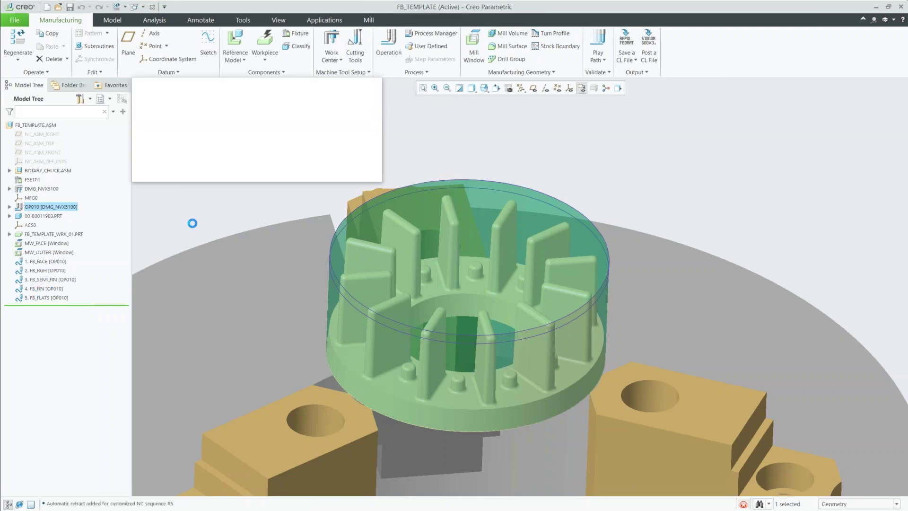
{"action": "left_click", "coordinate": [879, 54]}
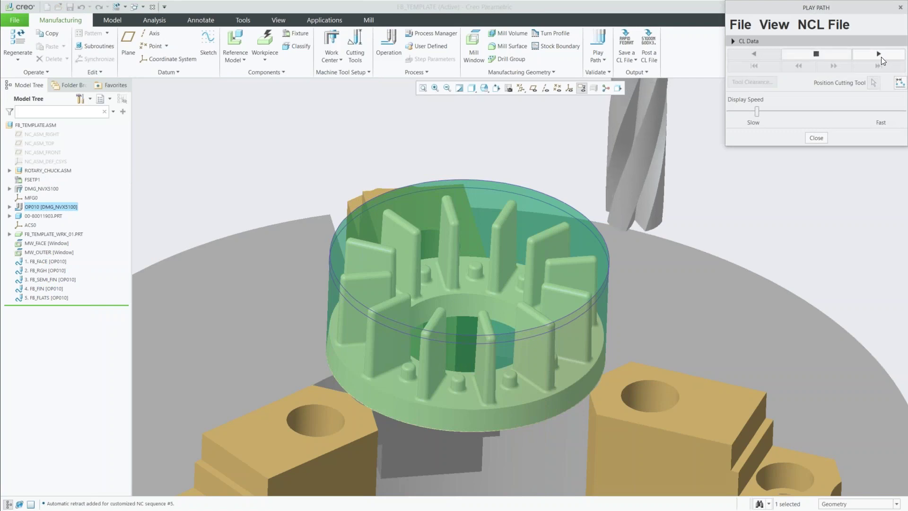
{"action": "left_click", "coordinate": [821, 110]}
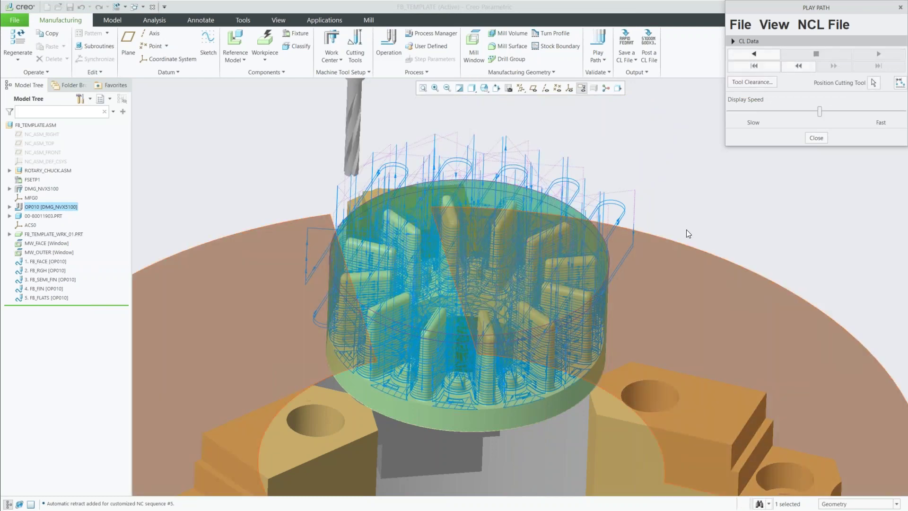
{"action": "left_click", "coordinate": [812, 137]}
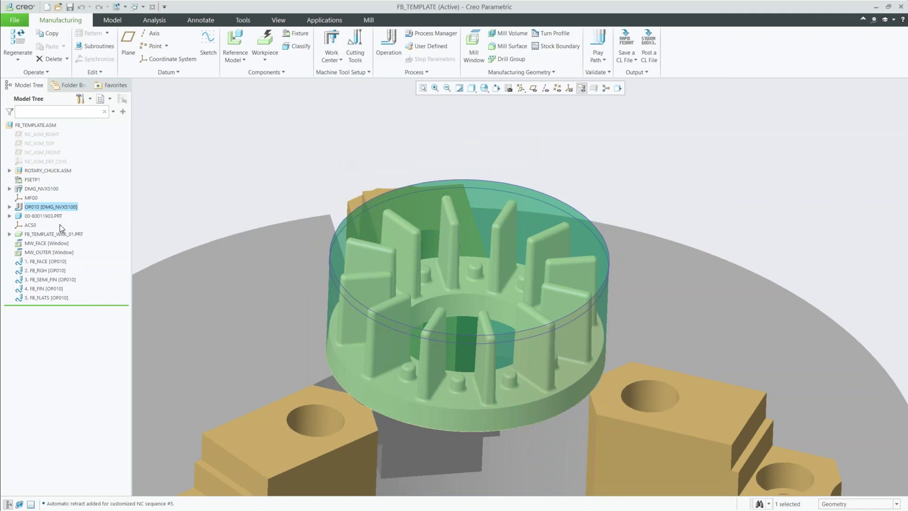
{"action": "left_click", "coordinate": [319, 19]}
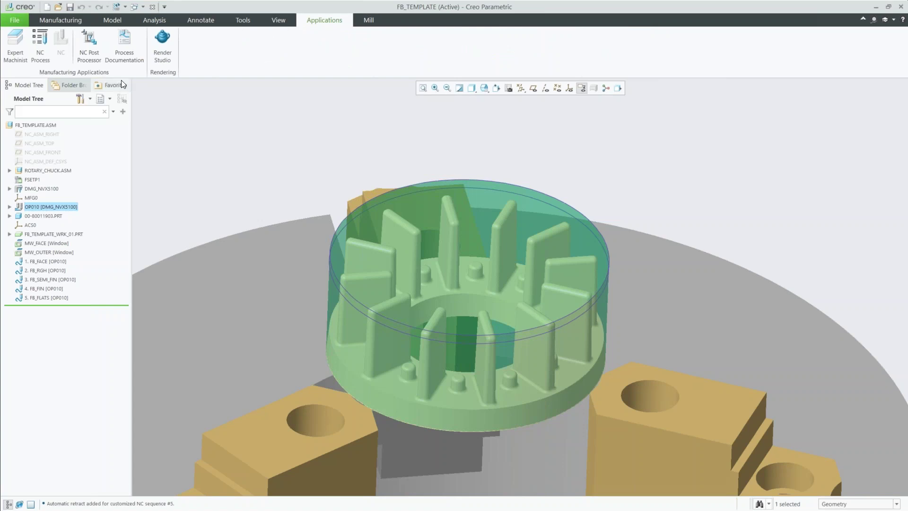
Step: Open the NC Post Processor's Option File Generator, then close it and return to Manufacturing
{"action": "left_click", "coordinate": [88, 45]}
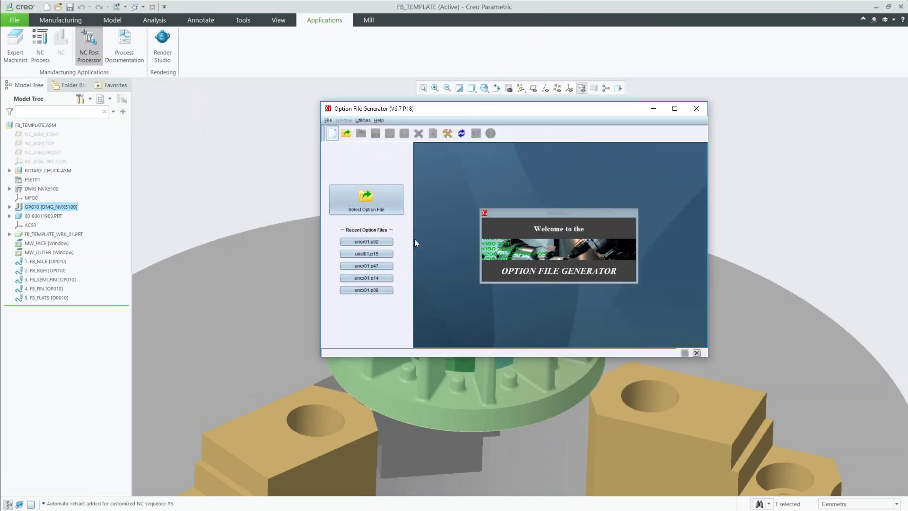
{"action": "left_click", "coordinate": [392, 216]}
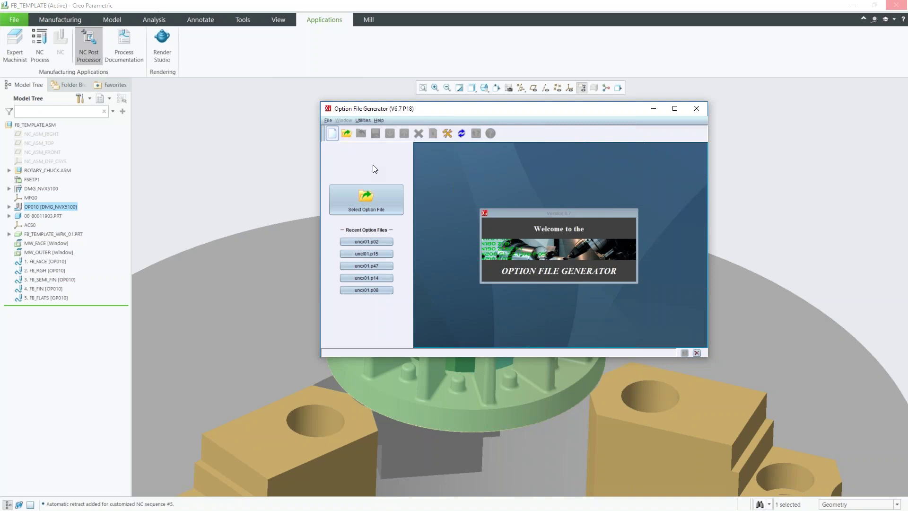
{"action": "left_click", "coordinate": [698, 108]}
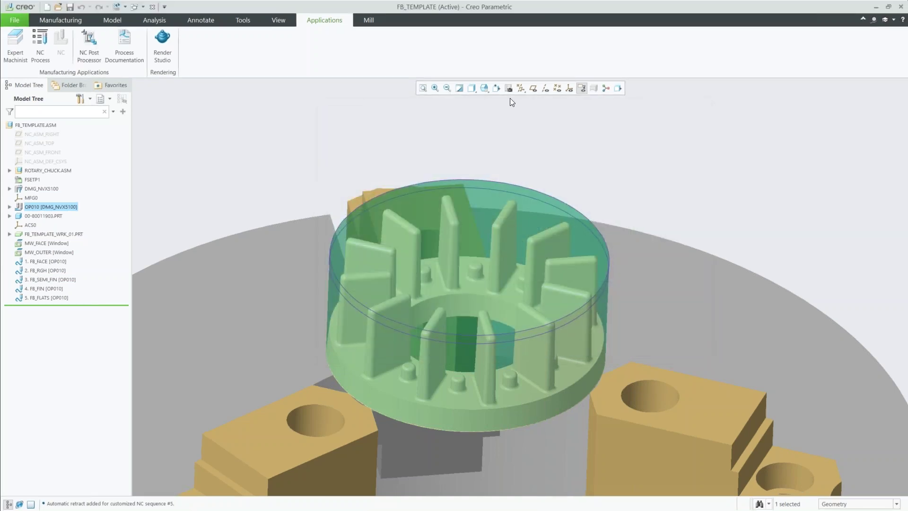
{"action": "left_click", "coordinate": [63, 21]}
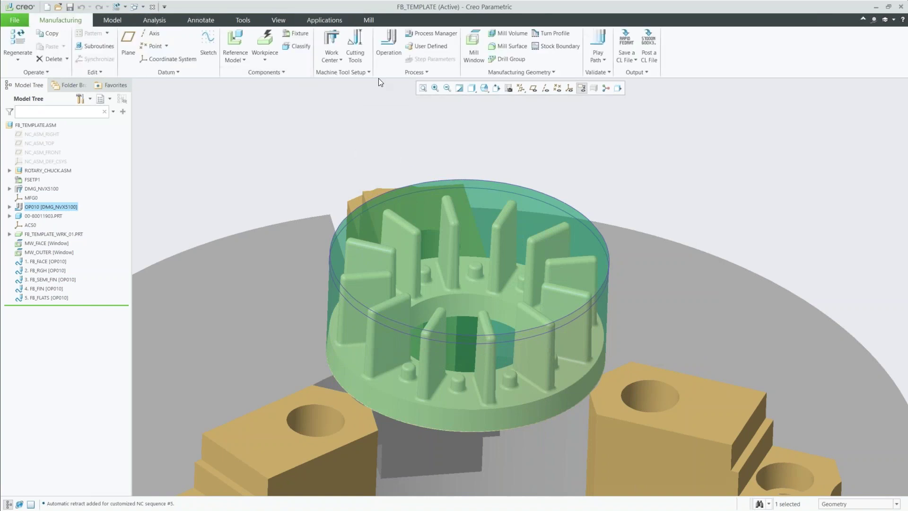
Step: Load the KEY_V40_12500 instance of mills/key_v40.asm from the tool library by reference
{"action": "left_click", "coordinate": [358, 43]}
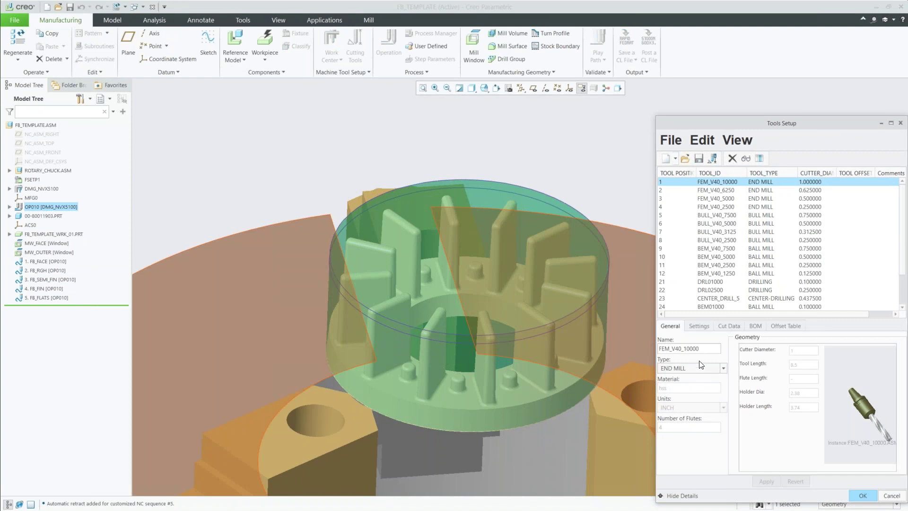
{"action": "double_click", "coordinate": [690, 348]}
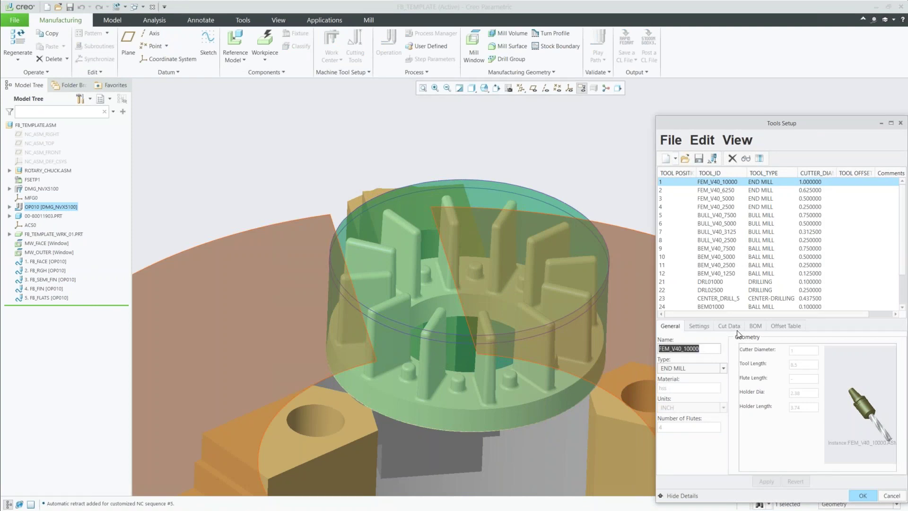
{"action": "left_click", "coordinate": [698, 325]}
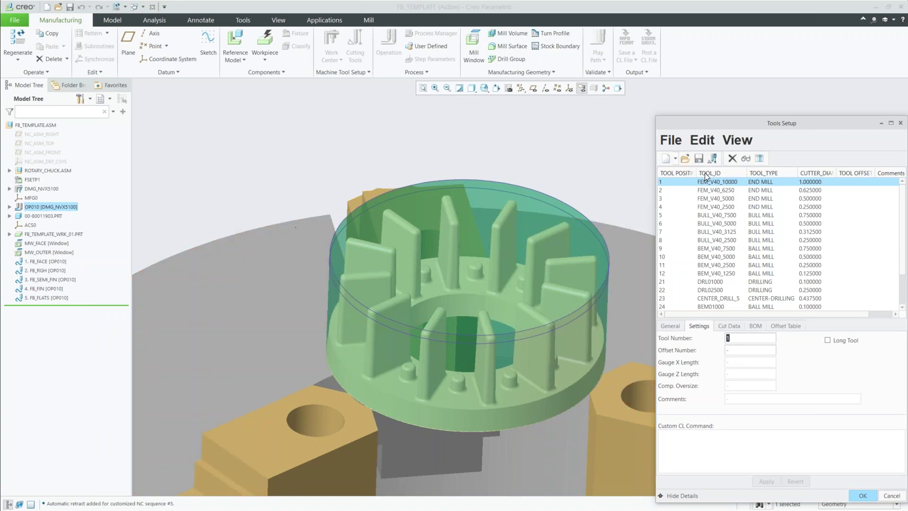
{"action": "left_click", "coordinate": [672, 141]}
{"action": "mouse_move", "coordinate": [739, 177]}
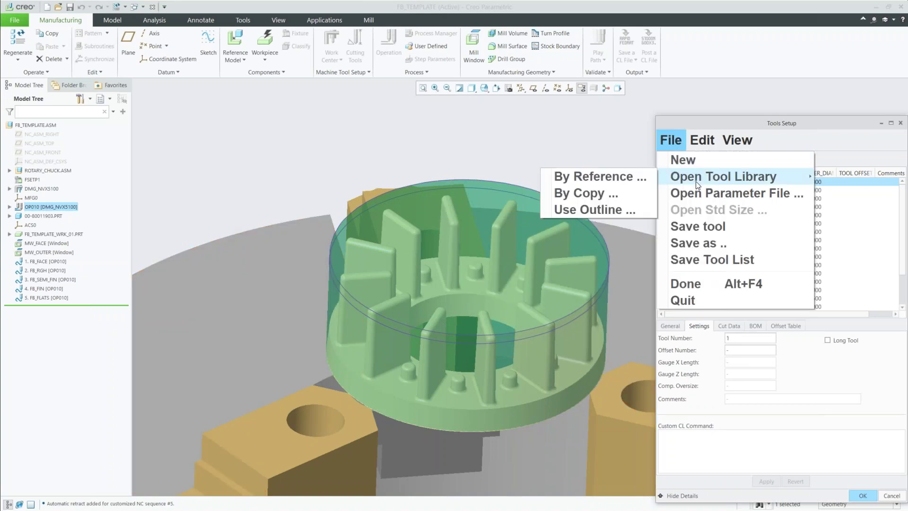
{"action": "left_click", "coordinate": [608, 174]}
{"action": "left_click", "coordinate": [418, 217]}
{"action": "double_click", "coordinate": [435, 208]}
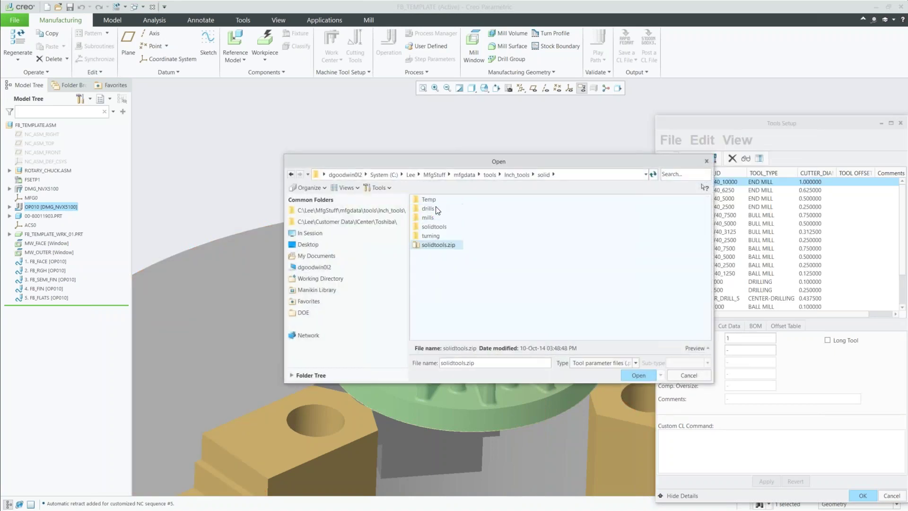
{"action": "double_click", "coordinate": [431, 217]}
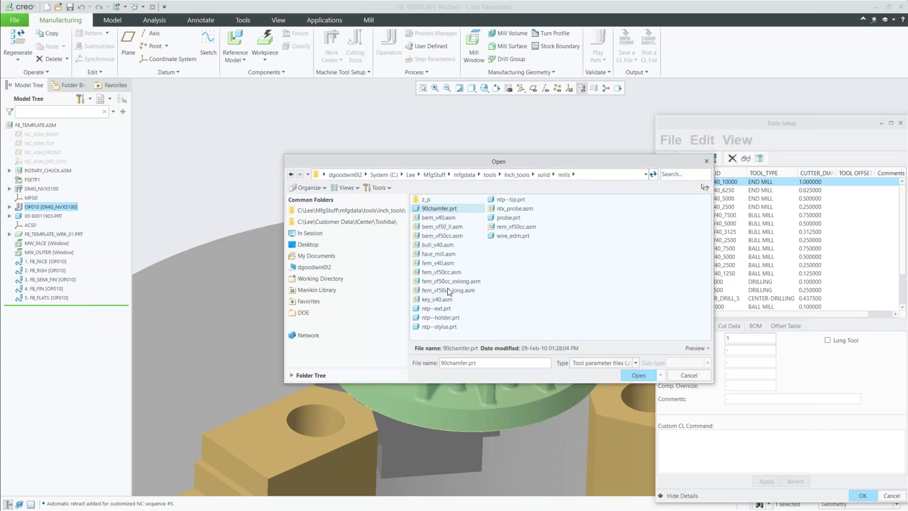
{"action": "double_click", "coordinate": [433, 299]}
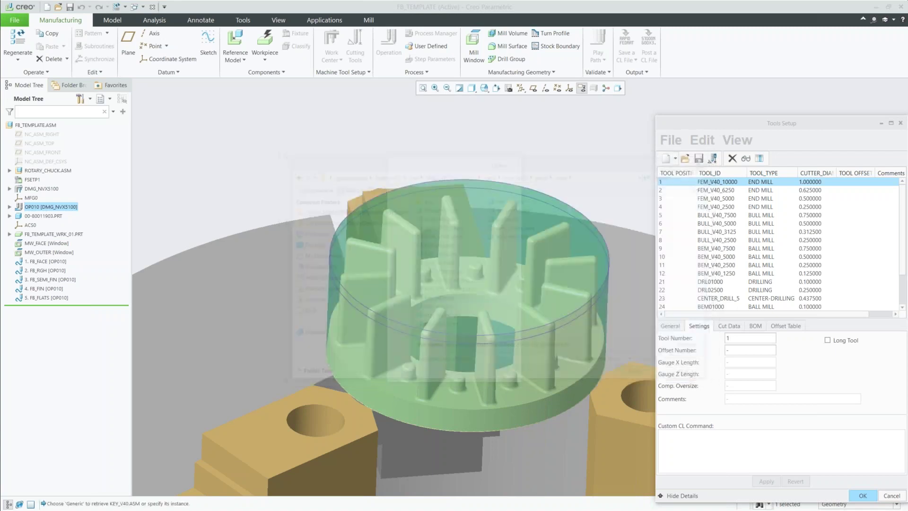
{"action": "double_click", "coordinate": [417, 238]}
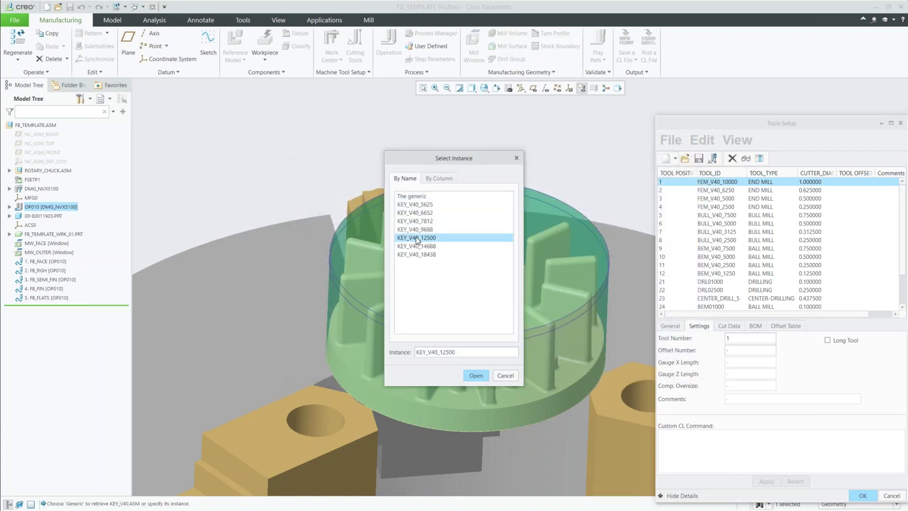
Step: Give KEY_V40_12500 tool number 33, move it to that position, and close tool setup
{"action": "left_click_drag", "start_coordinate": [735, 337], "coordinate": [722, 338]}
{"action": "type", "text": "33"}
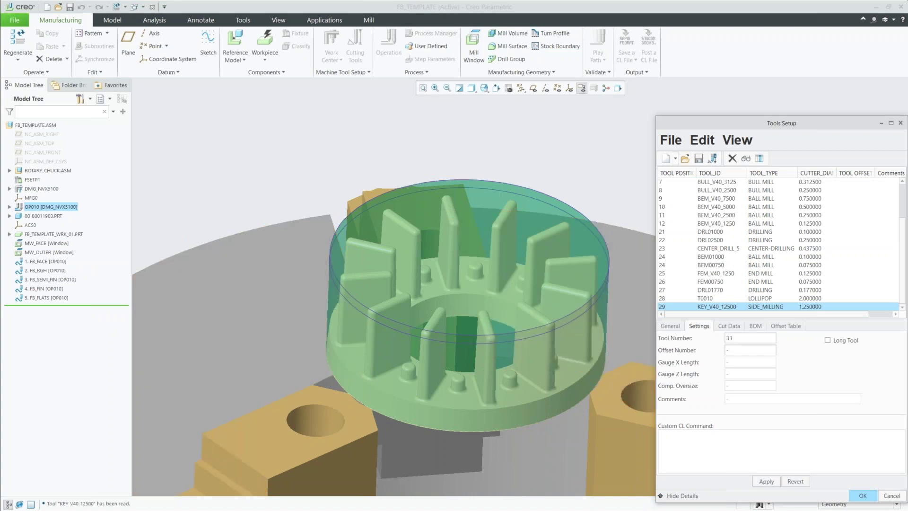
{"action": "left_click", "coordinate": [770, 480]}
{"action": "left_click", "coordinate": [727, 328]}
{"action": "left_click", "coordinate": [863, 496]}
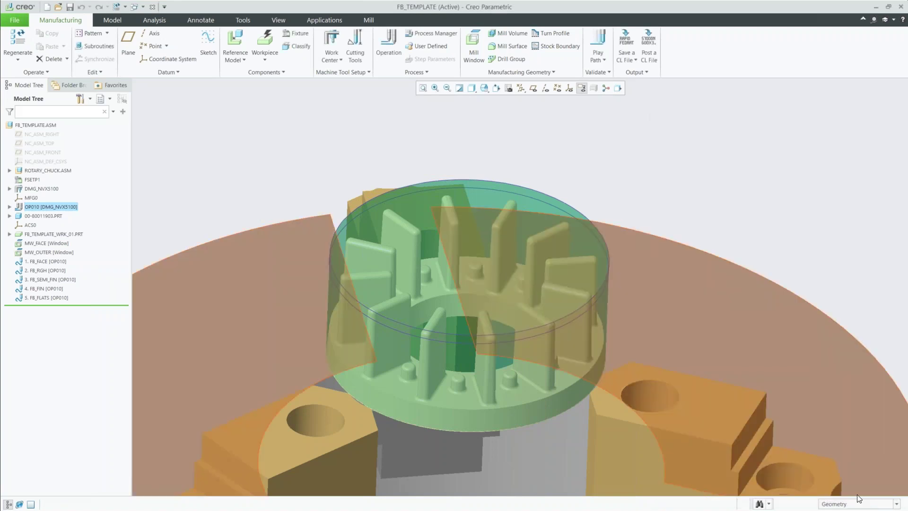
Step: Create new Mill option file number 24 from the 01: HAAS CONTROL template
{"action": "left_click", "coordinate": [324, 20]}
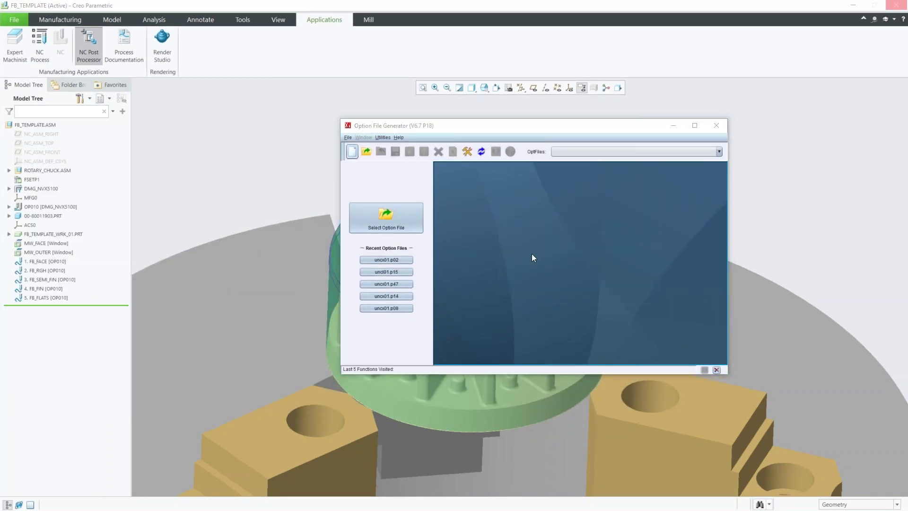
{"action": "key", "text": "ctrl+n"}
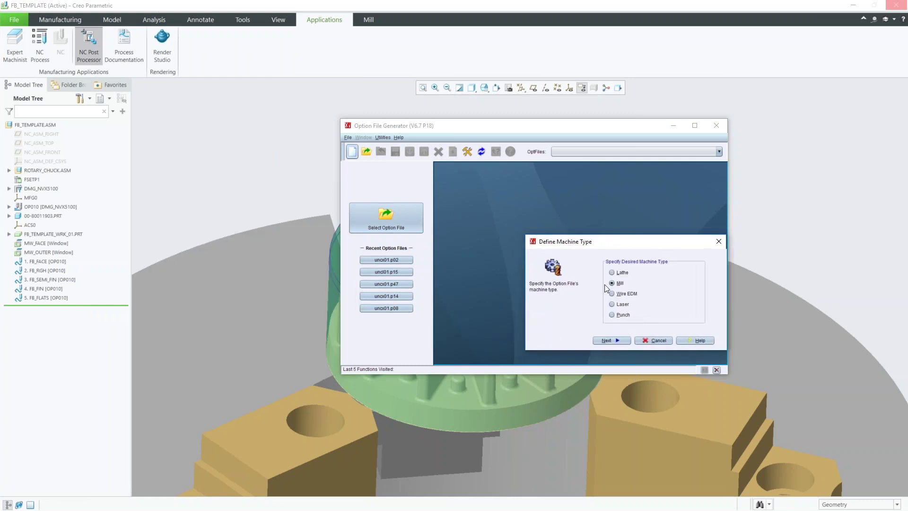
{"action": "left_click", "coordinate": [607, 340]}
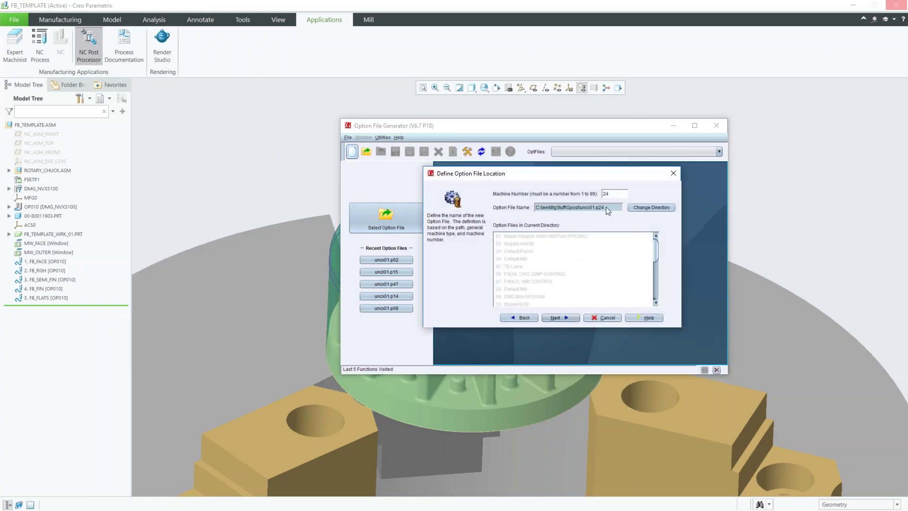
{"action": "left_click", "coordinate": [558, 317]}
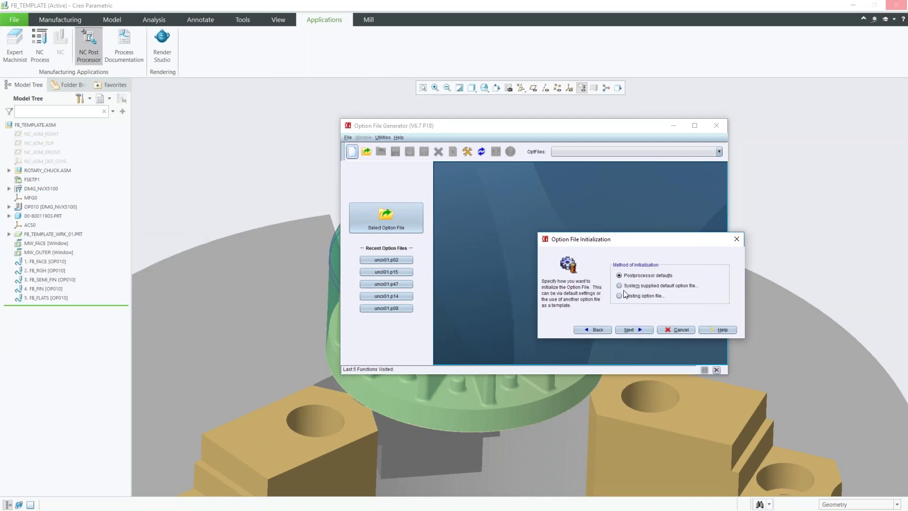
{"action": "left_click", "coordinate": [643, 330]}
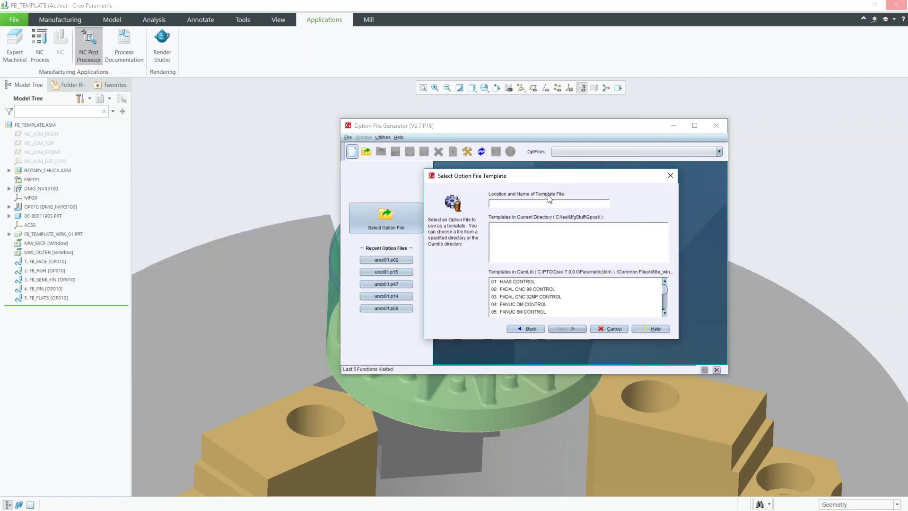
{"action": "scroll", "coordinate": [536, 299], "scroll_direction": "down", "scroll_amount": 2}
{"action": "scroll", "coordinate": [536, 299], "scroll_direction": "down", "scroll_amount": 2}
{"action": "scroll", "coordinate": [536, 299], "scroll_direction": "down", "scroll_amount": 3}
{"action": "scroll", "coordinate": [536, 299], "scroll_direction": "up", "scroll_amount": 7}
{"action": "left_click", "coordinate": [512, 283]}
{"action": "left_click", "coordinate": [516, 283]}
{"action": "left_click", "coordinate": [567, 330]}
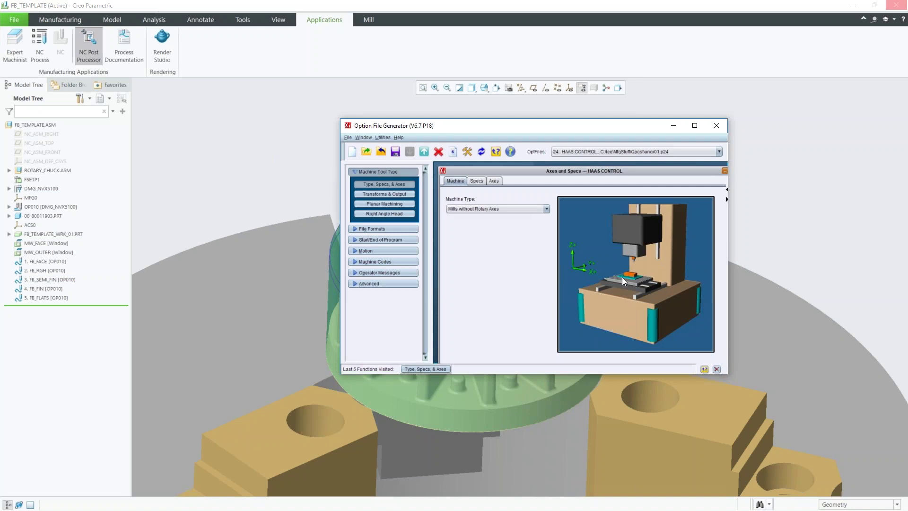
Step: Set the HAAS CONTROL option file's machine type to 4-Axis Rotary Table
{"action": "left_click", "coordinate": [538, 208]}
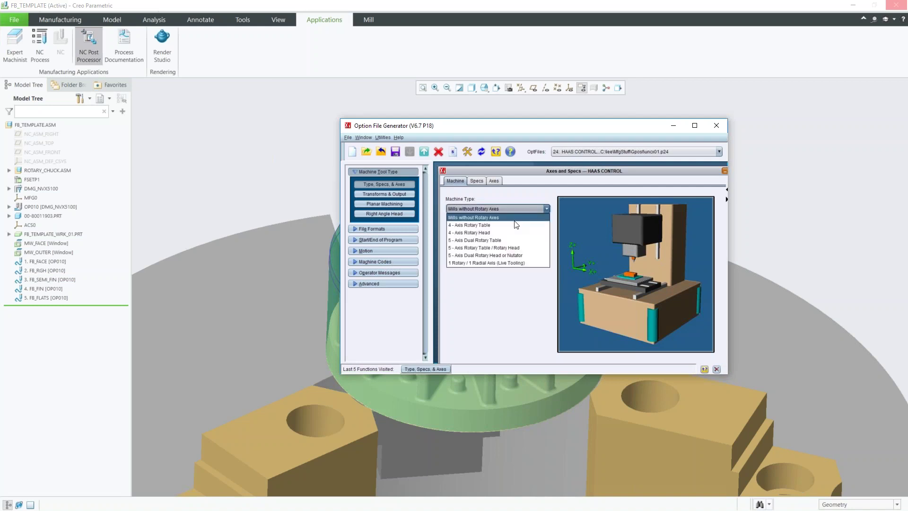
{"action": "left_click", "coordinate": [464, 225]}
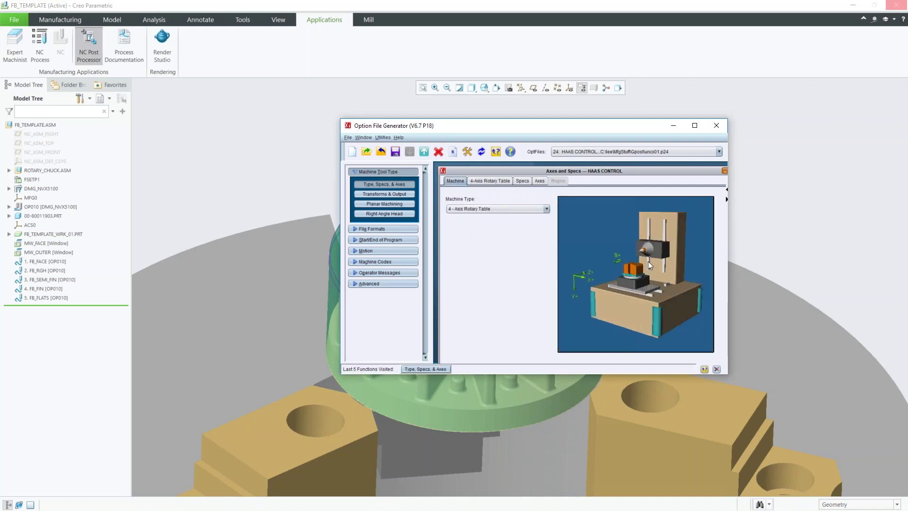
{"action": "left_click", "coordinate": [485, 180]}
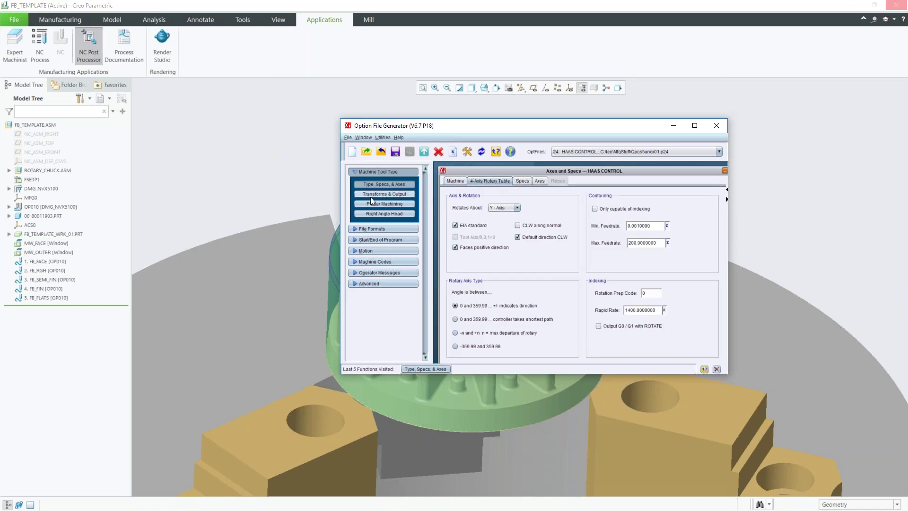
Step: Review the File Formats, Sequence Numbers and Linear motion settings pages
{"action": "left_click", "coordinate": [359, 228]}
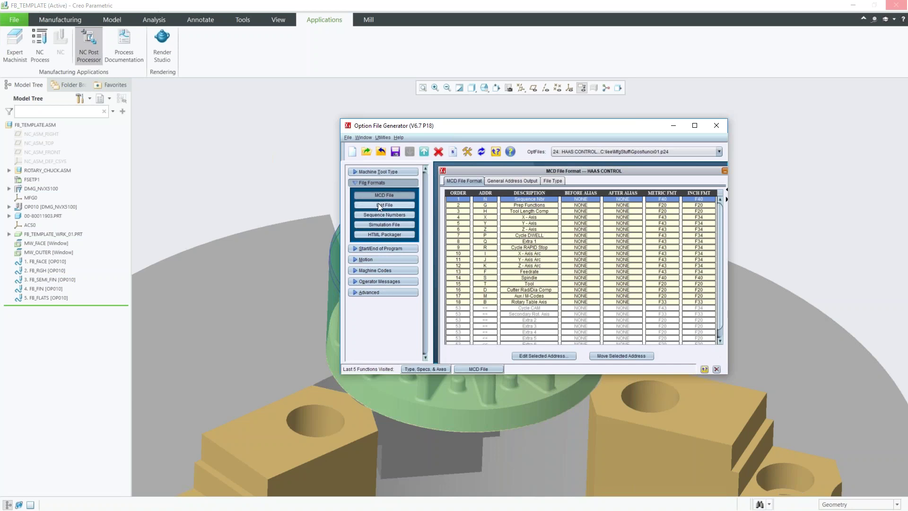
{"action": "left_click", "coordinate": [384, 214]}
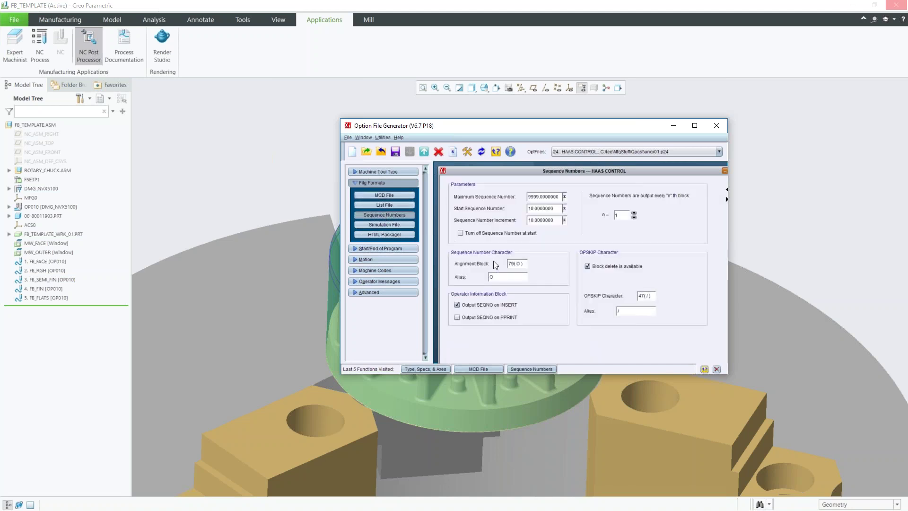
{"action": "left_click", "coordinate": [367, 260]}
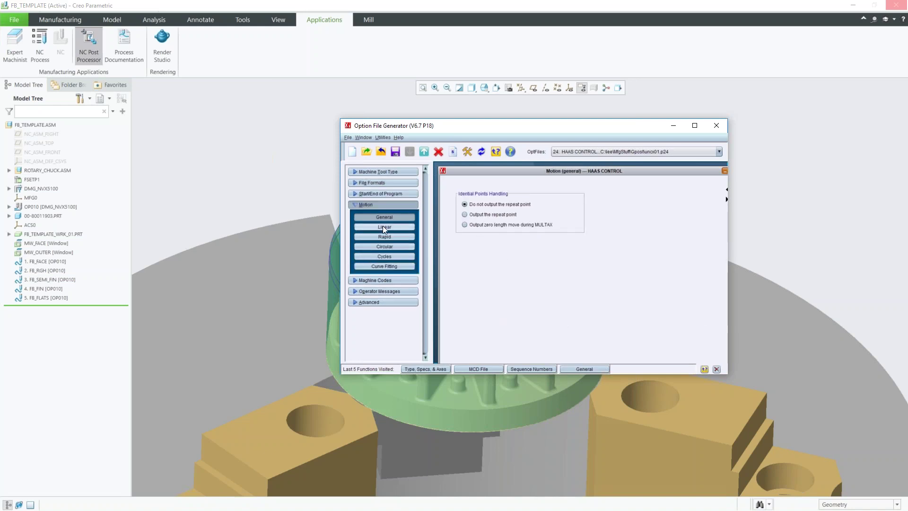
{"action": "left_click", "coordinate": [382, 225]}
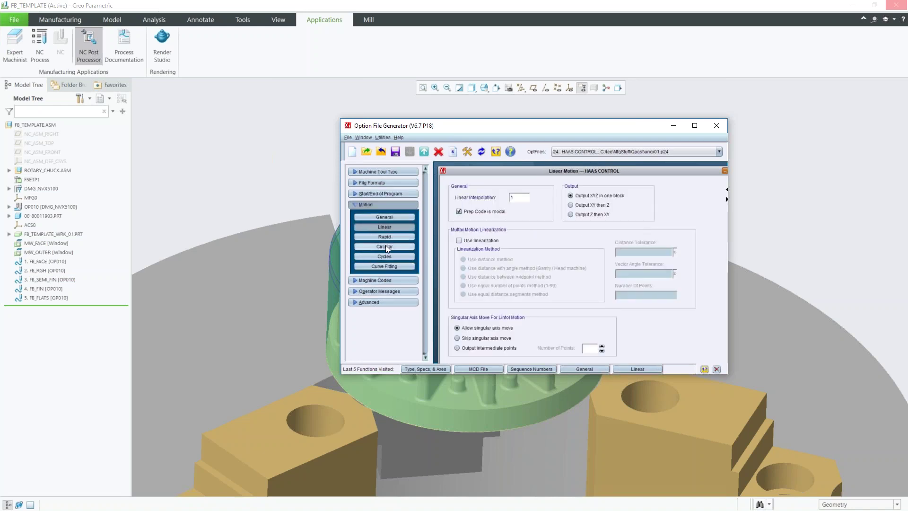
Step: Keep Output IJK for circular center output, then show the Advanced Commons page
{"action": "left_click", "coordinate": [385, 245]}
{"action": "left_click", "coordinate": [577, 206]}
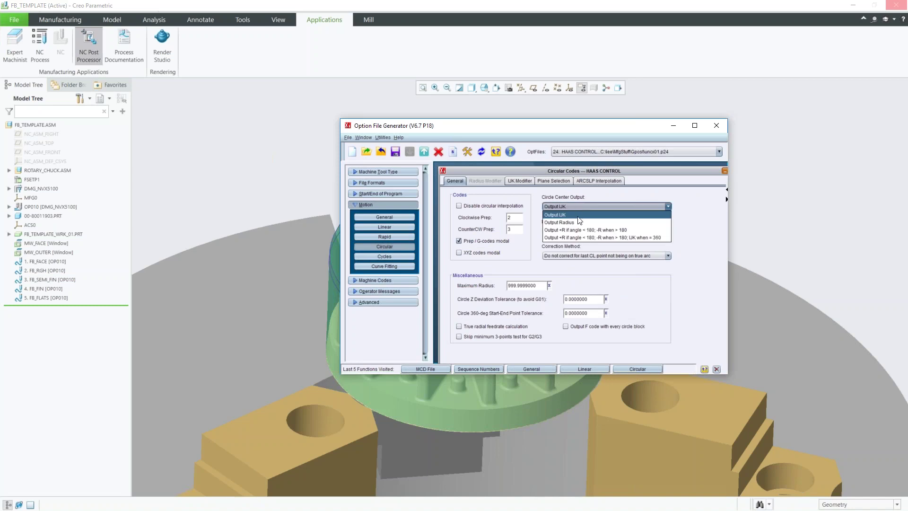
{"action": "left_click", "coordinate": [703, 231]}
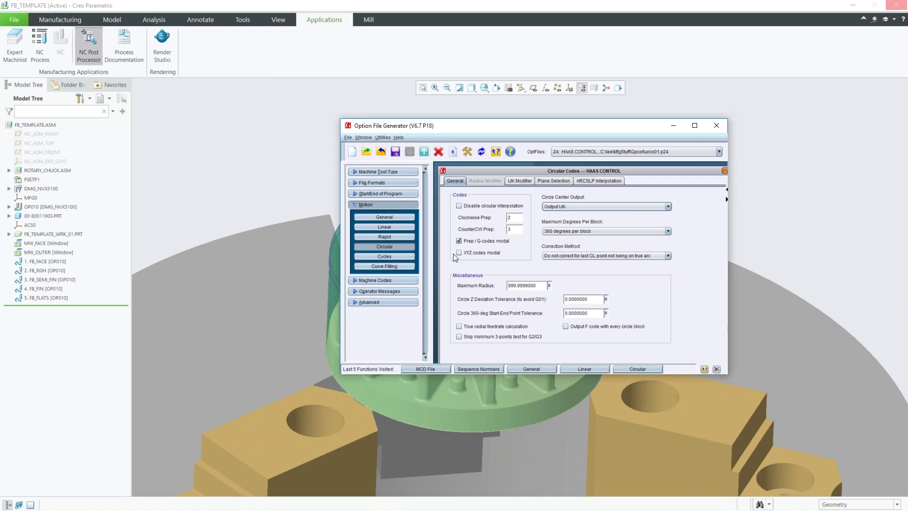
{"action": "left_click", "coordinate": [356, 302]}
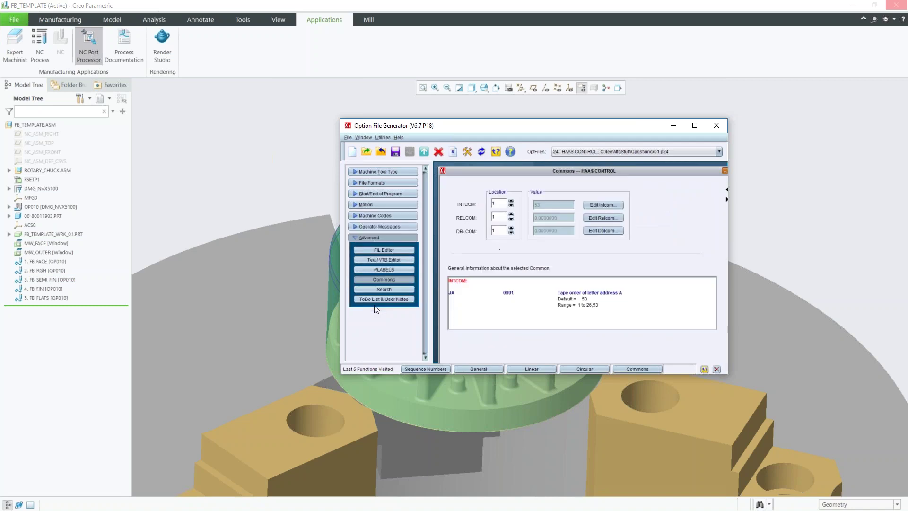
Step: View the FIL Editor and Machine Tool Type settings, then close the generator without saving
{"action": "left_click", "coordinate": [387, 249]}
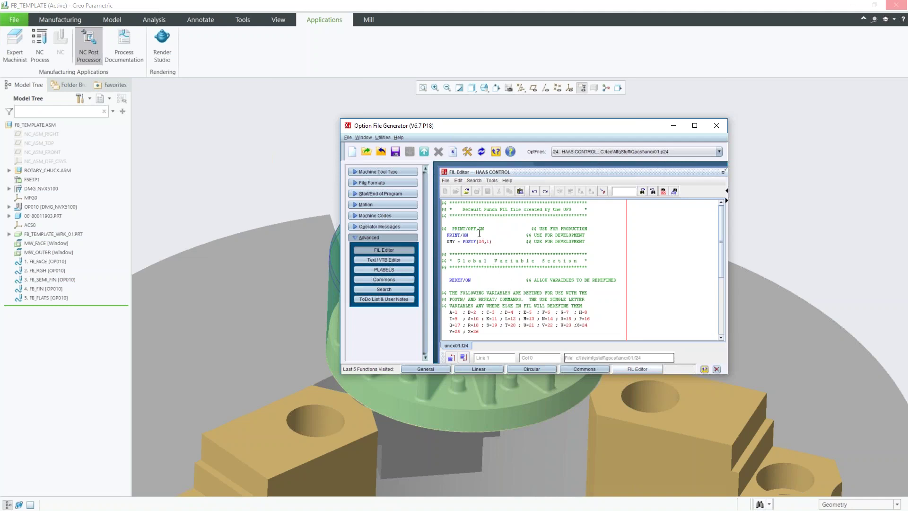
{"action": "left_click", "coordinate": [378, 172]}
{"action": "left_click", "coordinate": [376, 171]}
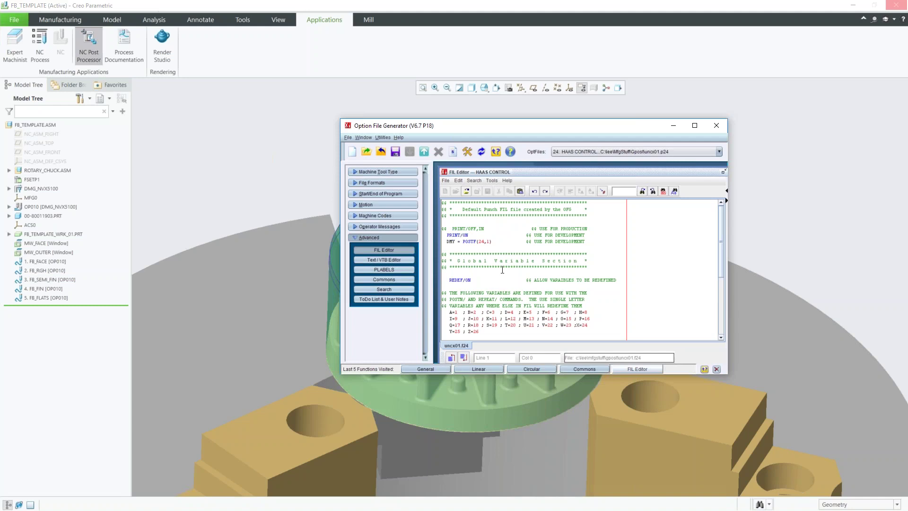
{"action": "left_click", "coordinate": [716, 126]}
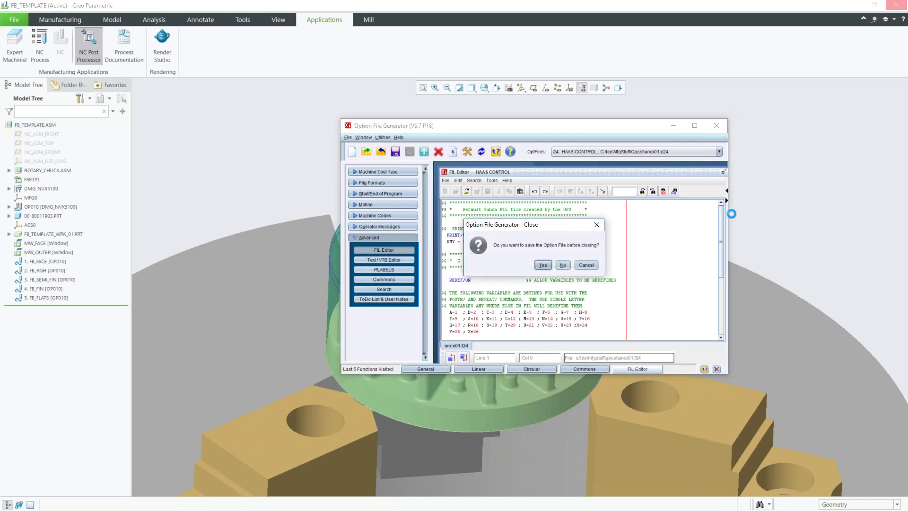
{"action": "left_click", "coordinate": [564, 265]}
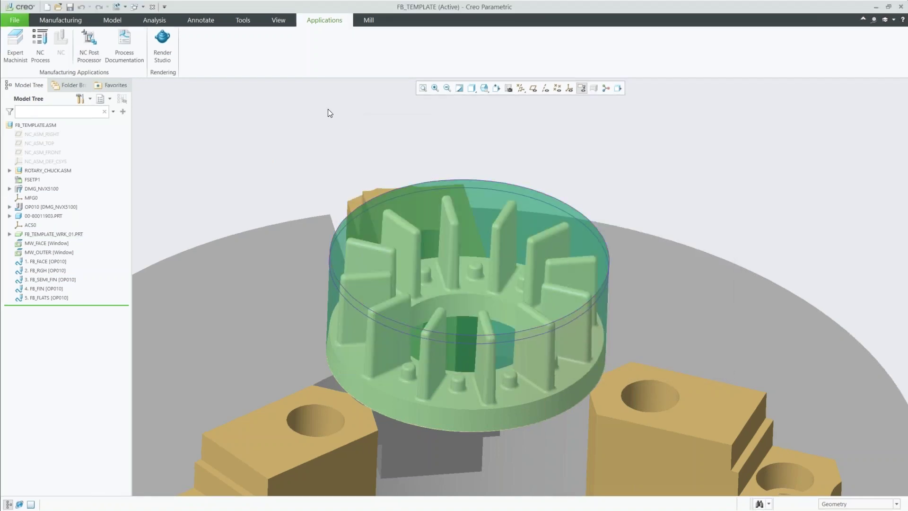
Step: Play back the OP010 operation's toolpath from the Manufacturing tab, then close the player
{"action": "left_click", "coordinate": [60, 21]}
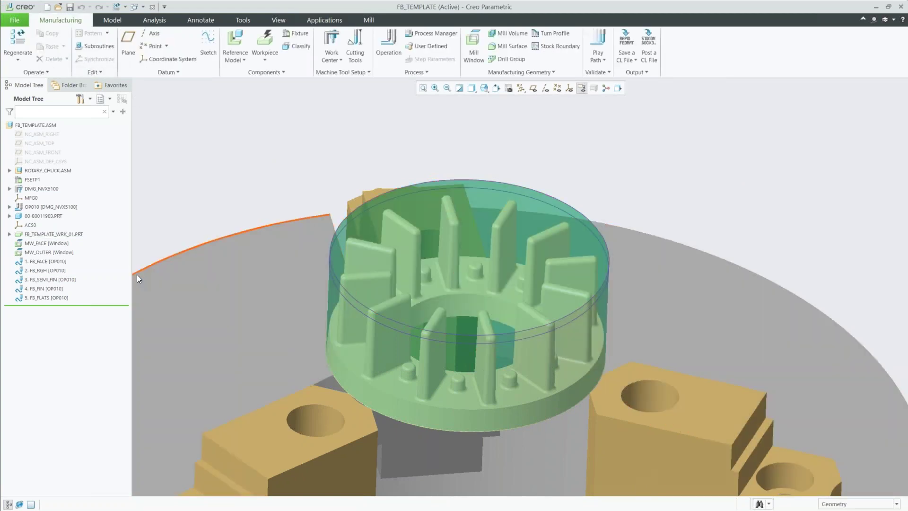
{"action": "left_click", "coordinate": [29, 208]}
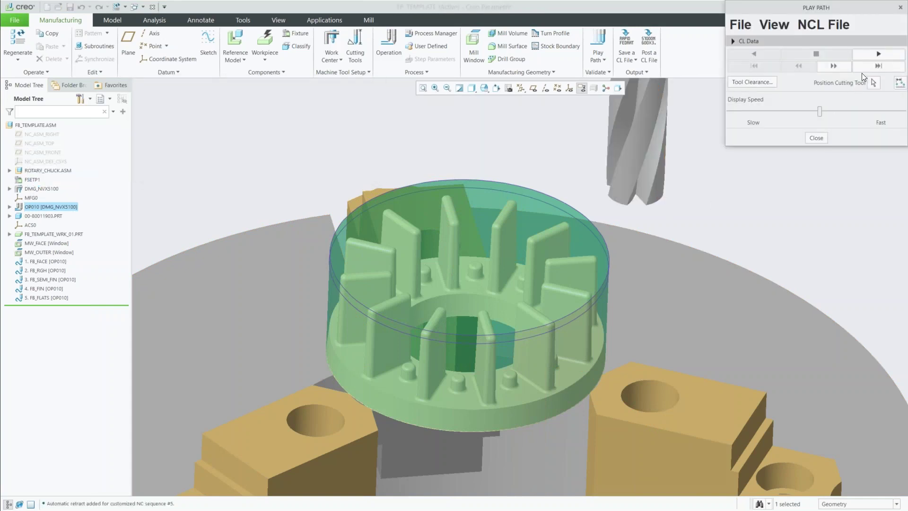
{"action": "left_click", "coordinate": [873, 55]}
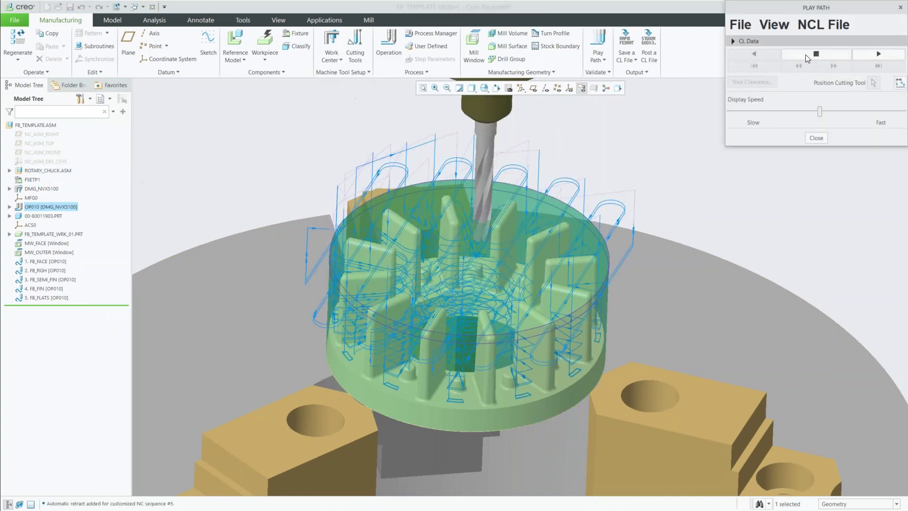
{"action": "left_click", "coordinate": [817, 137]}
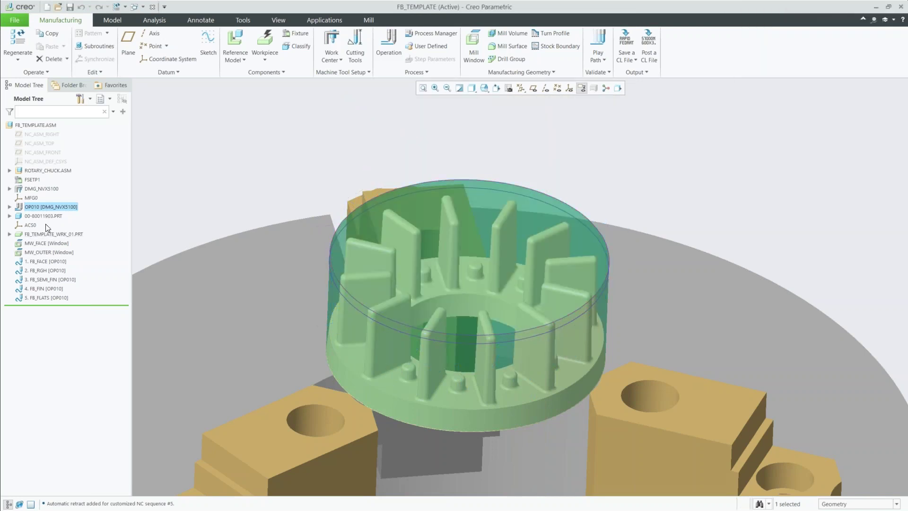
{"action": "right_click", "coordinate": [35, 207]}
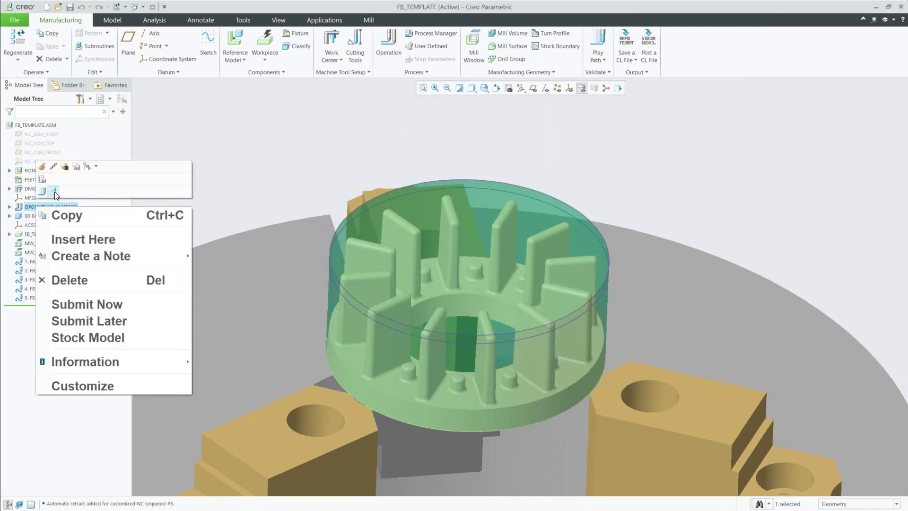
Step: Start OP010's material removal simulation with the target model shown and the toolpath hidden
{"action": "left_click", "coordinate": [50, 189]}
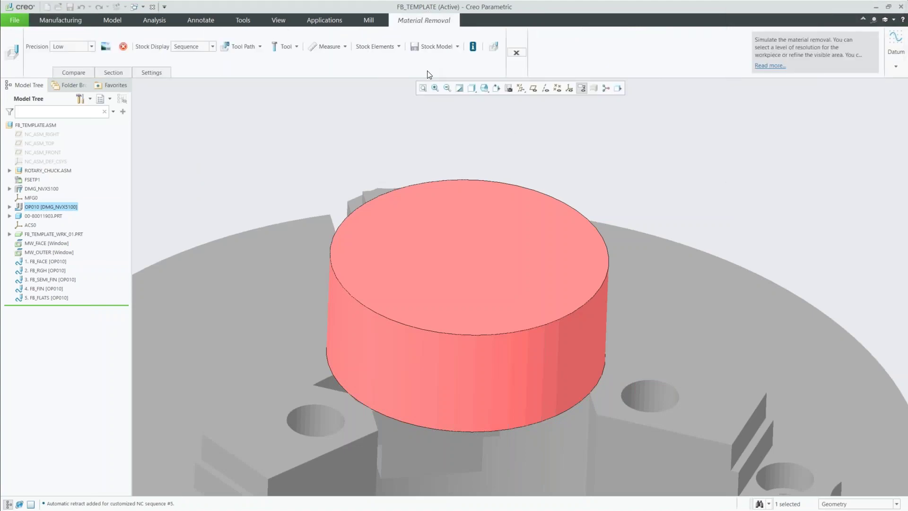
{"action": "left_click", "coordinate": [781, 26]}
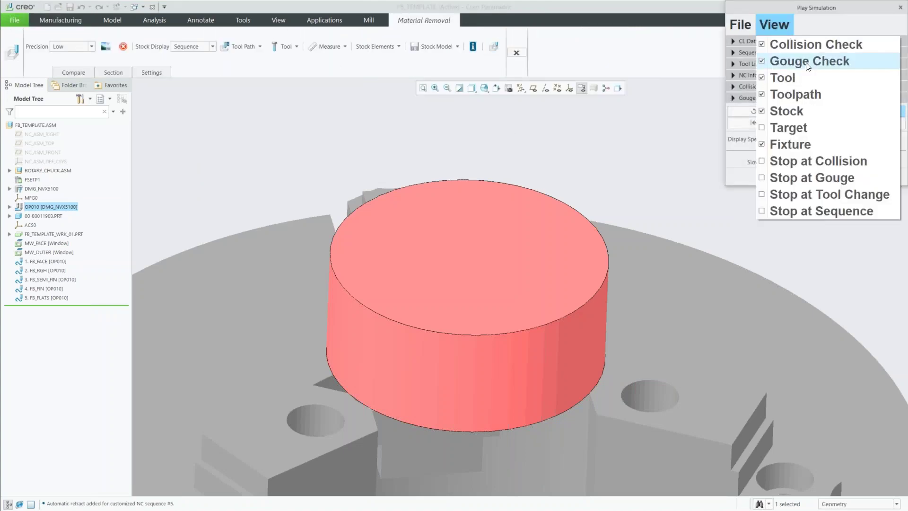
{"action": "left_click", "coordinate": [791, 124]}
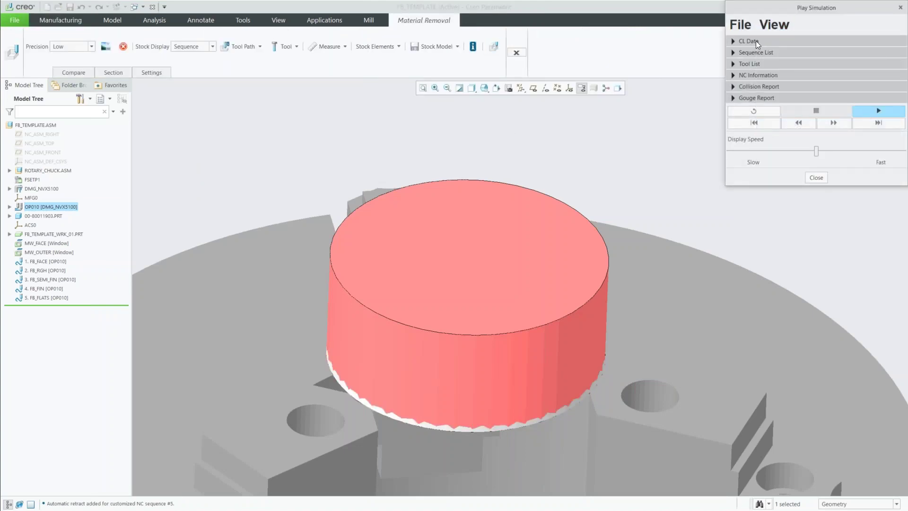
{"action": "left_click", "coordinate": [774, 25]}
{"action": "left_click", "coordinate": [795, 94]}
Step: Play the simulation through, expand the CL Data listing, then close and exit it
{"action": "left_click", "coordinate": [870, 110]}
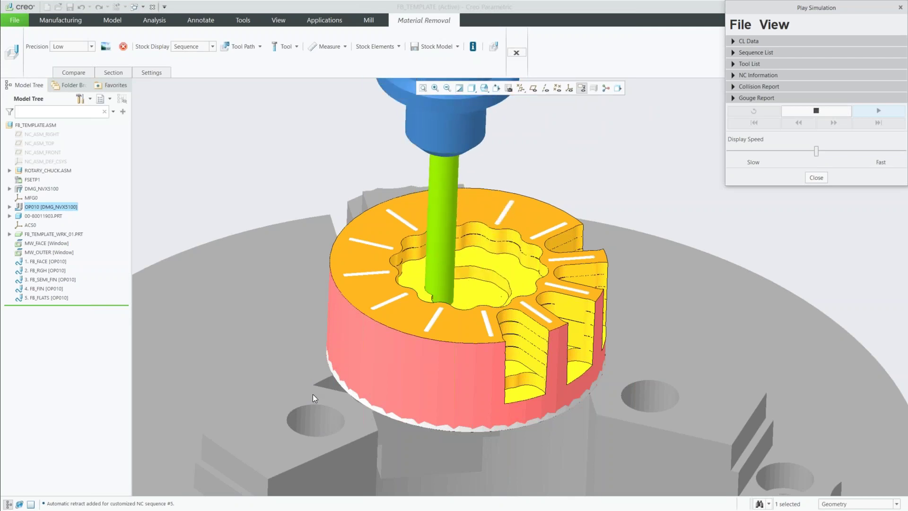
{"action": "left_click", "coordinate": [771, 28]}
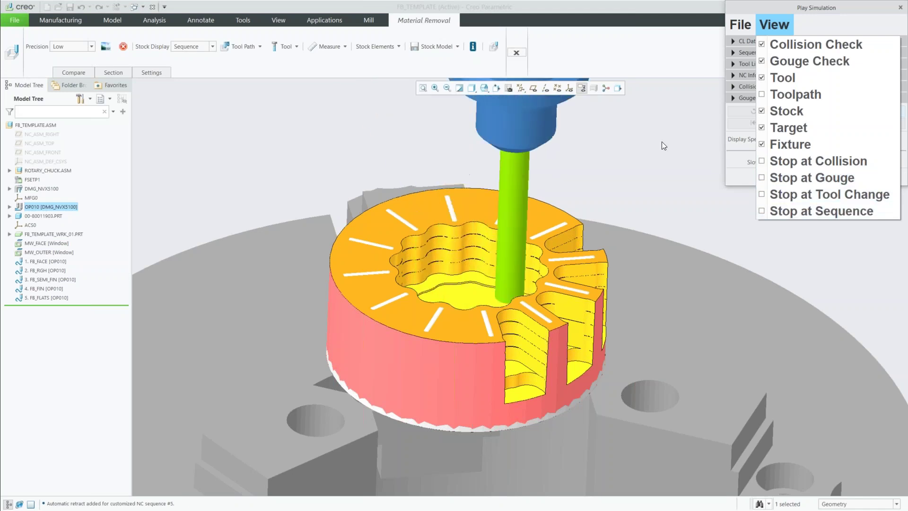
{"action": "mouse_move", "coordinate": [758, 21]}
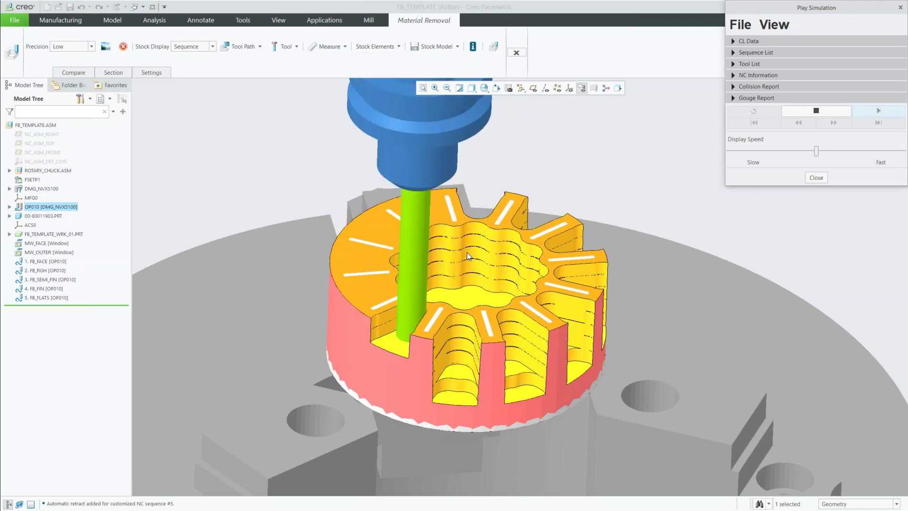
{"action": "left_click", "coordinate": [737, 39]}
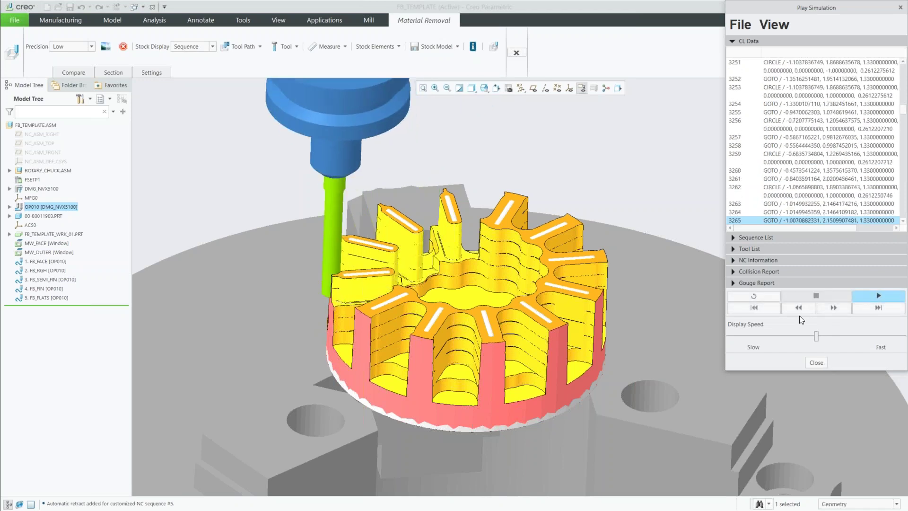
{"action": "left_click", "coordinate": [814, 362]}
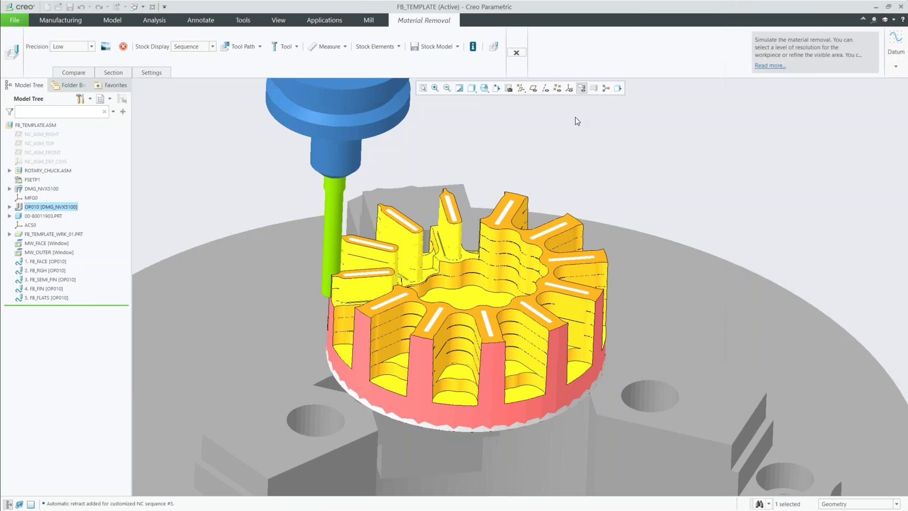
{"action": "left_click", "coordinate": [517, 52]}
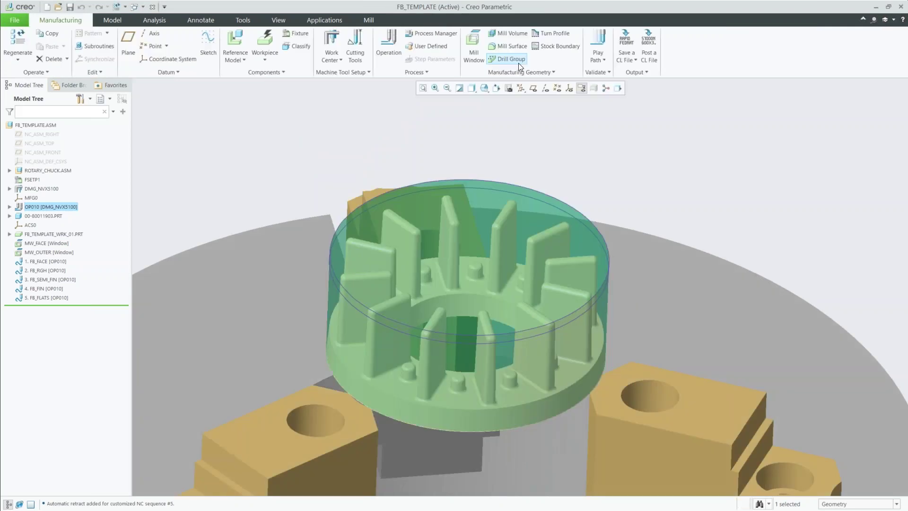
Step: Open the impeller part 00-80011903.PRT in its own window as the generic
{"action": "left_click", "coordinate": [505, 124]}
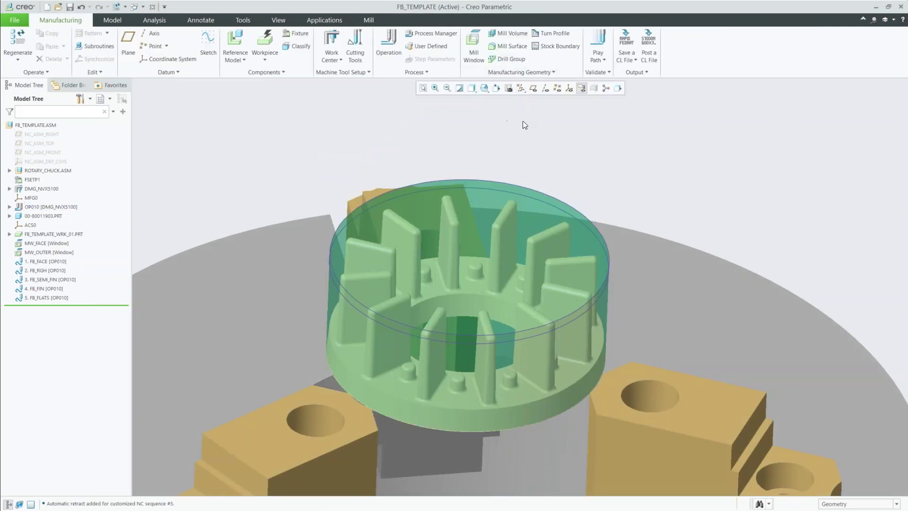
{"action": "scroll", "coordinate": [530, 125], "scroll_direction": "down", "scroll_amount": 2}
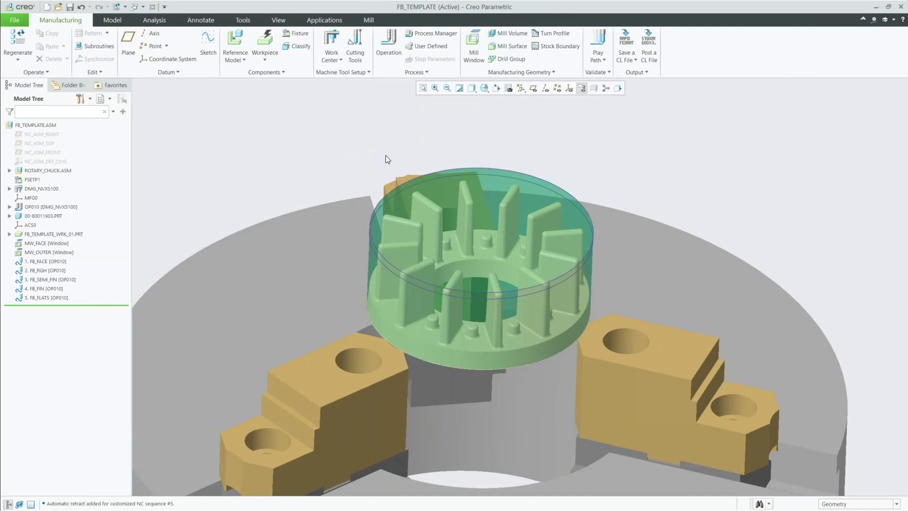
{"action": "left_click", "coordinate": [36, 216]}
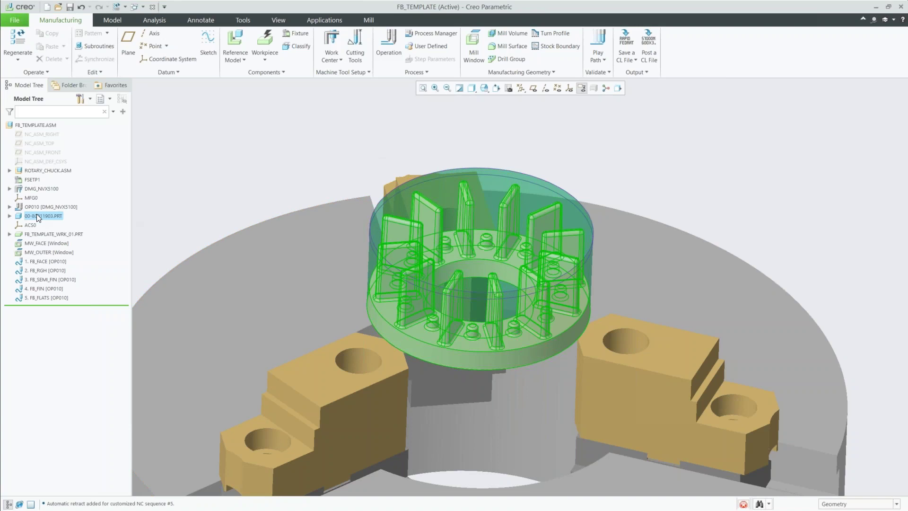
{"action": "left_click", "coordinate": [56, 175]}
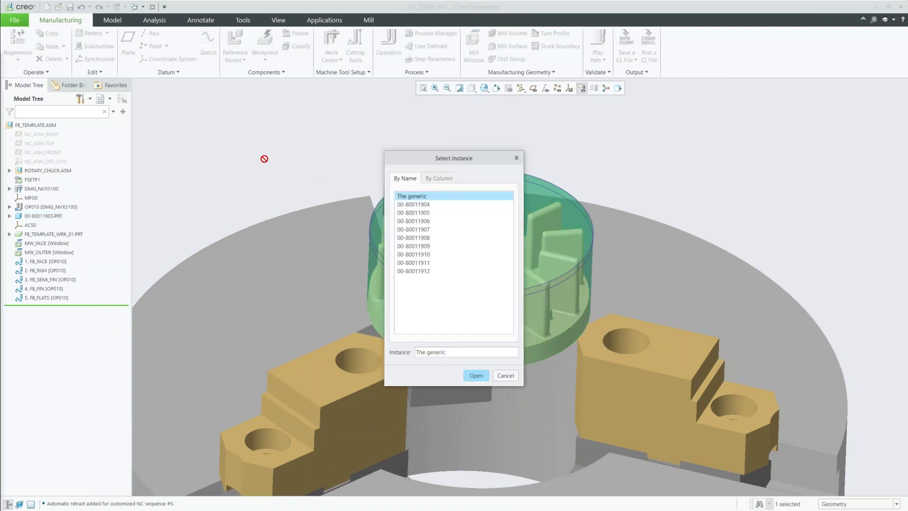
{"action": "key", "text": "Escape"}
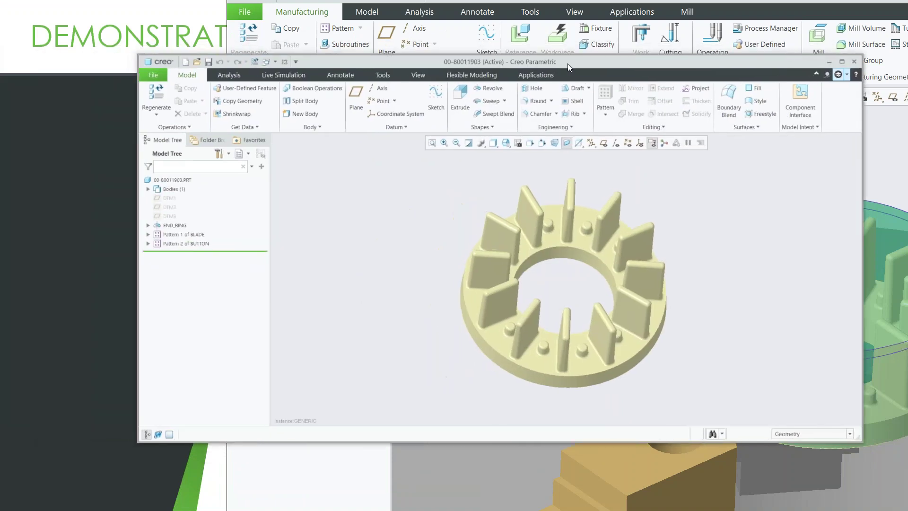
Step: Expand Pattern 1 of BLADE and show the Extrude 1 blade's dimensions
{"action": "scroll", "coordinate": [429, 210], "scroll_direction": "up", "scroll_amount": 3}
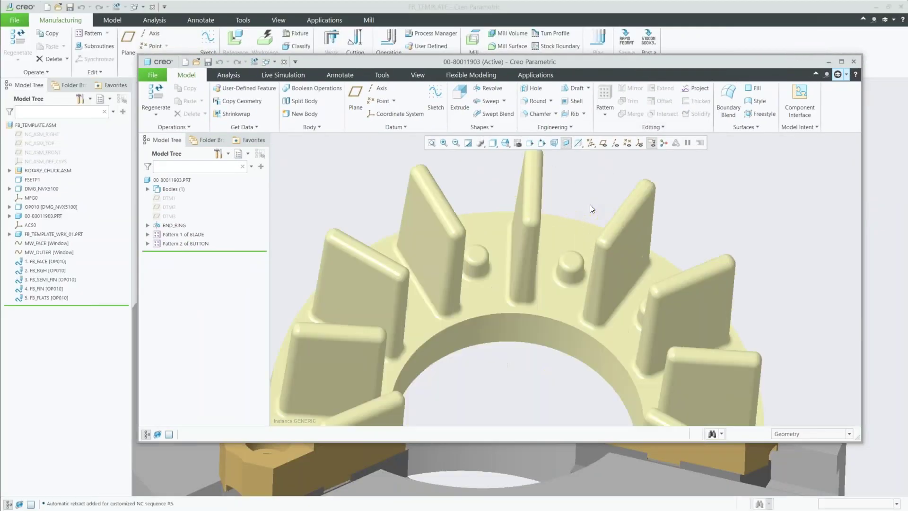
{"action": "left_click", "coordinate": [148, 235]}
{"action": "left_click", "coordinate": [157, 243]}
{"action": "left_click", "coordinate": [177, 252]}
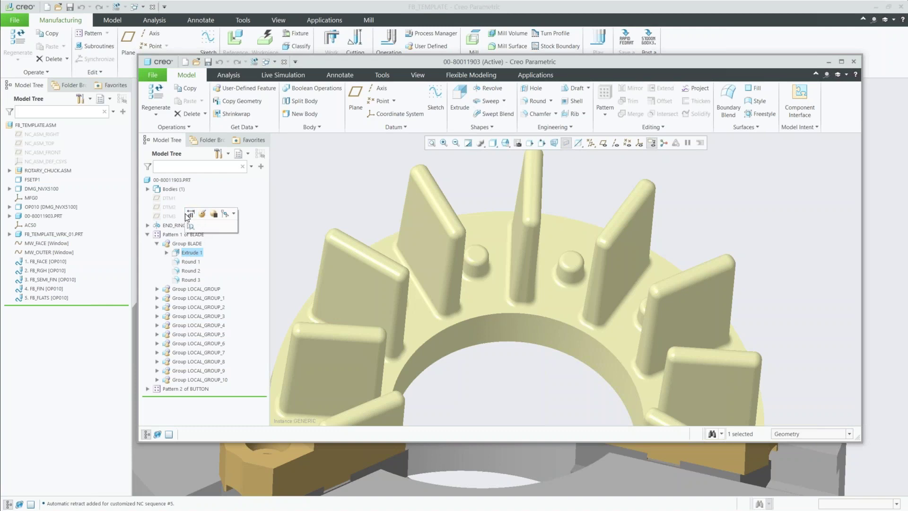
{"action": "left_click", "coordinate": [188, 215]}
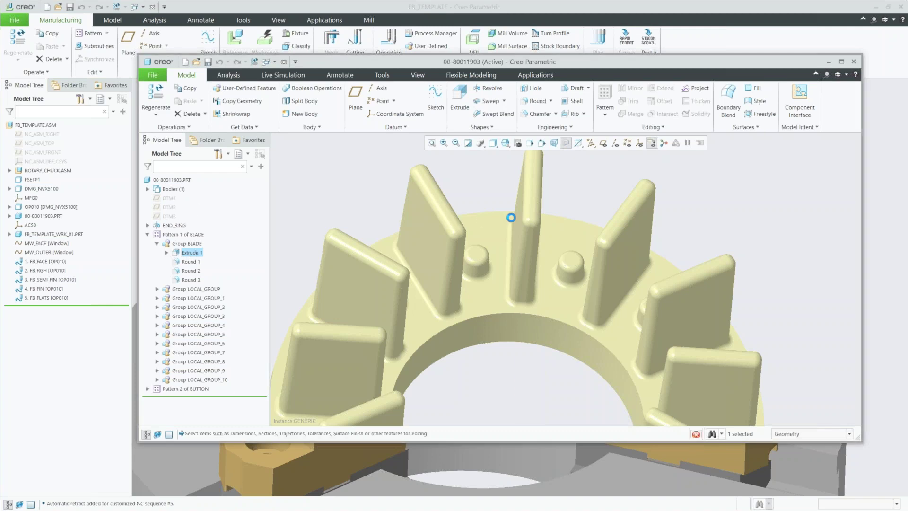
{"action": "key", "text": "ctrl+d"}
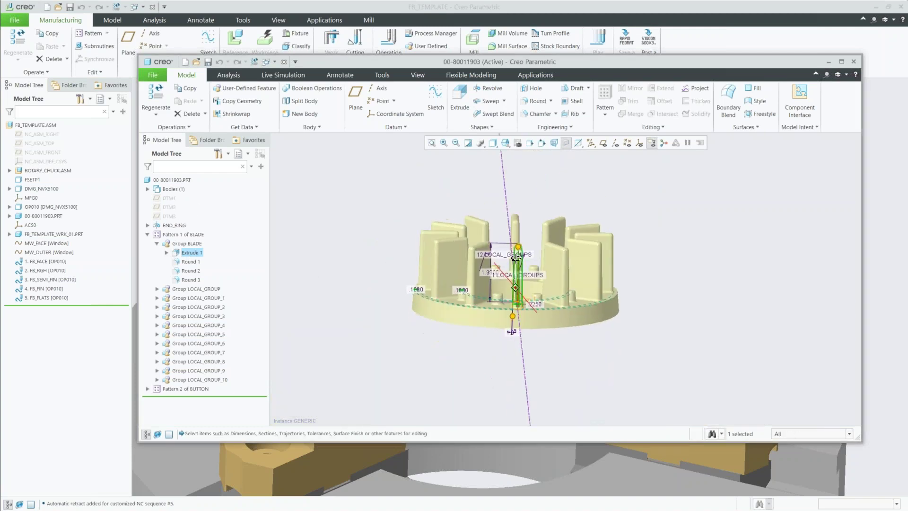
{"action": "scroll", "coordinate": [498, 278], "scroll_direction": "up", "scroll_amount": 5}
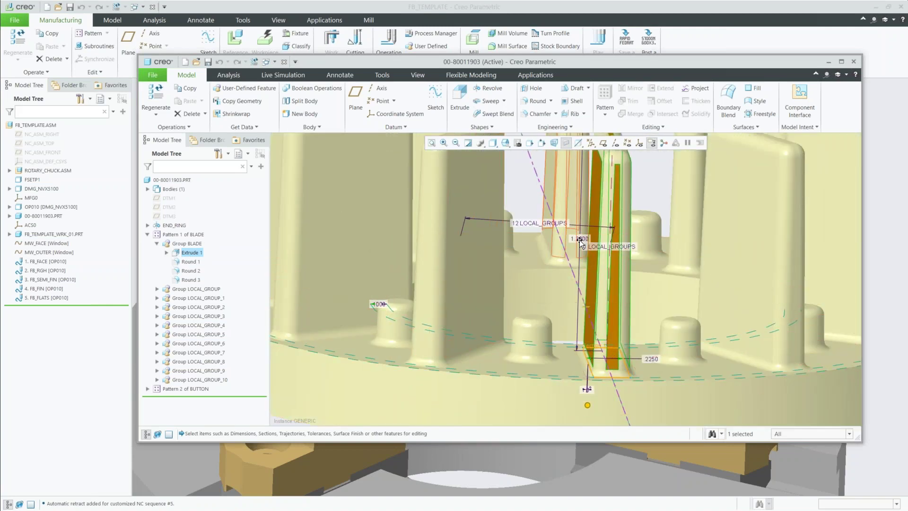
Step: Change blade height from 1.3900 to 1.1, regenerate, and return to the default view
{"action": "left_click", "coordinate": [580, 241]}
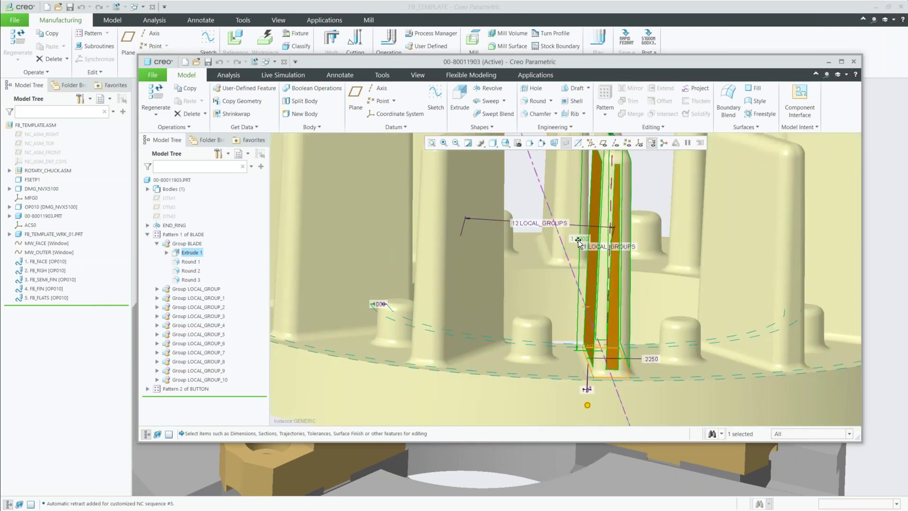
{"action": "double_click", "coordinate": [579, 240]}
{"action": "type", "text": "1.1"}
{"action": "key", "text": "Return"}
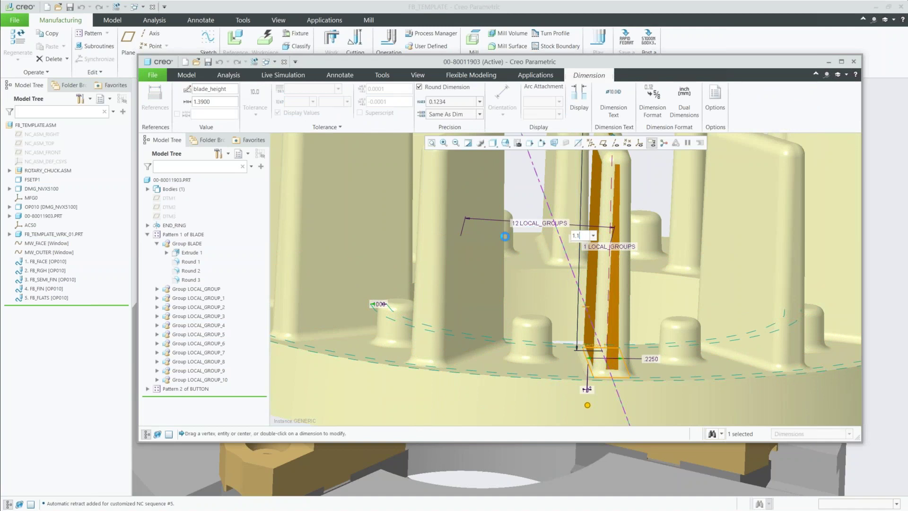
{"action": "left_click", "coordinate": [255, 62]}
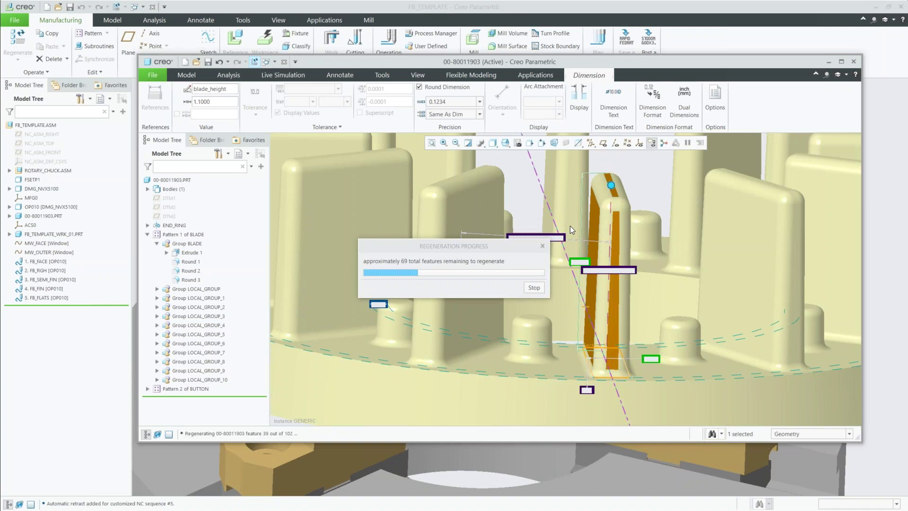
{"action": "key", "text": "ctrl+g"}
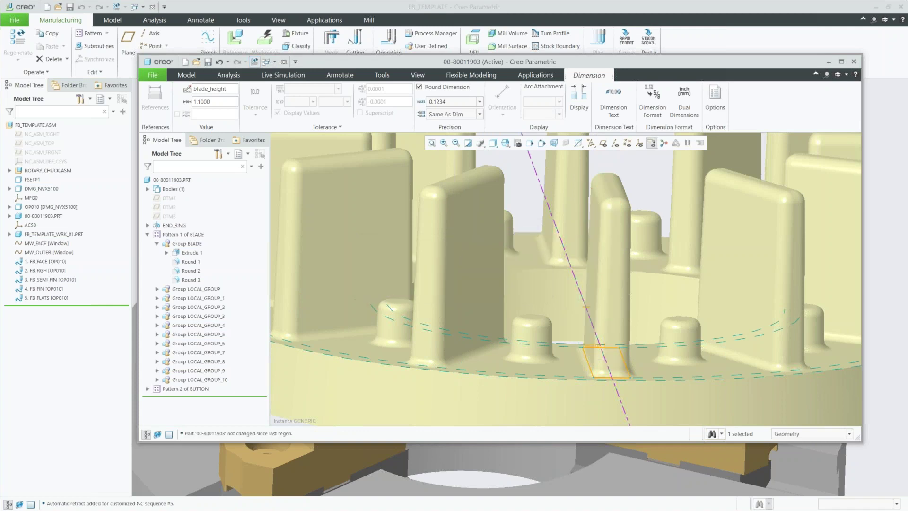
{"action": "key", "text": "ctrl+d"}
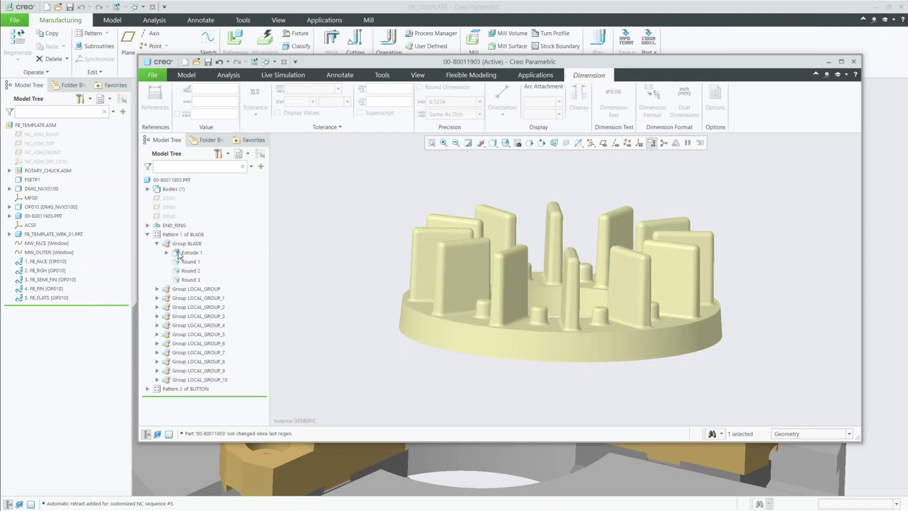
{"action": "left_click", "coordinate": [182, 234]}
Step: Change the blade pattern count from 12 to 9, regenerate, and view the part from above
{"action": "left_click", "coordinate": [183, 193]}
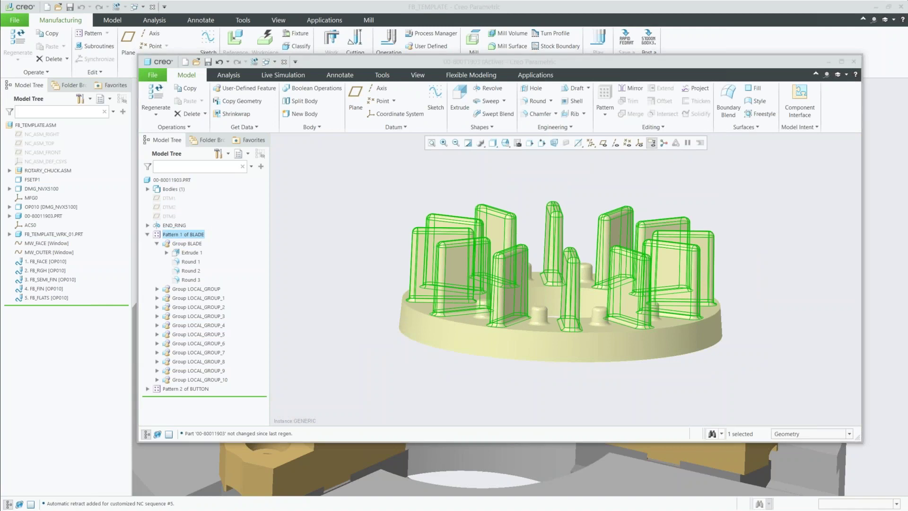
{"action": "double_click", "coordinate": [518, 257]}
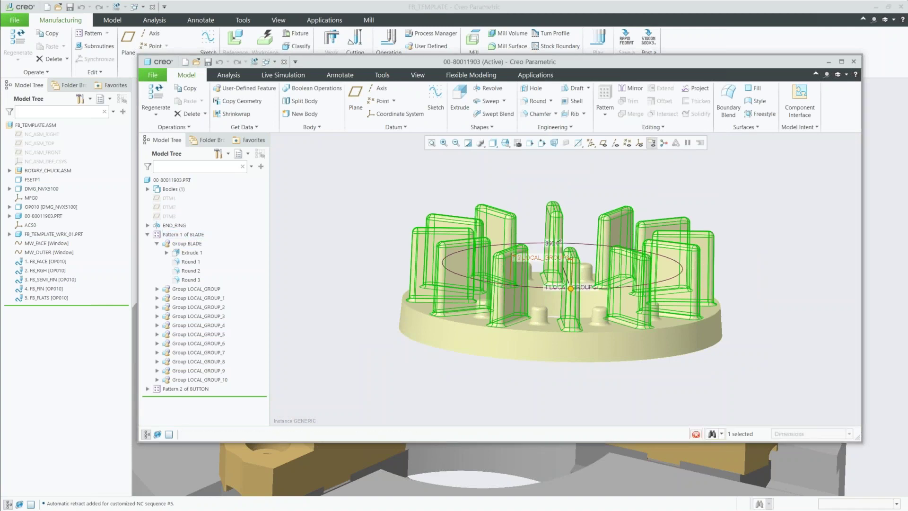
{"action": "type", "text": "9"}
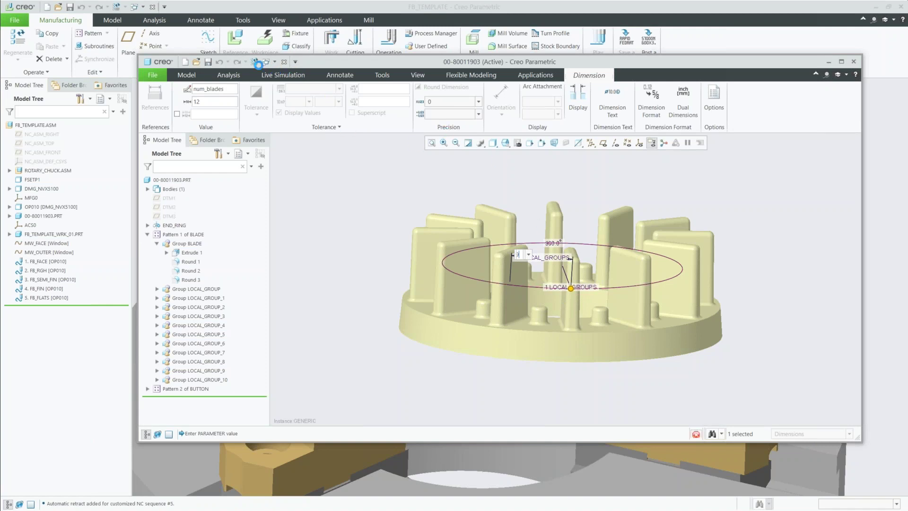
{"action": "left_click", "coordinate": [255, 62]}
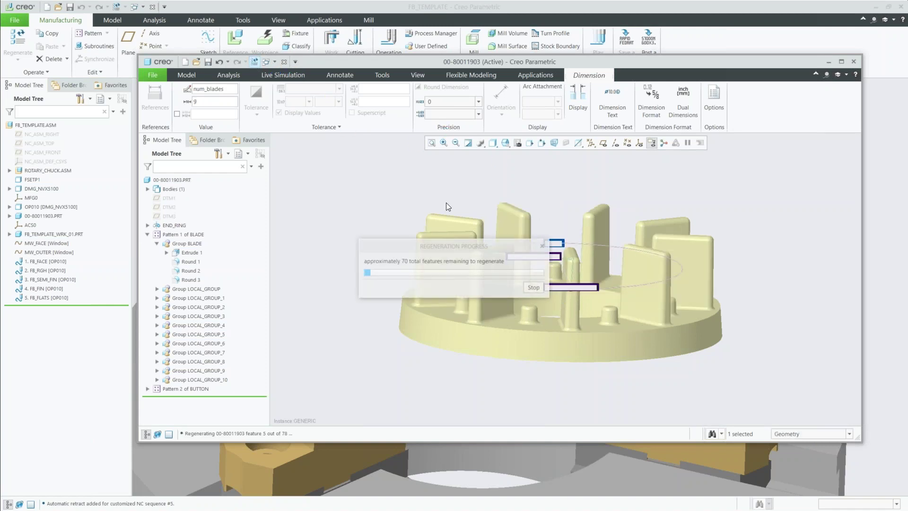
{"action": "left_click", "coordinate": [572, 260]}
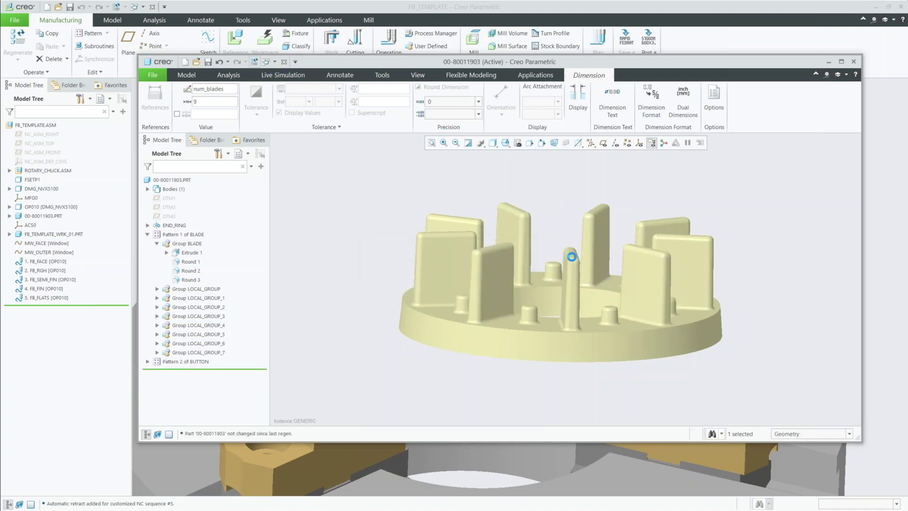
{"action": "middle_click_drag", "start_coordinate": [551, 232], "coordinate": [544, 281]}
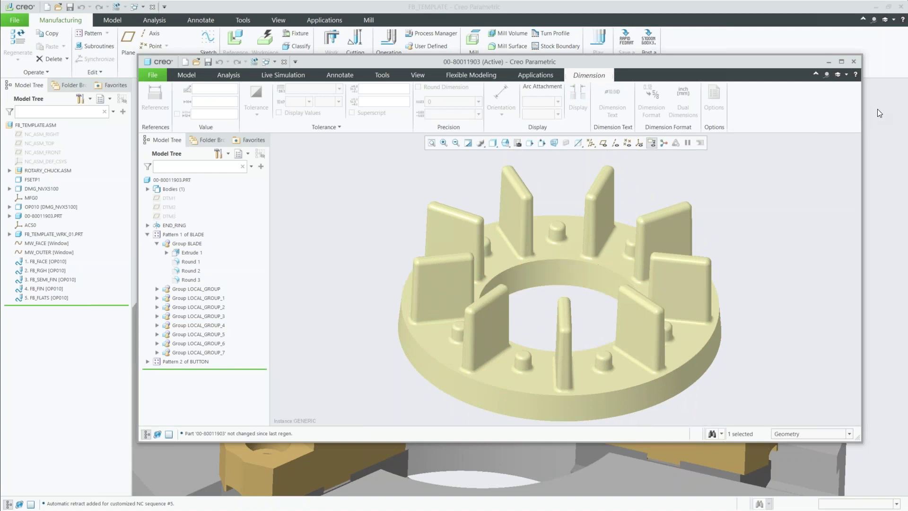
Step: Maximize the part window and switch to the FB_TEMPLATE.ASM manufacturing assembly
{"action": "left_click", "coordinate": [841, 62]}
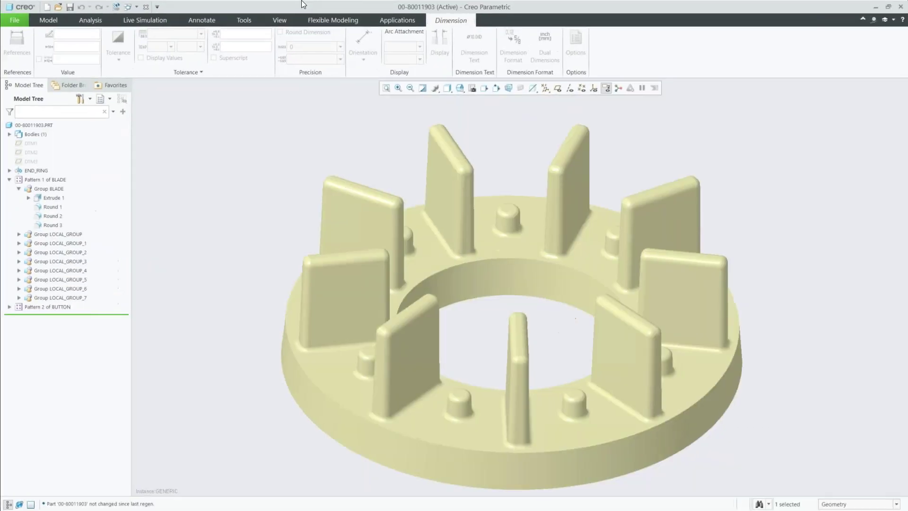
{"action": "left_click", "coordinate": [136, 7]}
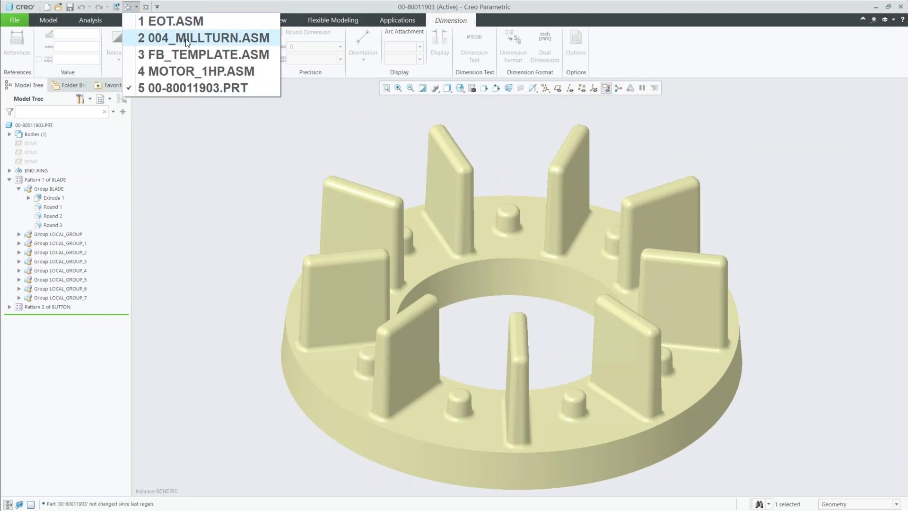
{"action": "left_click", "coordinate": [184, 54]}
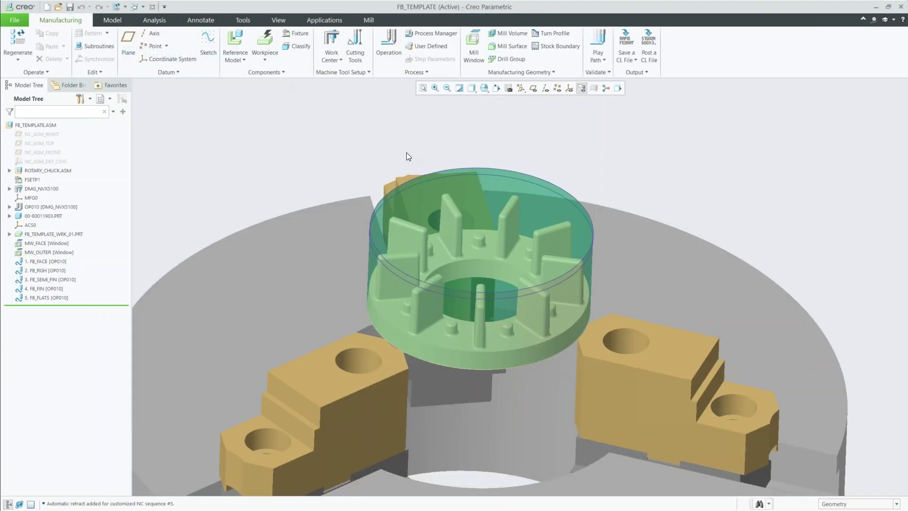
{"action": "mouse_move", "coordinate": [430, 265]}
{"action": "middle_mouse_down"}
{"action": "mouse_move", "coordinate": [502, 223]}
{"action": "mouse_move", "coordinate": [505, 193]}
{"action": "mouse_move", "coordinate": [499, 221]}
{"action": "middle_mouse_up"}
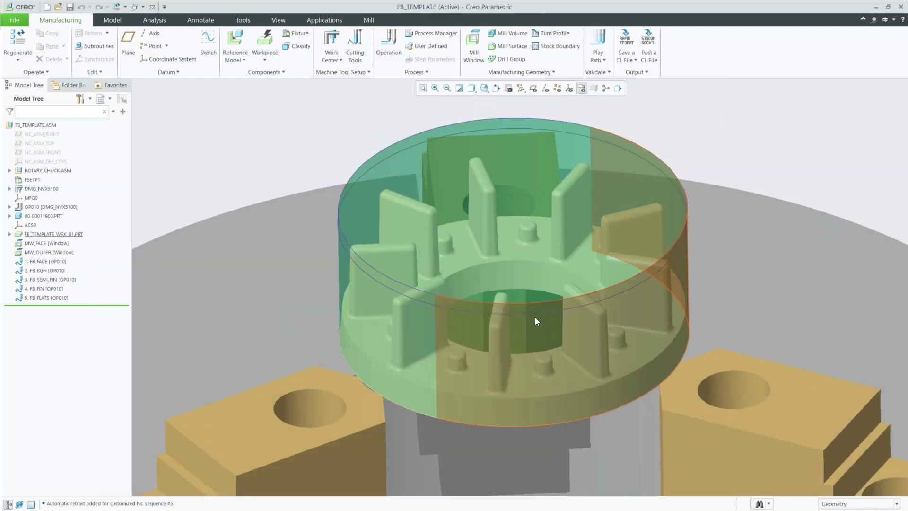
Step: Regenerate the assembly with the nine-blade impeller and select the FB_RGH sequence
{"action": "left_click", "coordinate": [13, 38]}
{"action": "left_click", "coordinate": [842, 220]}
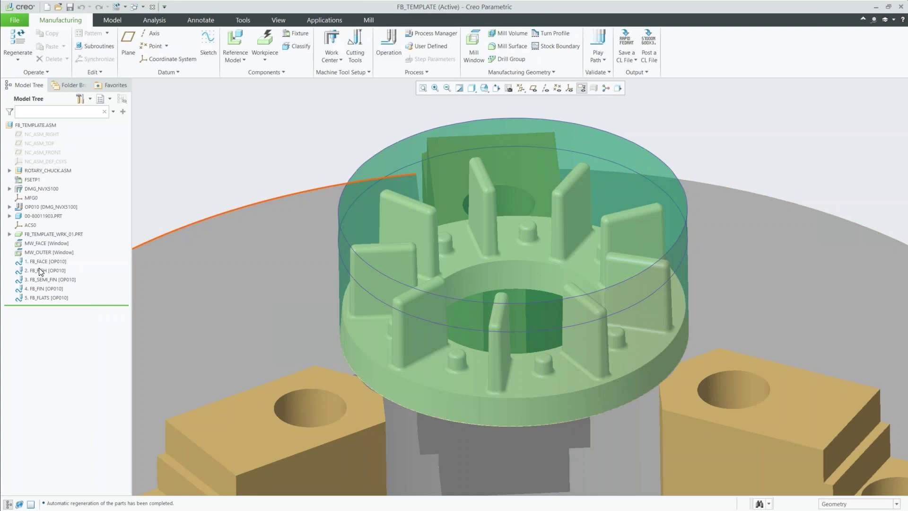
{"action": "left_click", "coordinate": [40, 269]}
{"action": "left_click", "coordinate": [46, 243]}
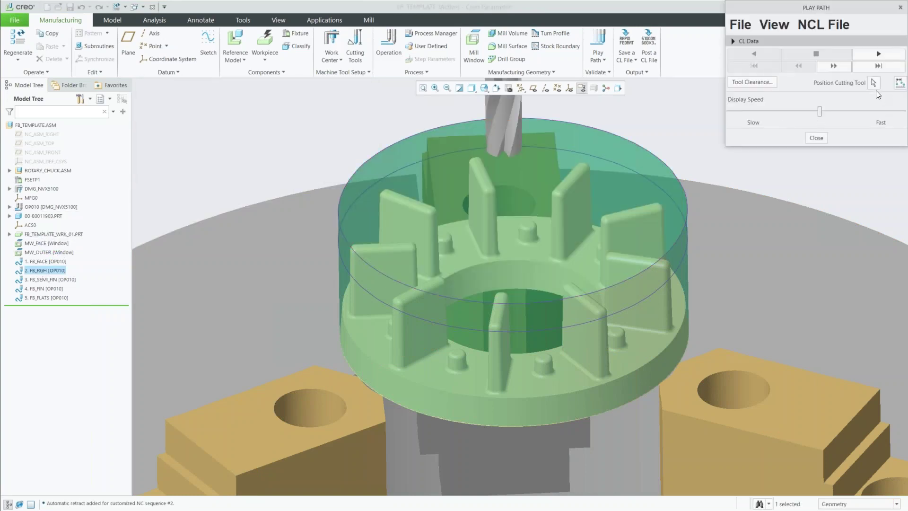
{"action": "left_click", "coordinate": [874, 83]}
{"action": "scroll", "coordinate": [538, 255], "scroll_direction": "up", "scroll_amount": 3}
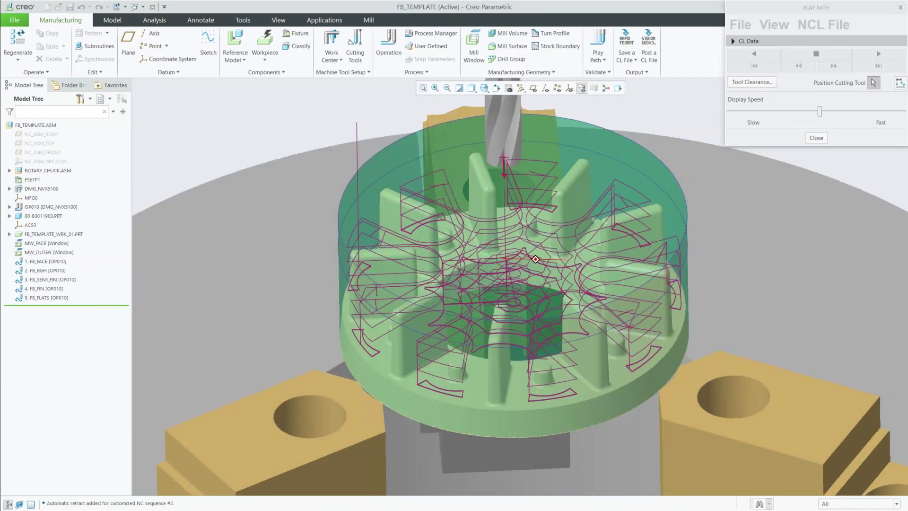
{"action": "middle_click_drag", "start_coordinate": [538, 285], "coordinate": [531, 252]}
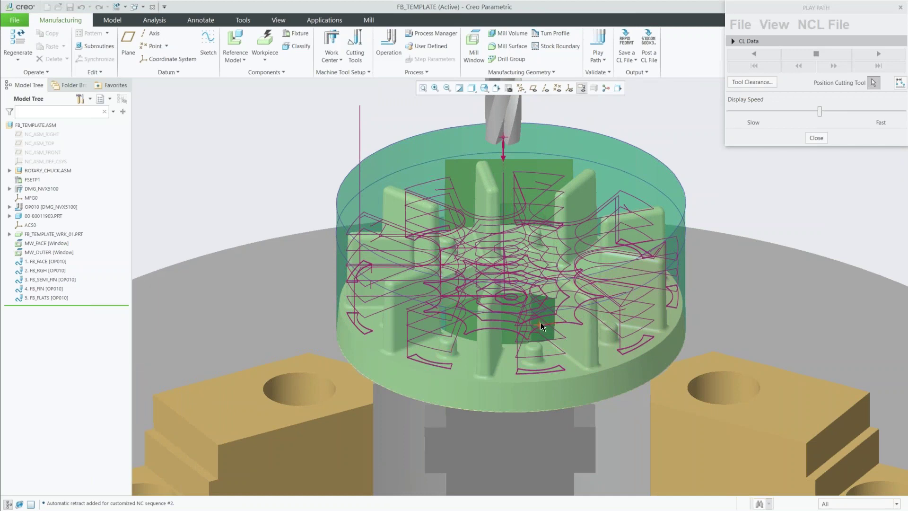
{"action": "left_click", "coordinate": [815, 138]}
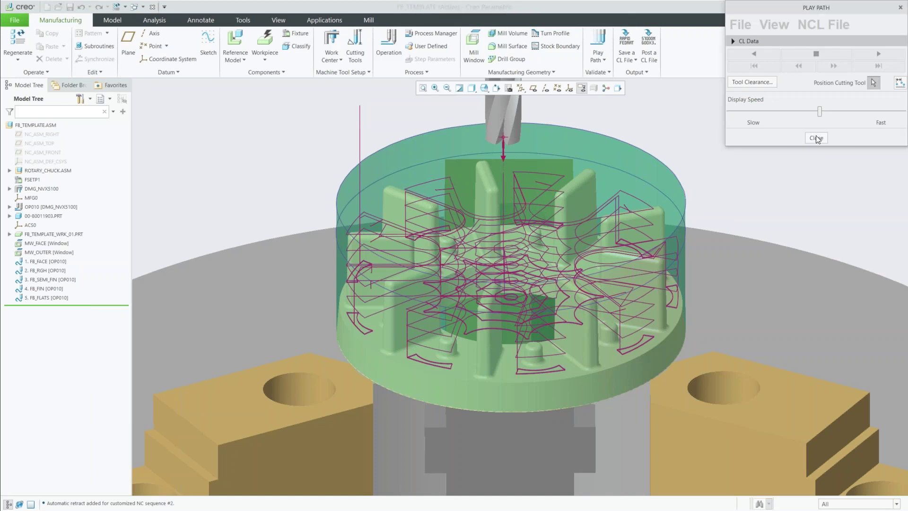
{"action": "left_click", "coordinate": [519, 204]}
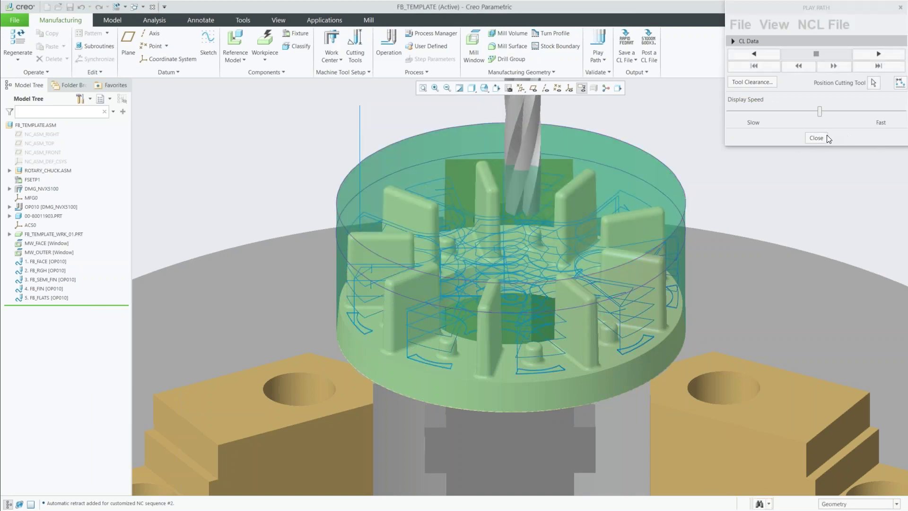
{"action": "left_click", "coordinate": [815, 138]}
{"action": "left_click", "coordinate": [816, 138]}
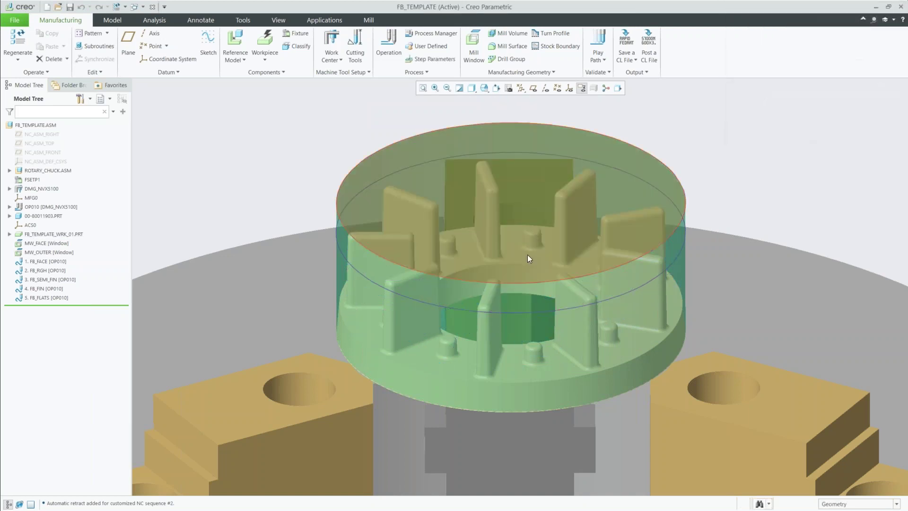
{"action": "scroll", "coordinate": [430, 254], "scroll_direction": "down", "scroll_amount": 1}
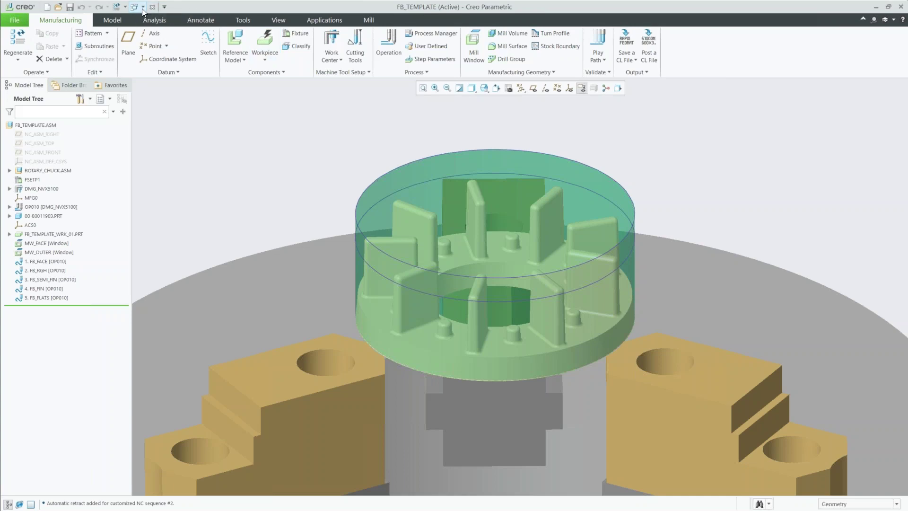
{"action": "left_click", "coordinate": [142, 9]}
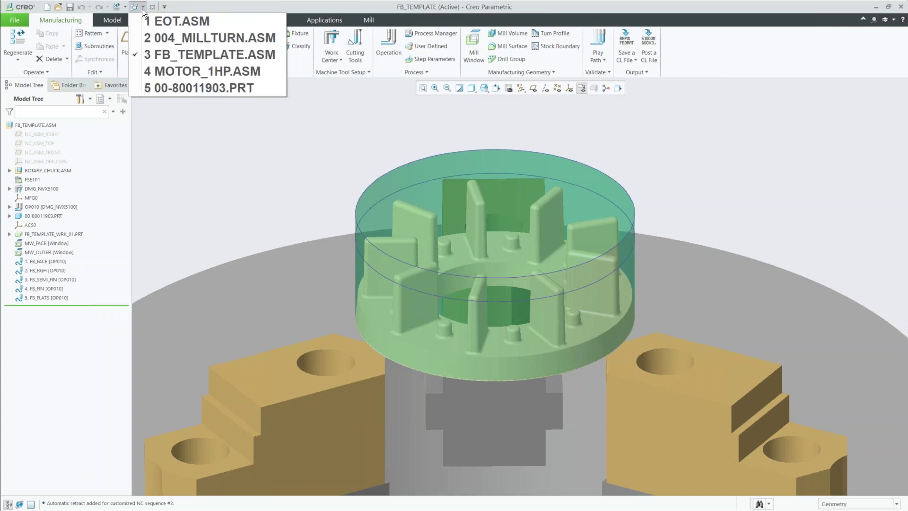
{"action": "left_click", "coordinate": [182, 87]}
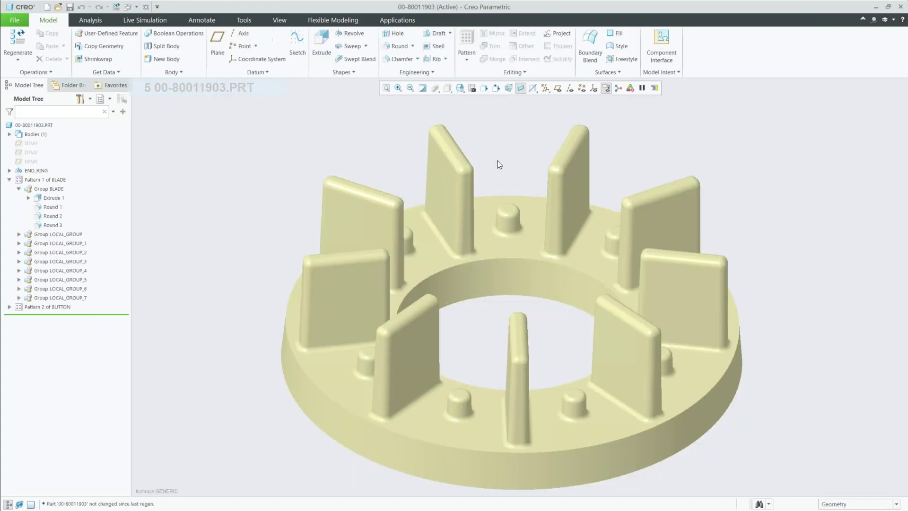
{"action": "left_click", "coordinate": [242, 18]}
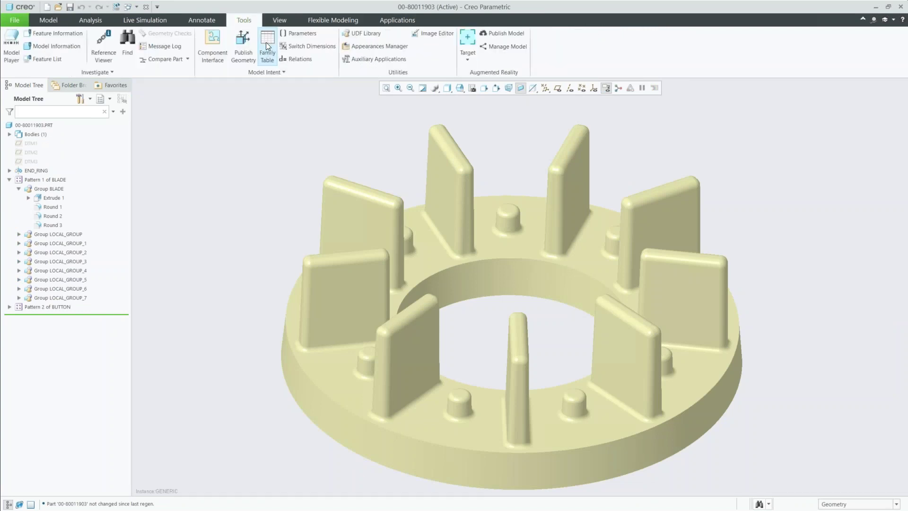
{"action": "left_click", "coordinate": [266, 45]}
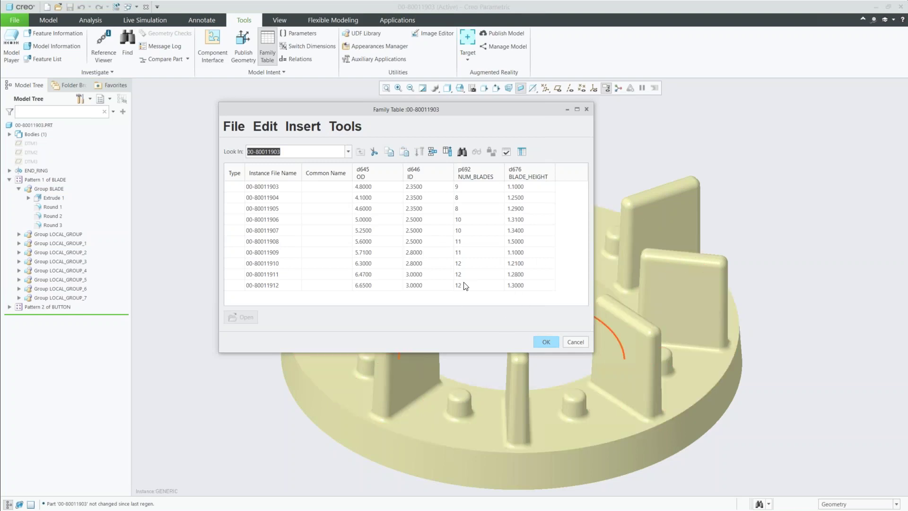
{"action": "left_click", "coordinate": [572, 341]}
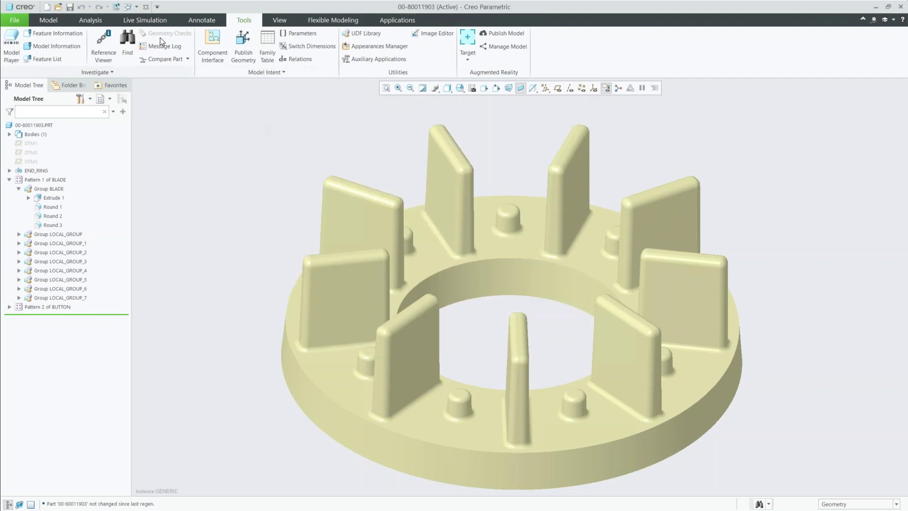
{"action": "left_click", "coordinate": [128, 7]}
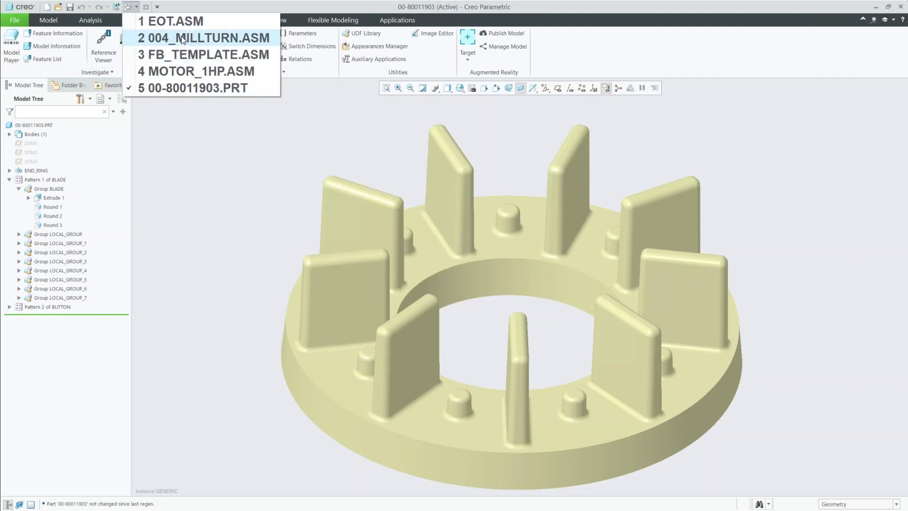
{"action": "left_click", "coordinate": [184, 53]}
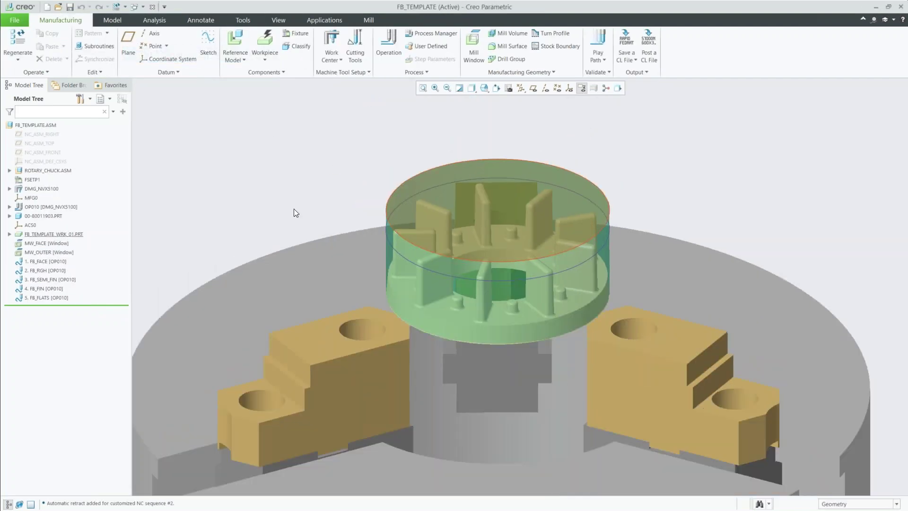
{"action": "left_click", "coordinate": [35, 217]}
{"action": "right_click", "coordinate": [35, 216]}
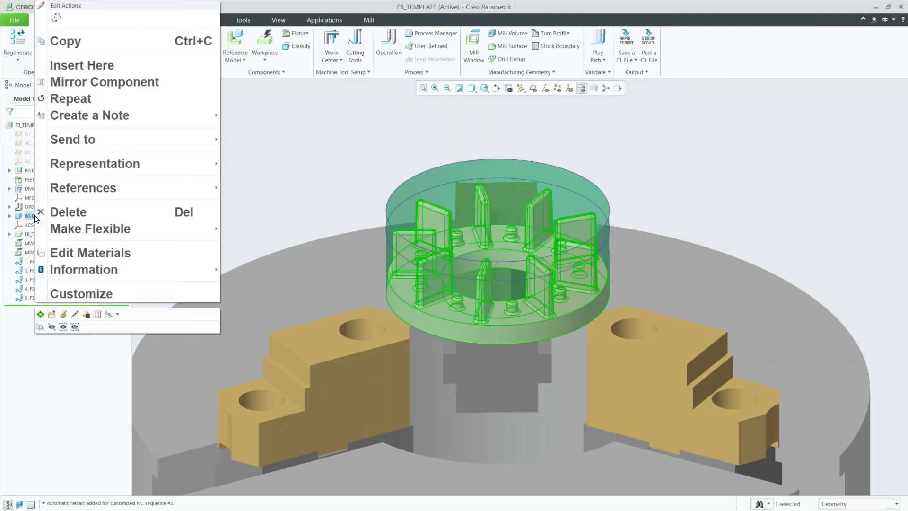
{"action": "left_click", "coordinate": [56, 19]}
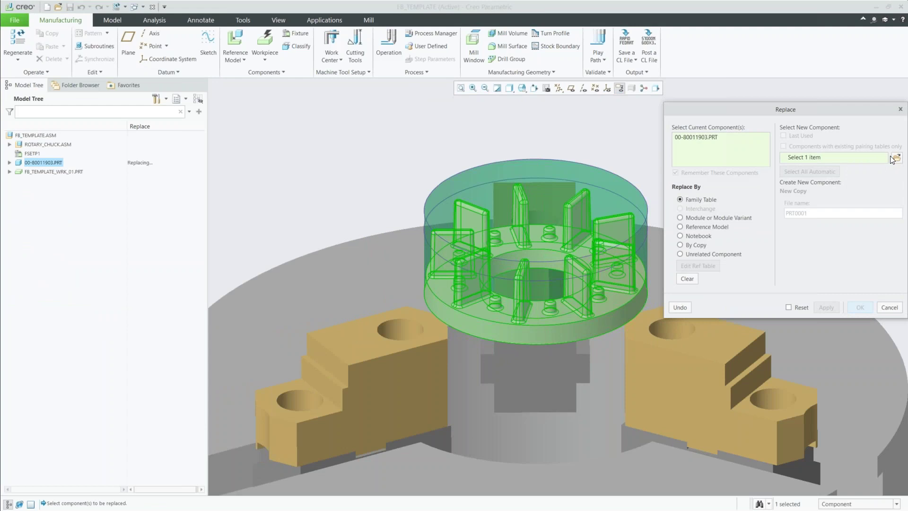
{"action": "left_click", "coordinate": [897, 159]}
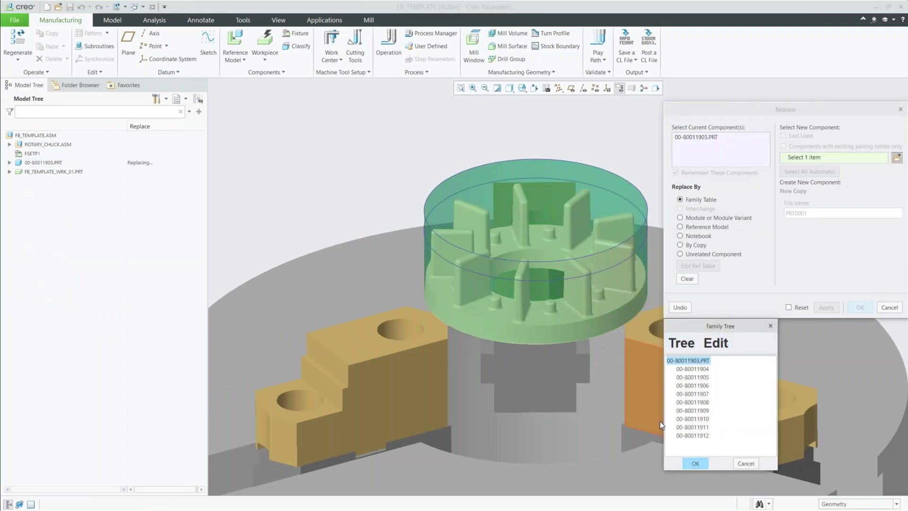
{"action": "left_click", "coordinate": [707, 419]}
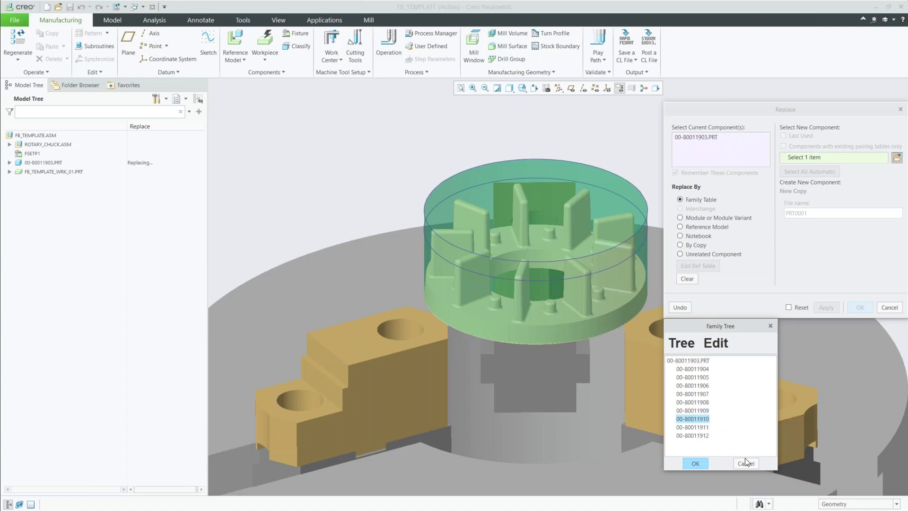
{"action": "left_click", "coordinate": [695, 463]}
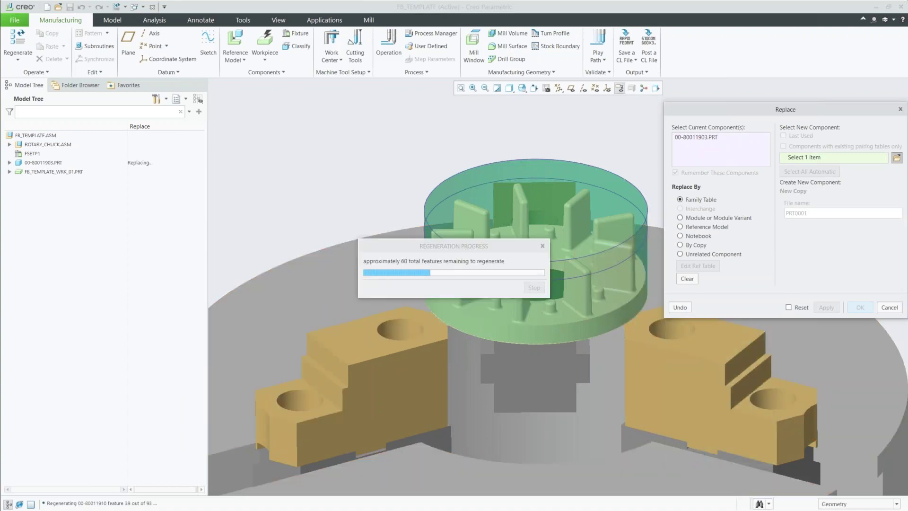
{"action": "left_click", "coordinate": [861, 308]}
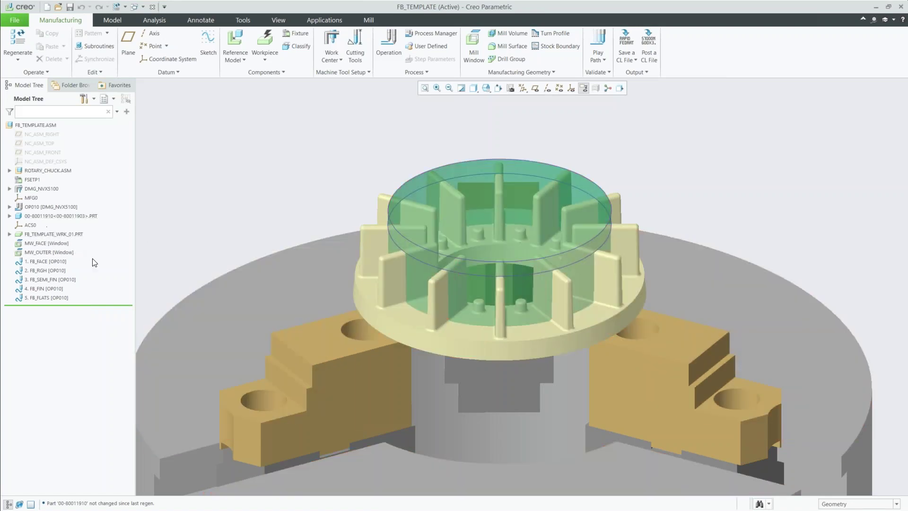
Step: Redefine the stock workpiece, lowering its top offset from 0.35 to 0.25
{"action": "left_click", "coordinate": [38, 234]}
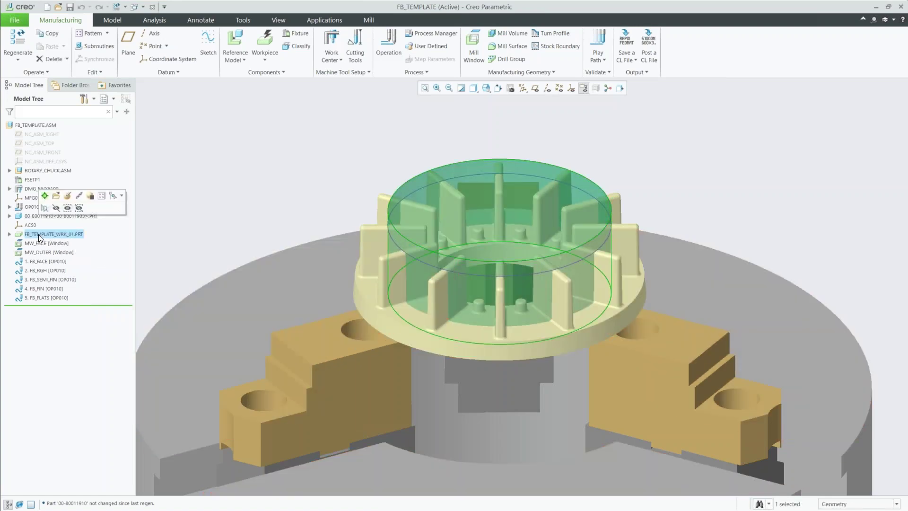
{"action": "left_click", "coordinate": [67, 195]}
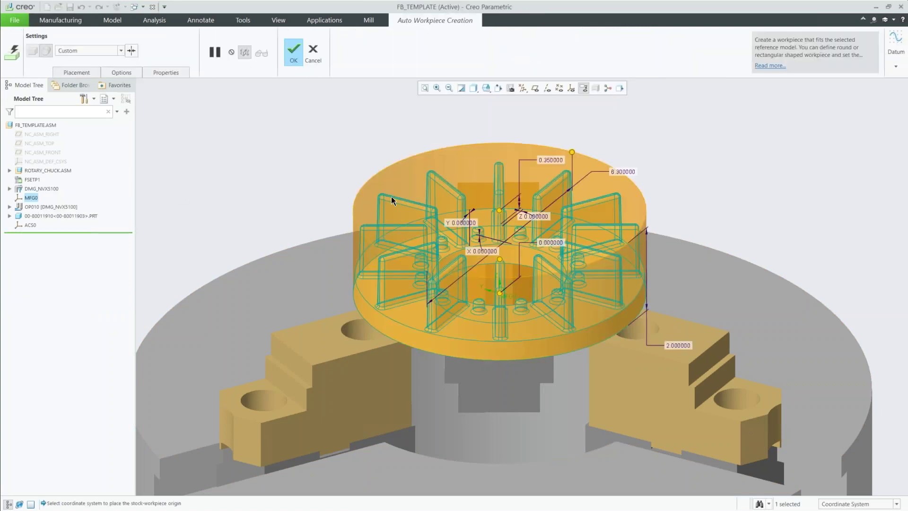
{"action": "middle_click_drag", "start_coordinate": [506, 182], "coordinate": [505, 207]}
{"action": "left_click_drag", "start_coordinate": [501, 206], "coordinate": [501, 213]}
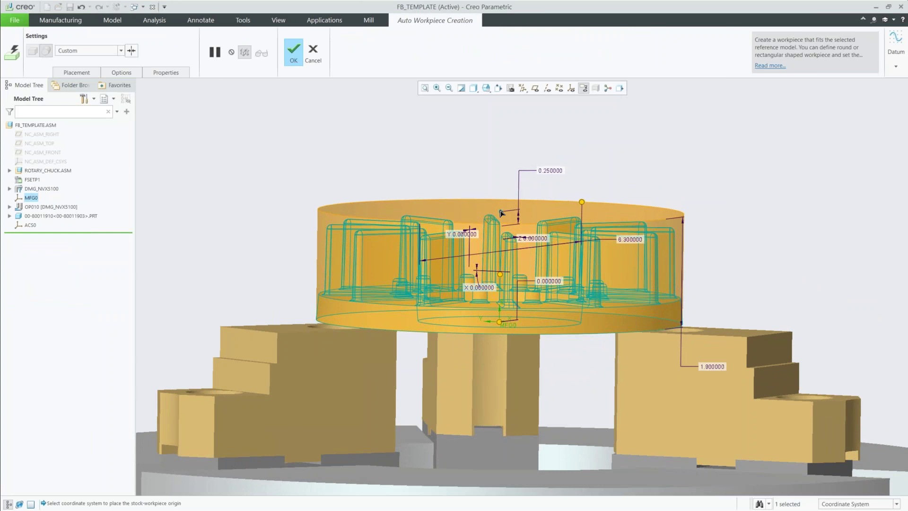
{"action": "middle_click_drag", "start_coordinate": [502, 244], "coordinate": [344, 95]}
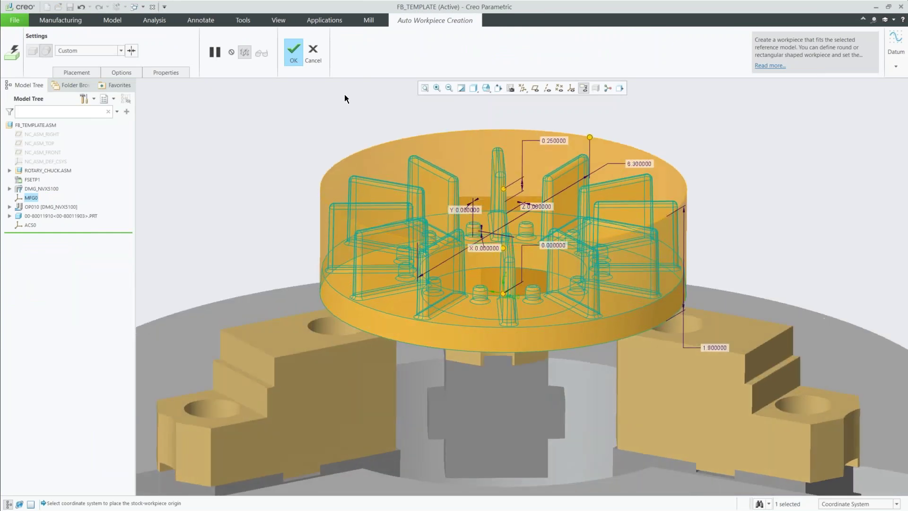
{"action": "left_click", "coordinate": [290, 45]}
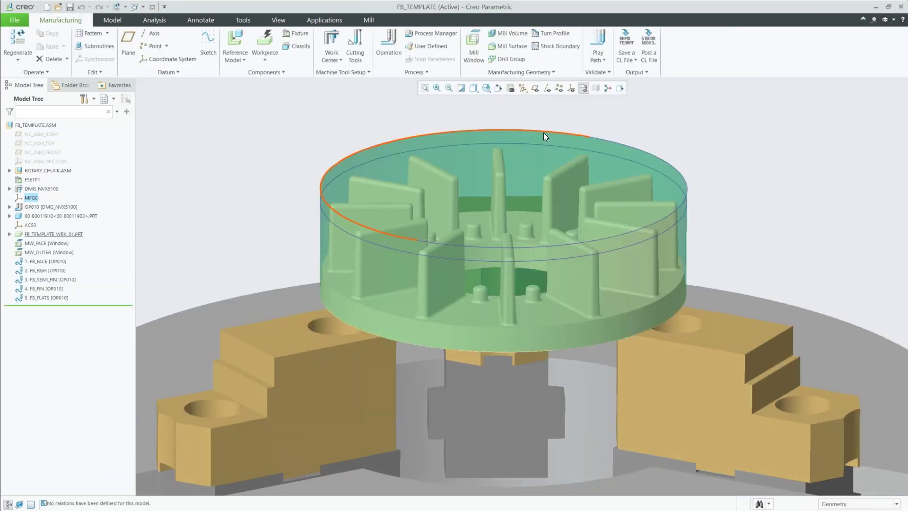
{"action": "left_click", "coordinate": [41, 271]}
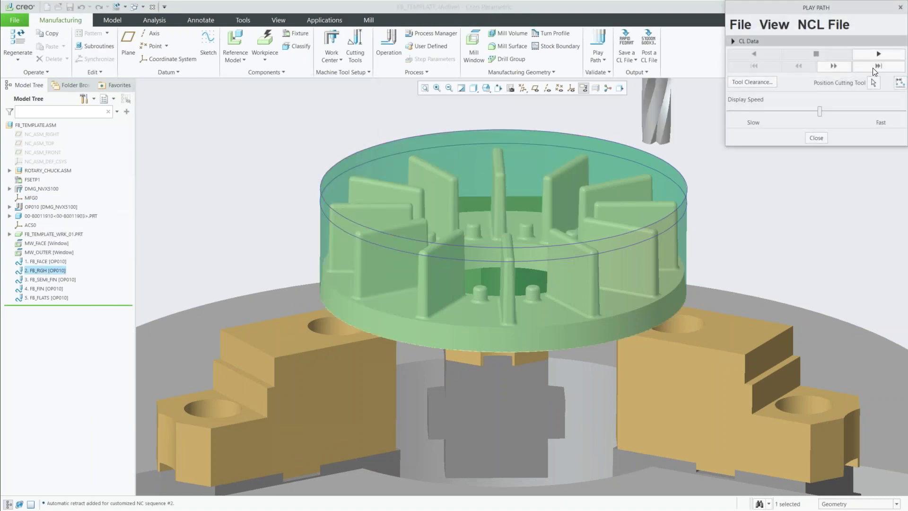
{"action": "left_click", "coordinate": [874, 56]}
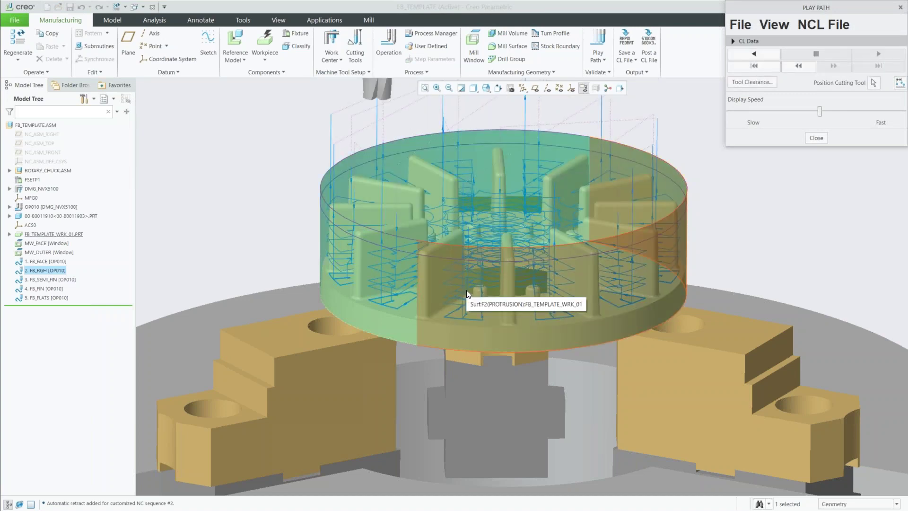
{"action": "mouse_move", "coordinate": [475, 294]}
{"action": "middle_mouse_down"}
{"action": "mouse_move", "coordinate": [415, 382]}
{"action": "mouse_move", "coordinate": [534, 192]}
{"action": "middle_mouse_up"}
{"action": "scroll", "coordinate": [535, 191], "scroll_direction": "up", "scroll_amount": 2}
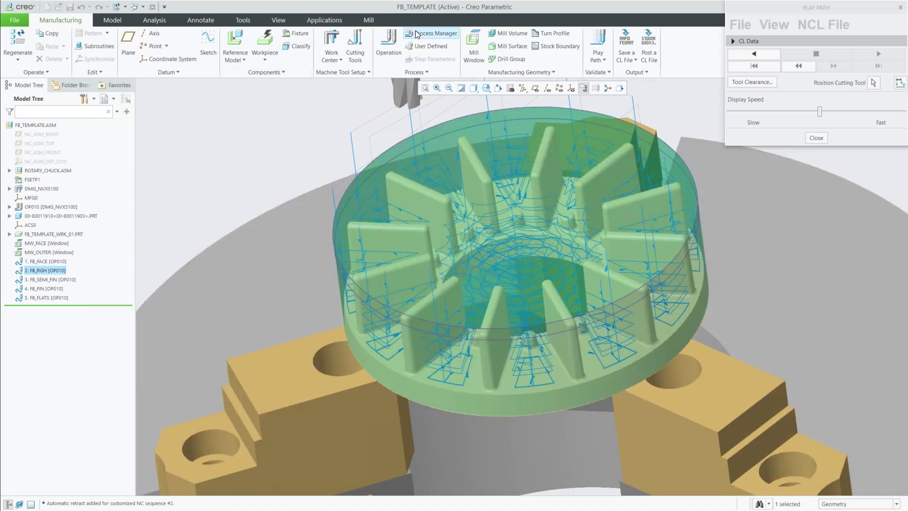
{"action": "left_click", "coordinate": [816, 138]}
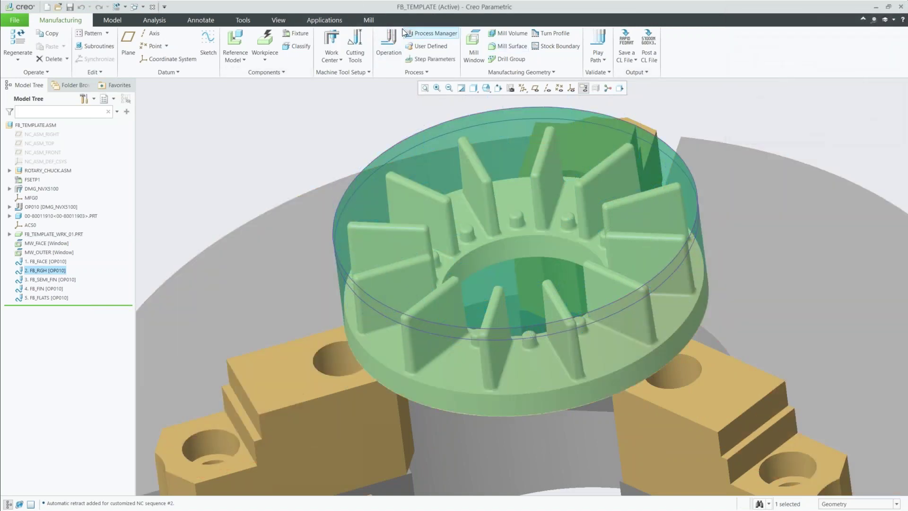
Step: Select the 5. FB_FLATS milling sequence, review the extra milling sequence types, then list open windows
{"action": "left_click", "coordinate": [368, 20]}
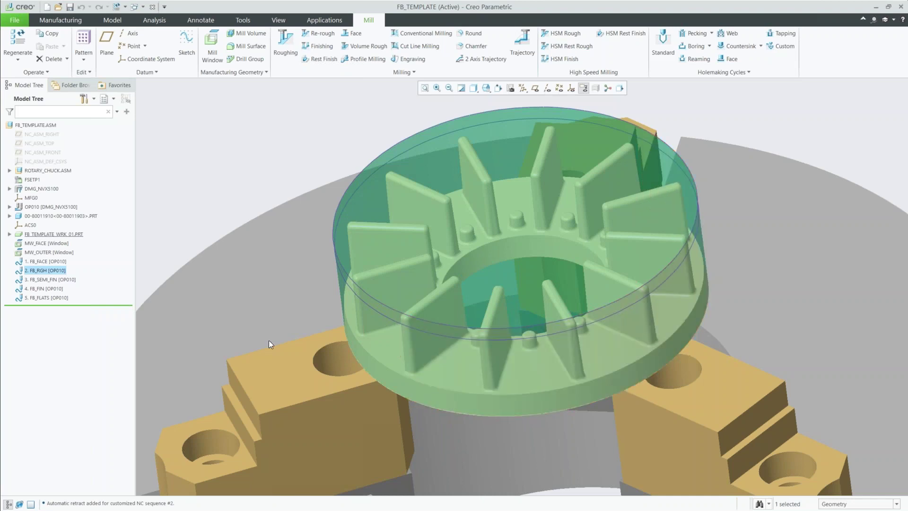
{"action": "left_click", "coordinate": [40, 298]}
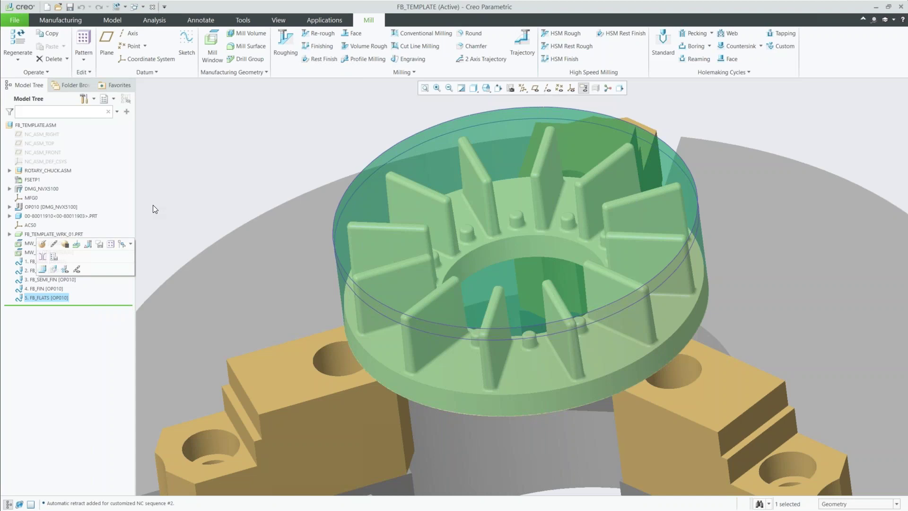
{"action": "scroll", "coordinate": [387, 314], "scroll_direction": "up", "scroll_amount": 3}
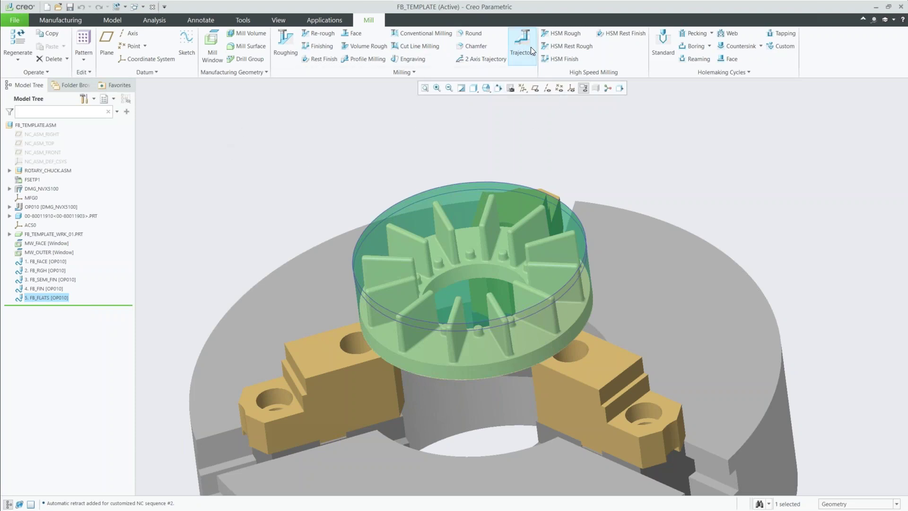
{"action": "left_click", "coordinate": [409, 72]}
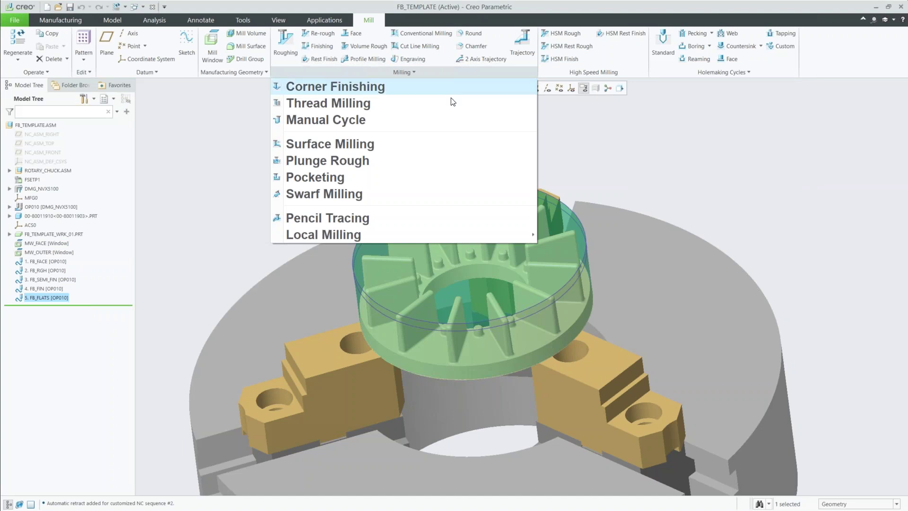
{"action": "left_click", "coordinate": [594, 106]}
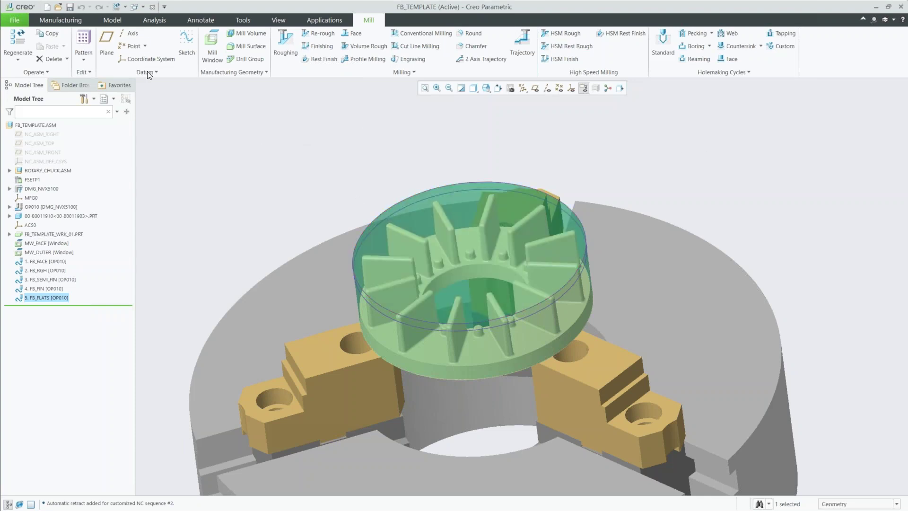
{"action": "left_click", "coordinate": [143, 8]}
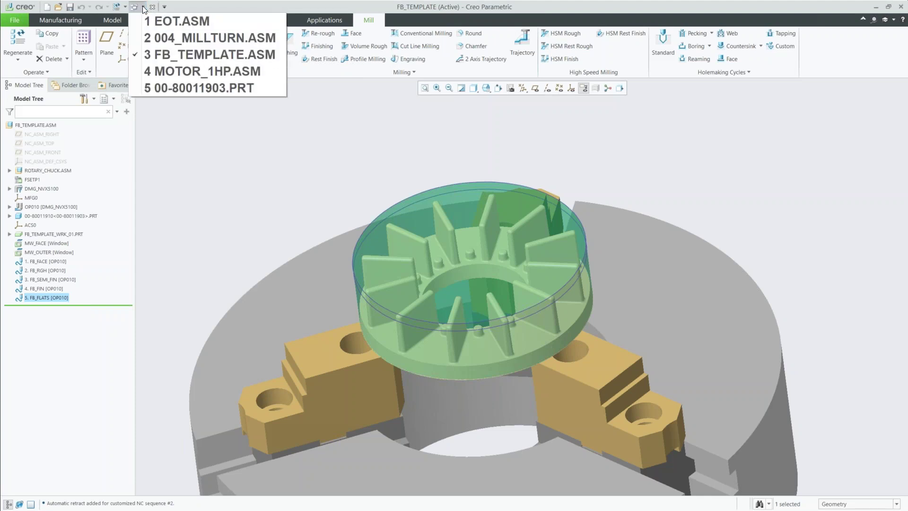
Step: Switch to 004_MILLTURN.ASM and delete its Build Operation feature
{"action": "left_click", "coordinate": [186, 38]}
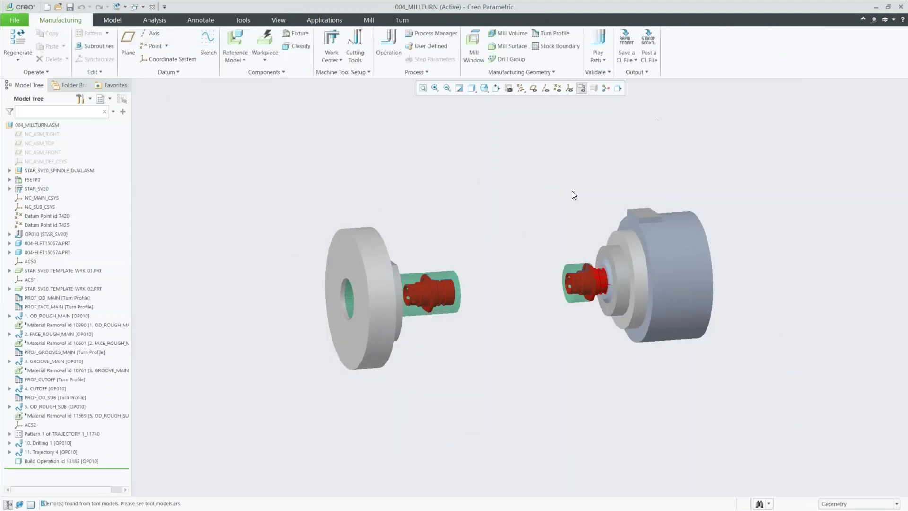
{"action": "left_click", "coordinate": [43, 462]}
{"action": "right_click", "coordinate": [42, 462]}
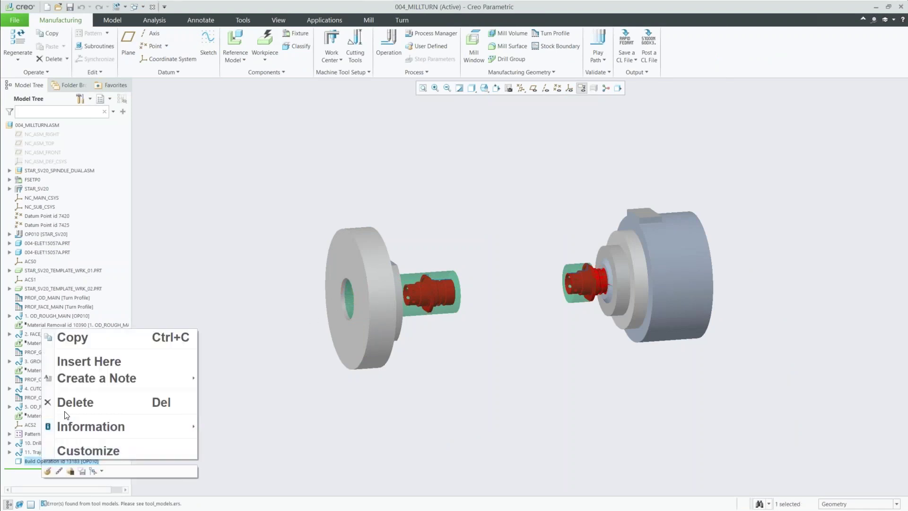
{"action": "left_click", "coordinate": [75, 399]}
{"action": "left_click", "coordinate": [431, 273]}
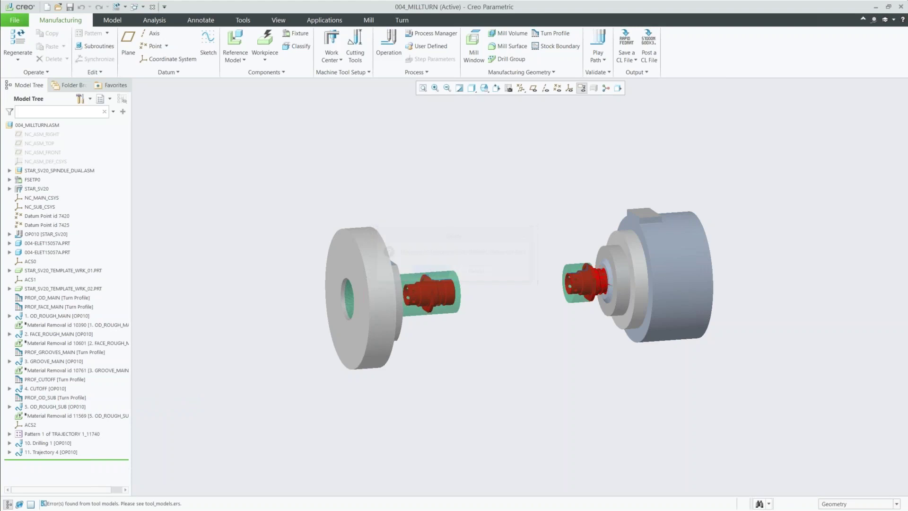
{"action": "mouse_move", "coordinate": [458, 282]}
{"action": "middle_mouse_down"}
{"action": "mouse_move", "coordinate": [400, 272]}
{"action": "mouse_move", "coordinate": [444, 277]}
{"action": "middle_mouse_up"}
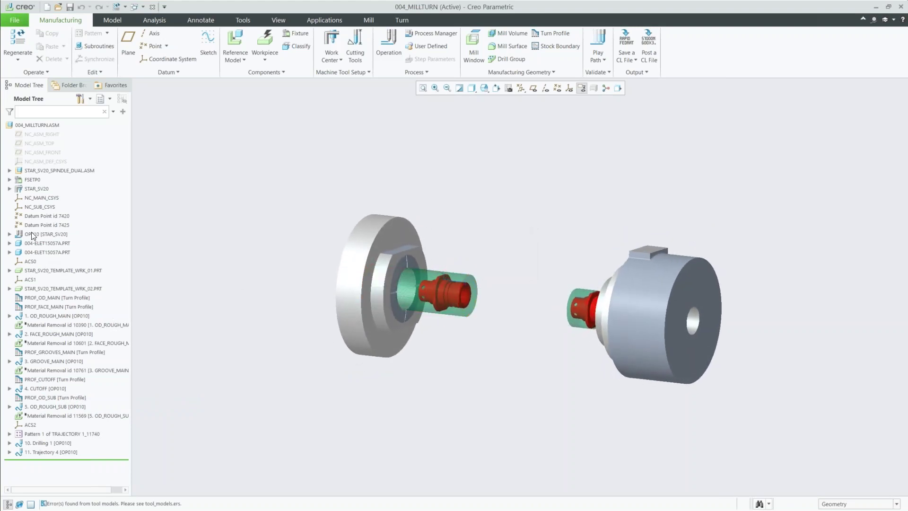
Step: Edit the definition of the STAR_SV20 work center and check its milling axes options
{"action": "left_click", "coordinate": [35, 188]}
{"action": "left_click", "coordinate": [41, 148]}
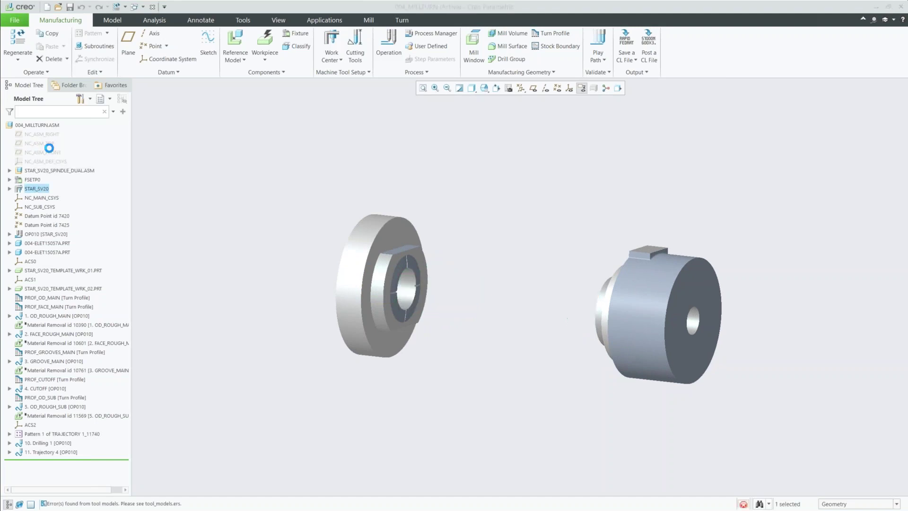
{"action": "left_click_drag", "start_coordinate": [753, 142], "coordinate": [773, 141]}
{"action": "left_click", "coordinate": [781, 179]}
Step: Keep STAR_SV20 at 5-axis milling with two heads, review its Tools tab, and accept it
{"action": "left_click", "coordinate": [780, 178]}
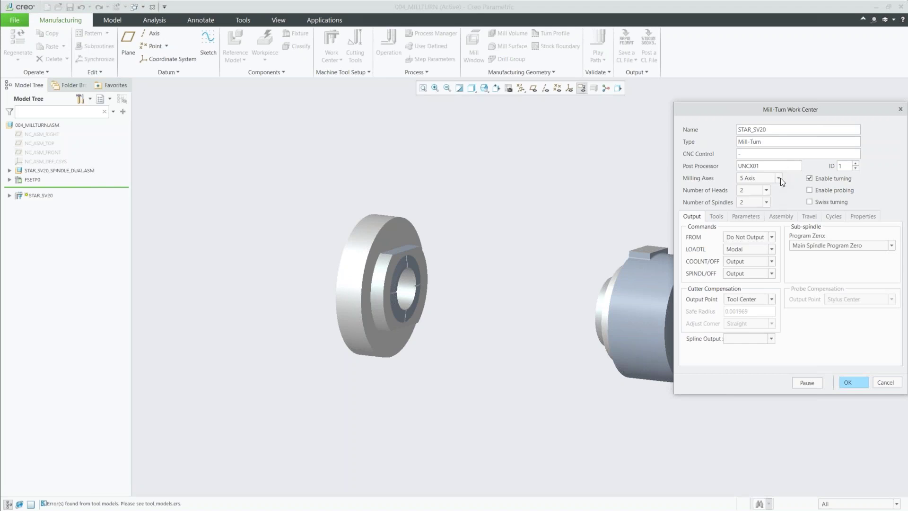
{"action": "left_click", "coordinate": [768, 189]}
{"action": "left_click", "coordinate": [768, 189]}
{"action": "left_click", "coordinate": [768, 189]}
{"action": "left_click", "coordinate": [768, 189]}
{"action": "left_click", "coordinate": [716, 216]}
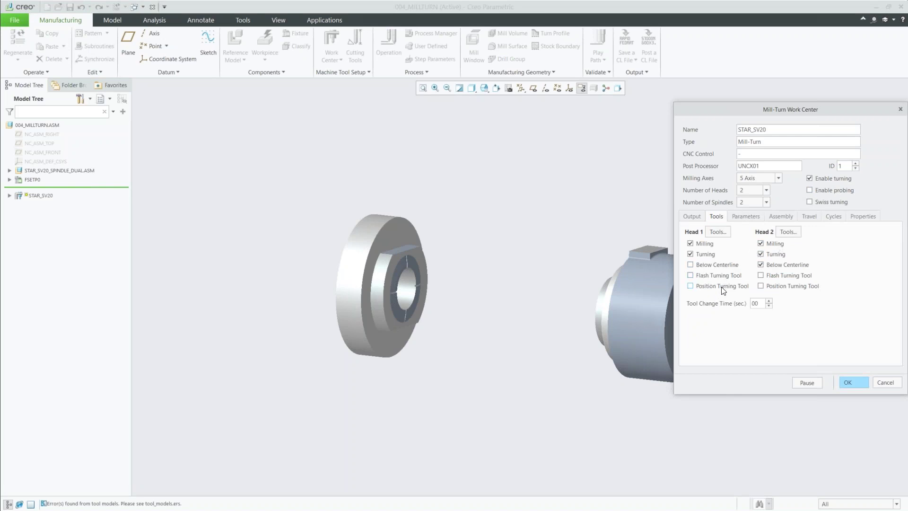
{"action": "left_click", "coordinate": [849, 382]}
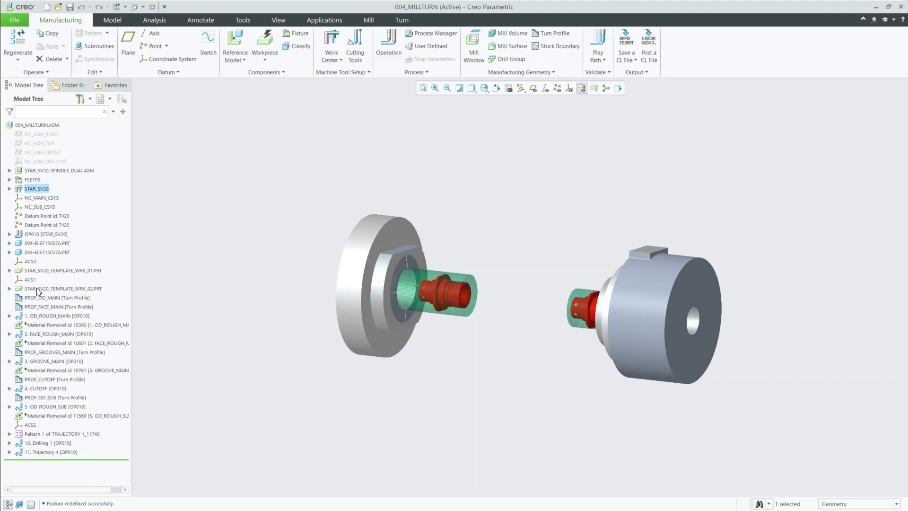
{"action": "left_click", "coordinate": [29, 236]}
Step: Play OP010's mill-turn toolpath at a slower playback speed
{"action": "left_click", "coordinate": [35, 206]}
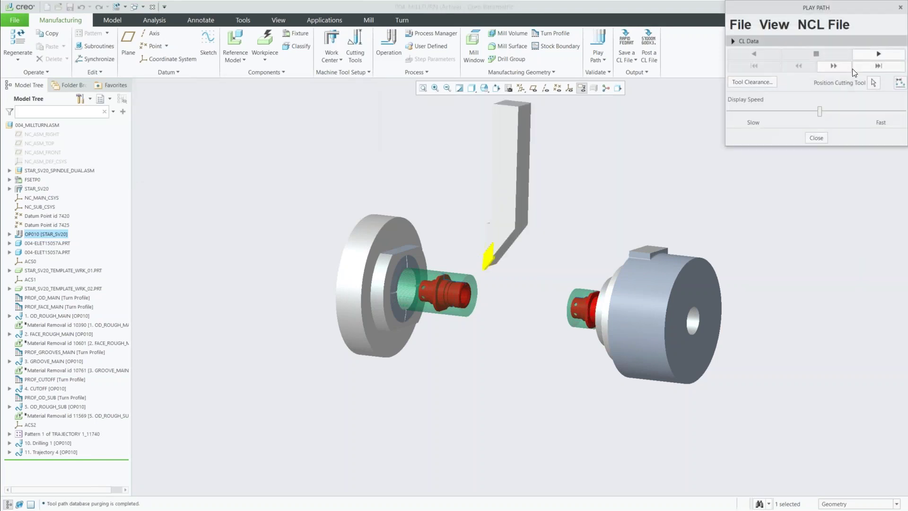
{"action": "left_click", "coordinate": [879, 54]}
{"action": "left_click_drag", "start_coordinate": [820, 111], "coordinate": [759, 111]}
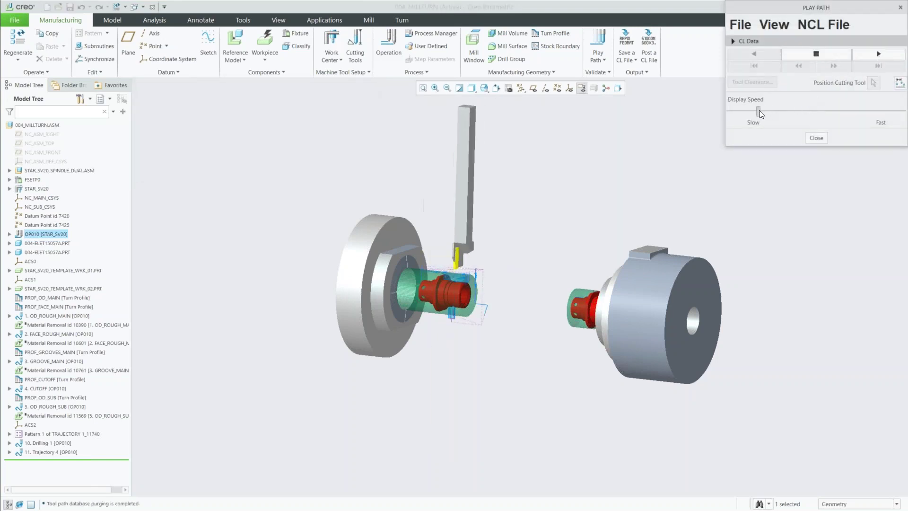
{"action": "scroll", "coordinate": [516, 285], "scroll_direction": "down", "scroll_amount": 5}
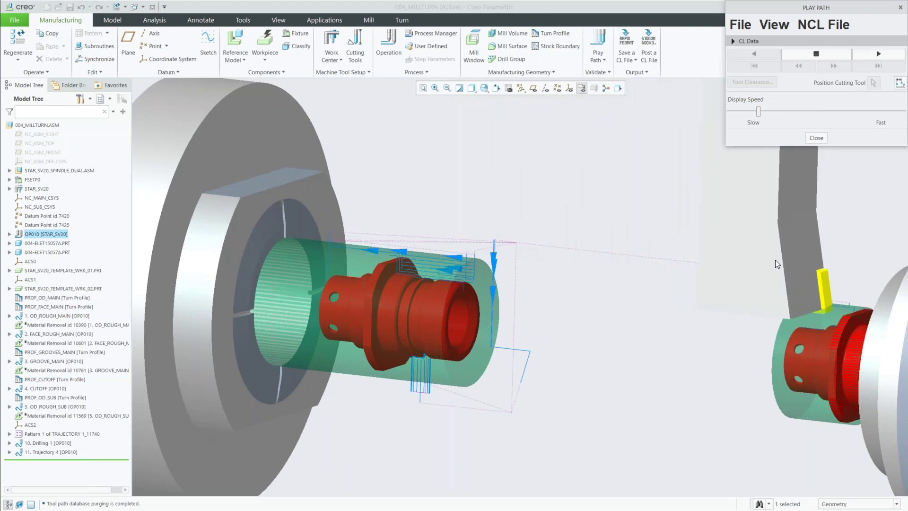
{"action": "scroll", "coordinate": [623, 311], "scroll_direction": "up", "scroll_amount": 2}
{"action": "scroll", "coordinate": [623, 311], "scroll_direction": "up", "scroll_amount": 2}
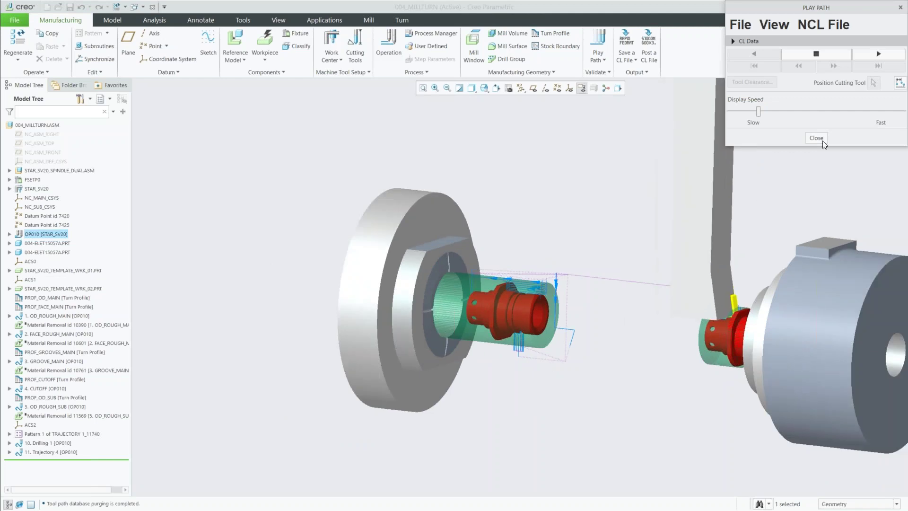
Step: Place the cutting tool on a path point, resume playback, then stop and close it
{"action": "left_click", "coordinate": [873, 85]}
{"action": "left_click", "coordinate": [521, 344]}
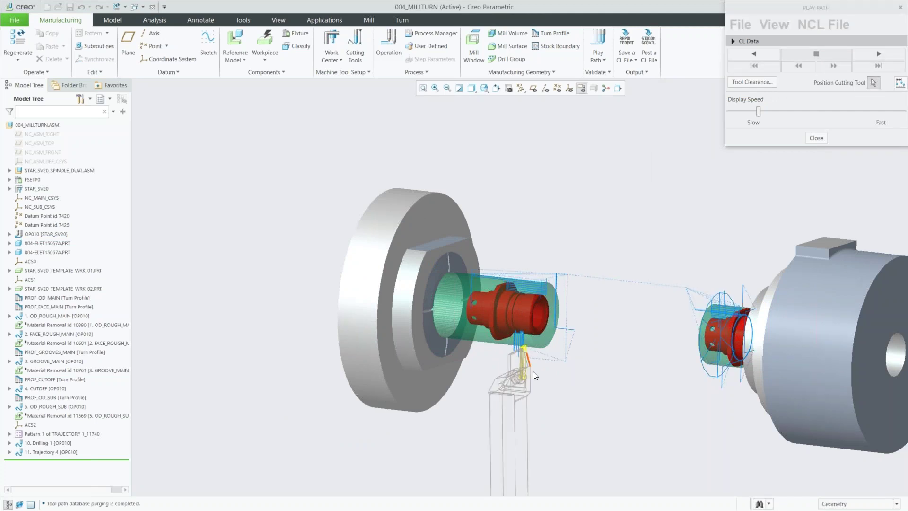
{"action": "scroll", "coordinate": [533, 371], "scroll_direction": "up", "scroll_amount": 5}
{"action": "middle_click_drag", "start_coordinate": [537, 294], "coordinate": [540, 283]}
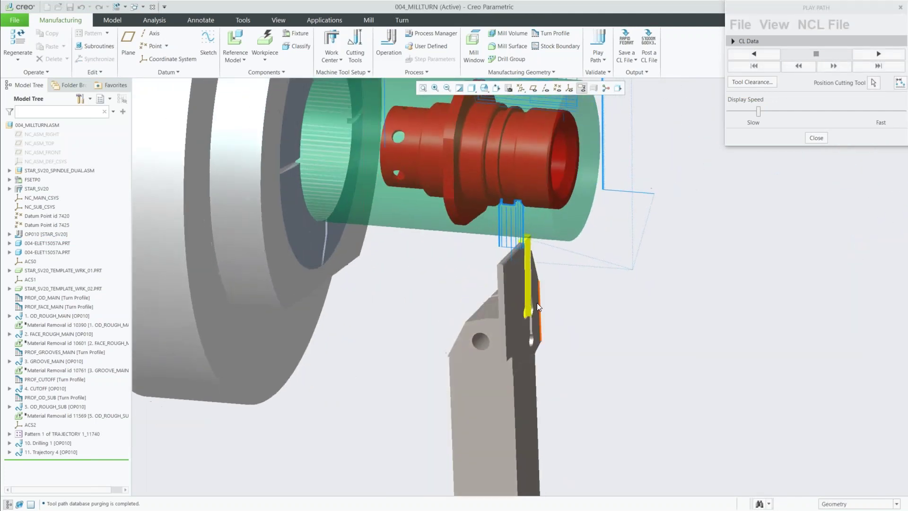
{"action": "scroll", "coordinate": [453, 335], "scroll_direction": "down", "scroll_amount": 5}
{"action": "left_click", "coordinate": [878, 55]}
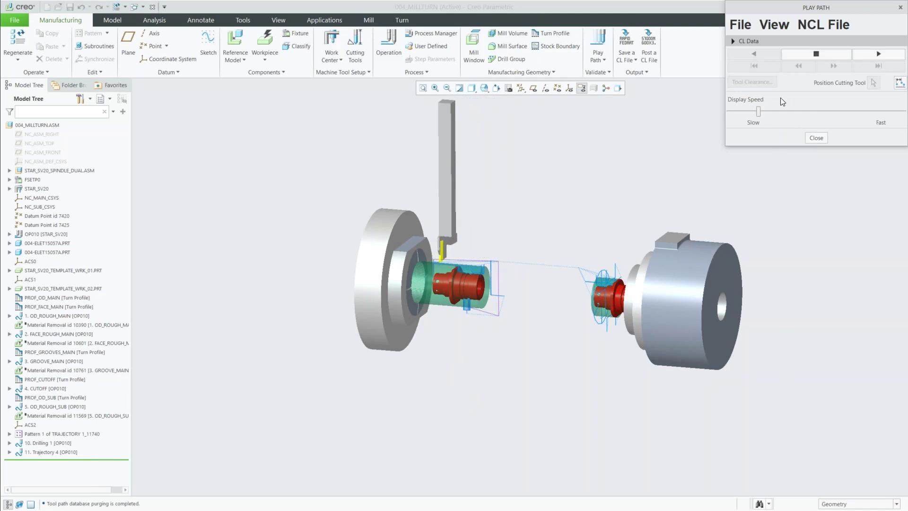
{"action": "left_click", "coordinate": [802, 56]}
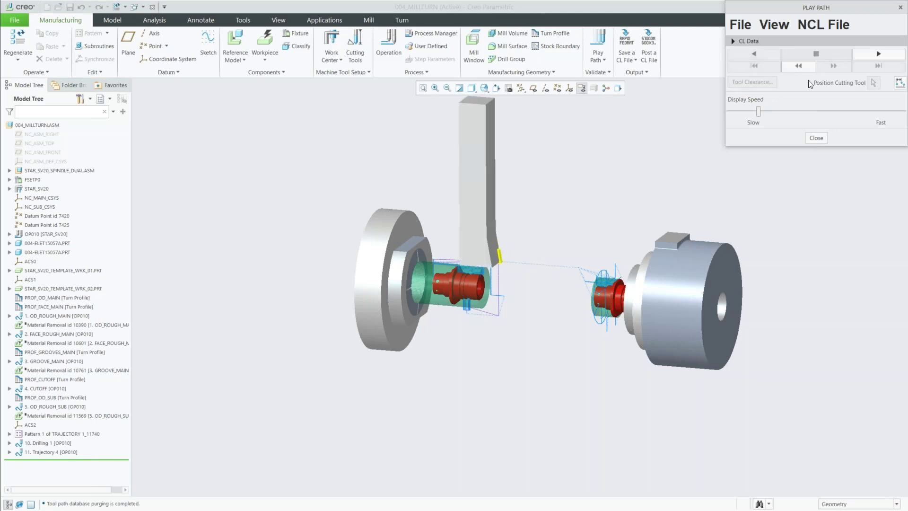
{"action": "left_click", "coordinate": [816, 137]}
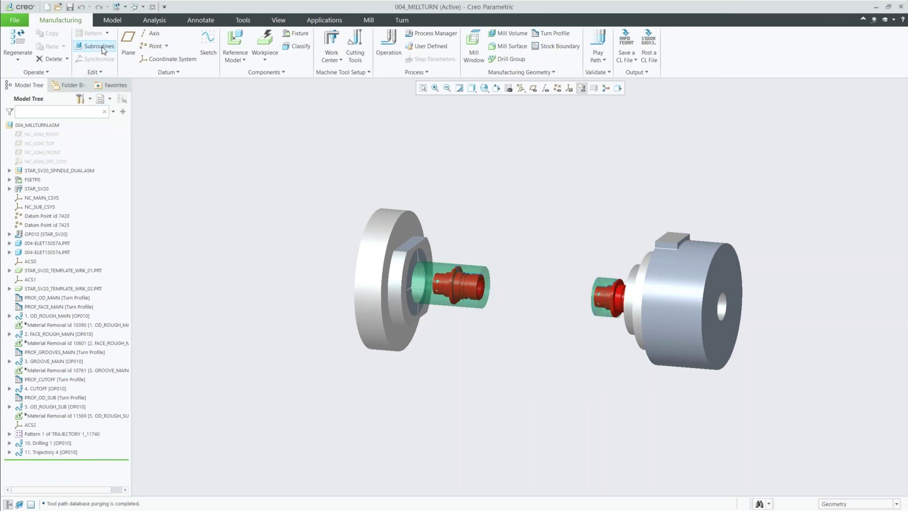
{"action": "left_click", "coordinate": [34, 235]}
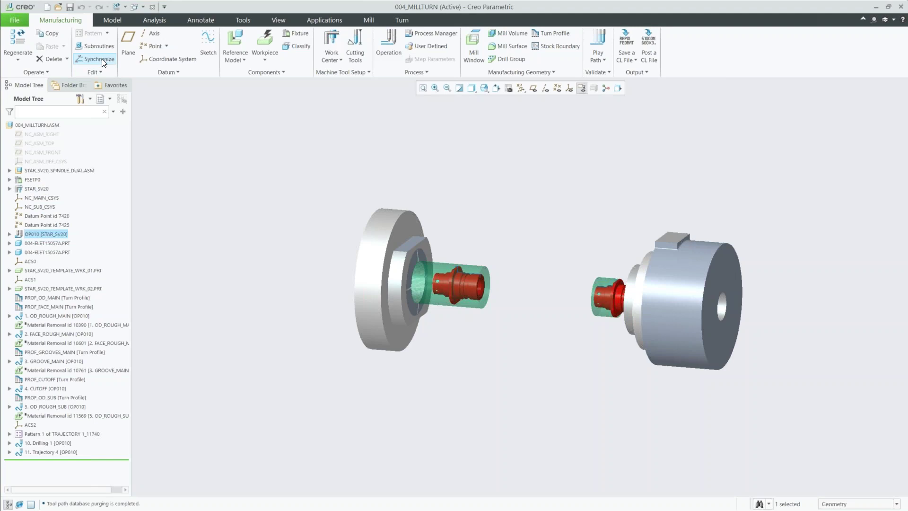
Step: Synchronize OP010 across Head 1 (13.7869 min) and Head 2 (4.8614 min) and accept
{"action": "left_click", "coordinate": [101, 58]}
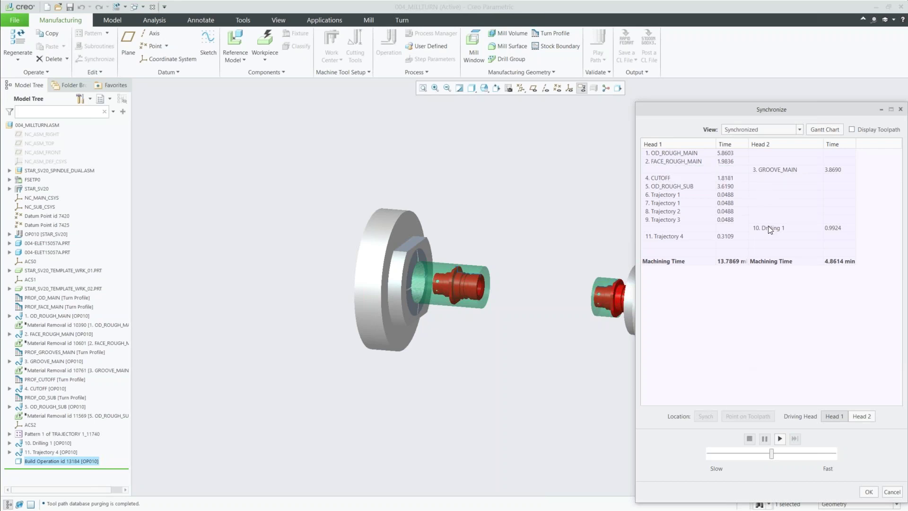
{"action": "left_click", "coordinate": [869, 493]}
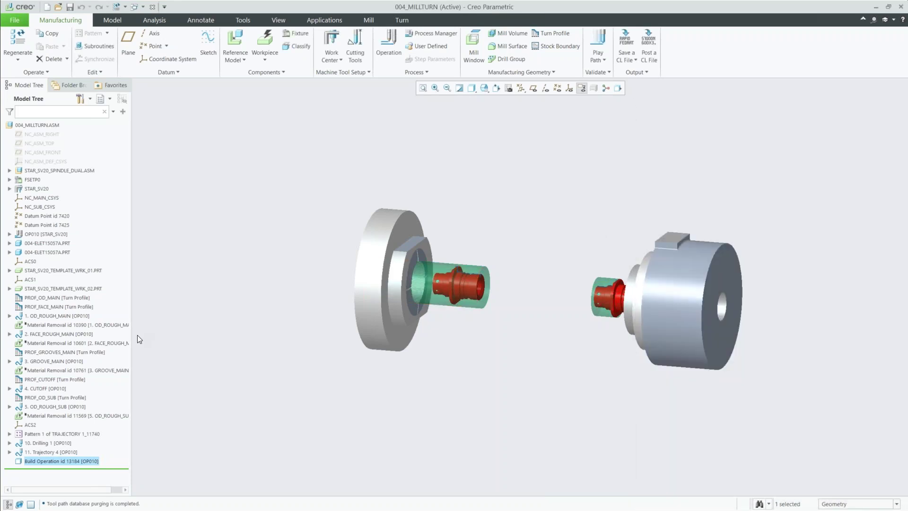
{"action": "left_click", "coordinate": [78, 334]}
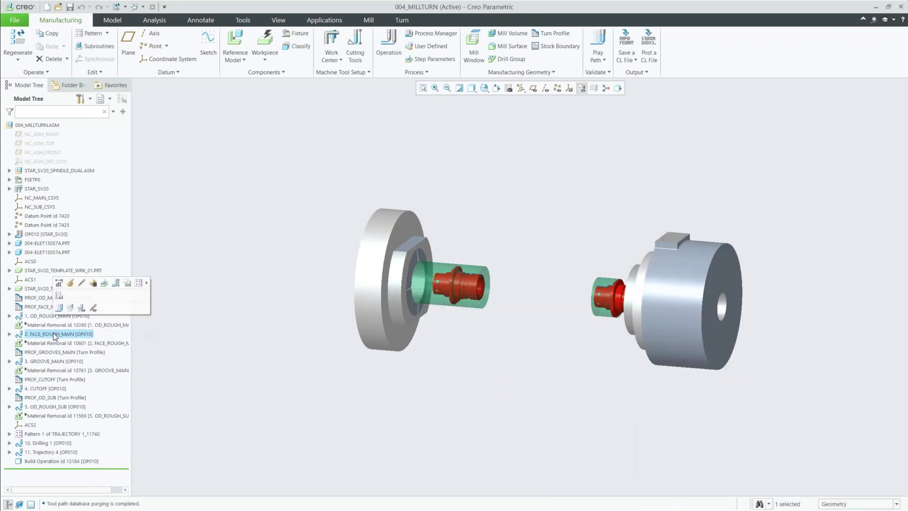
Step: Redefine FACE_ROUGH_MAIN, keeping it on the Main Spindle
{"action": "left_click", "coordinate": [71, 283]}
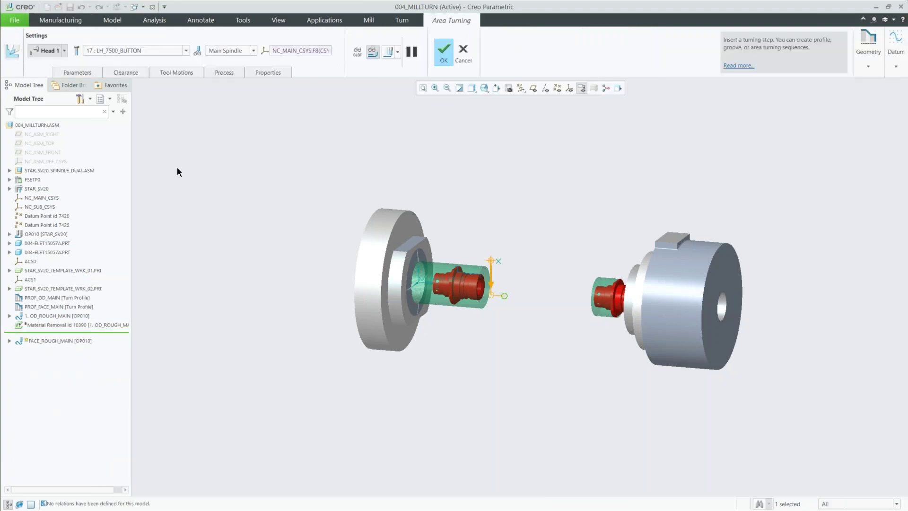
{"action": "left_click", "coordinate": [253, 51]}
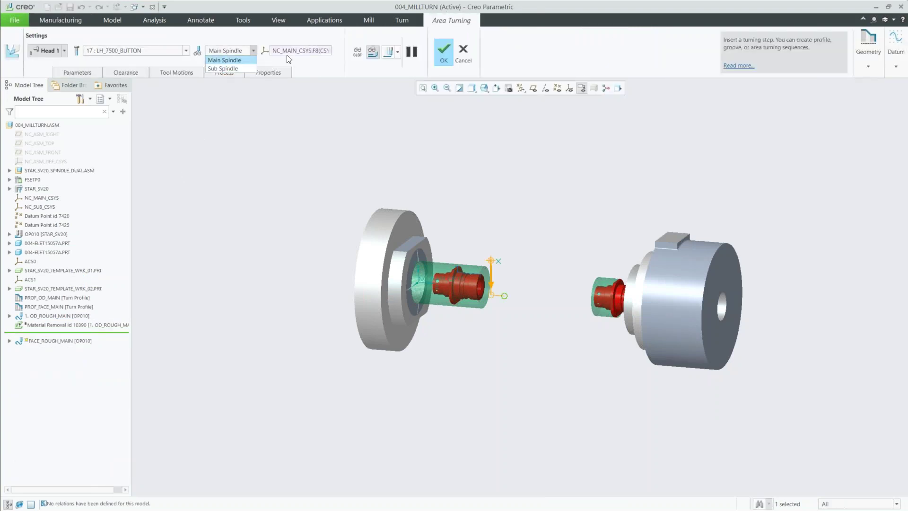
{"action": "left_click", "coordinate": [220, 144]}
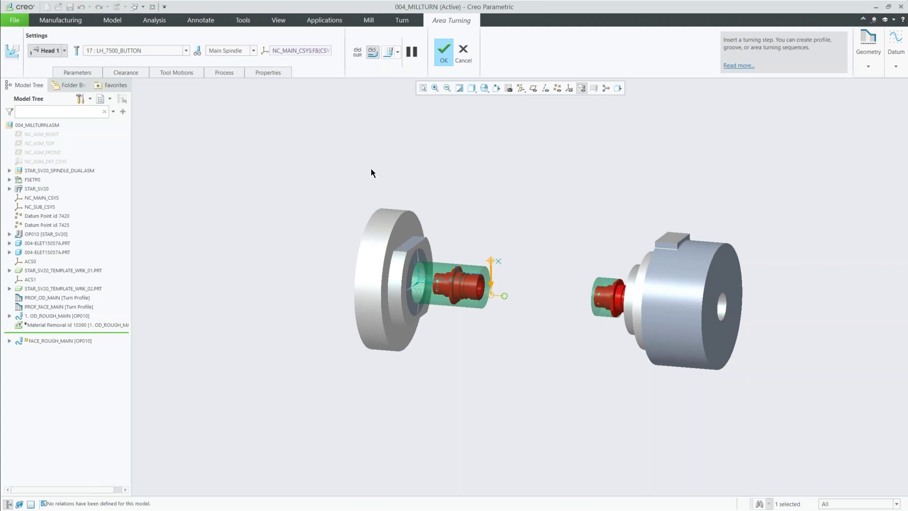
{"action": "left_click", "coordinate": [444, 48]}
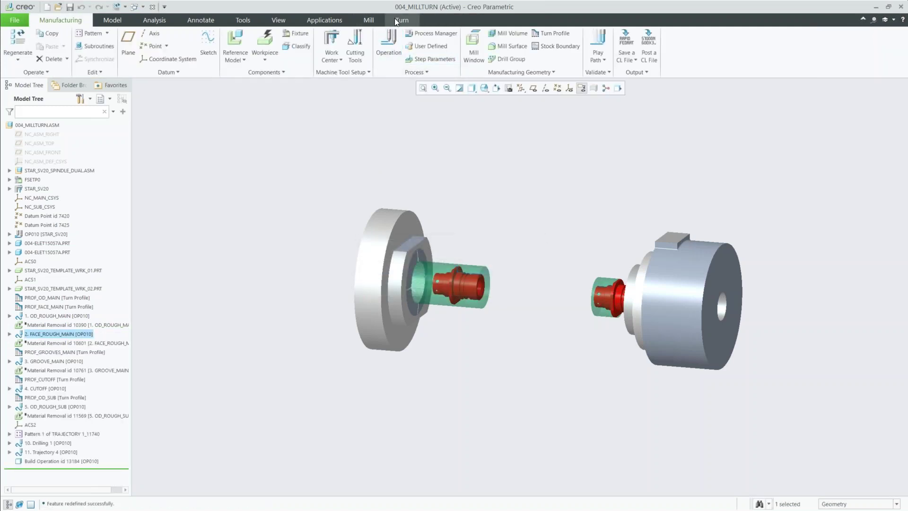
Step: Check the Turn tab and regeneration options, then switch to the EOT mold assembly
{"action": "left_click", "coordinate": [402, 21]}
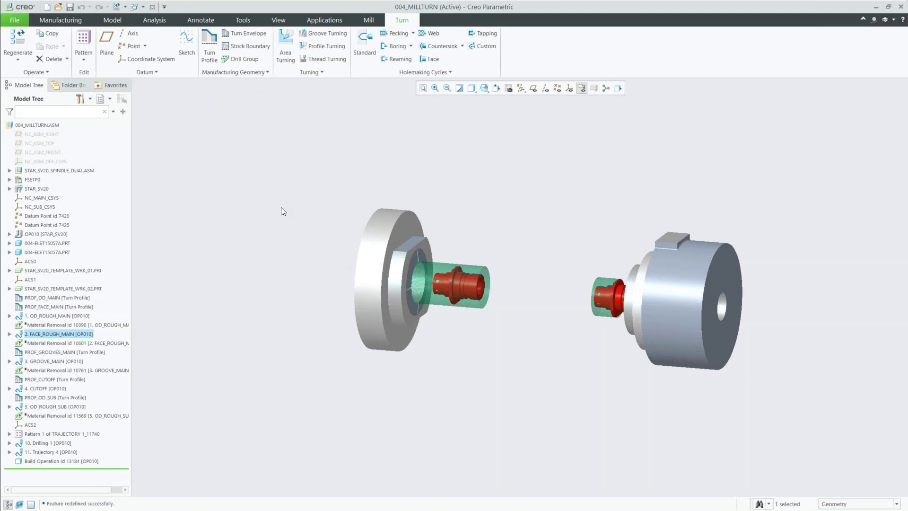
{"action": "left_click", "coordinate": [125, 7]}
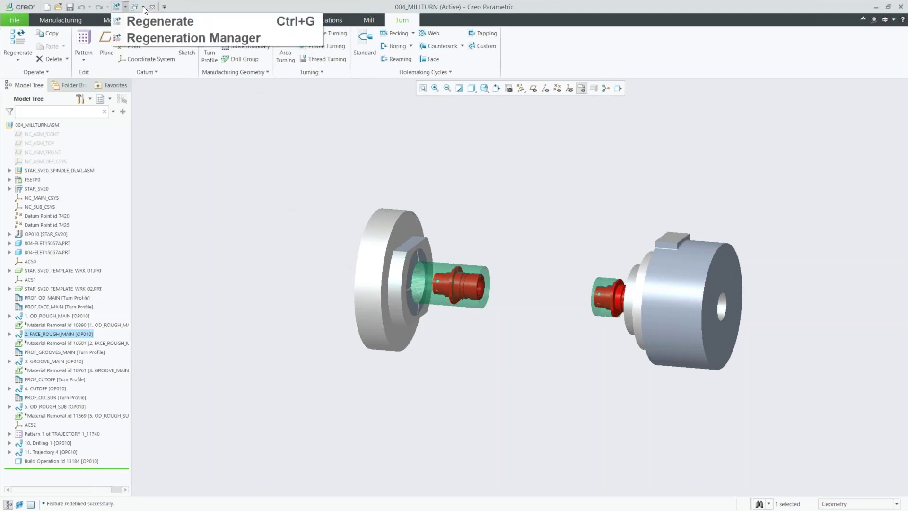
{"action": "left_click", "coordinate": [143, 8]}
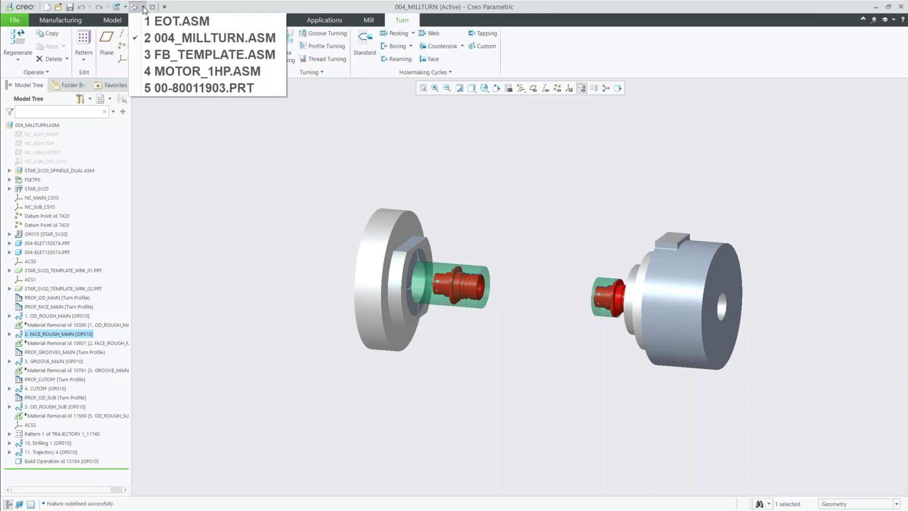
{"action": "left_click", "coordinate": [180, 22]}
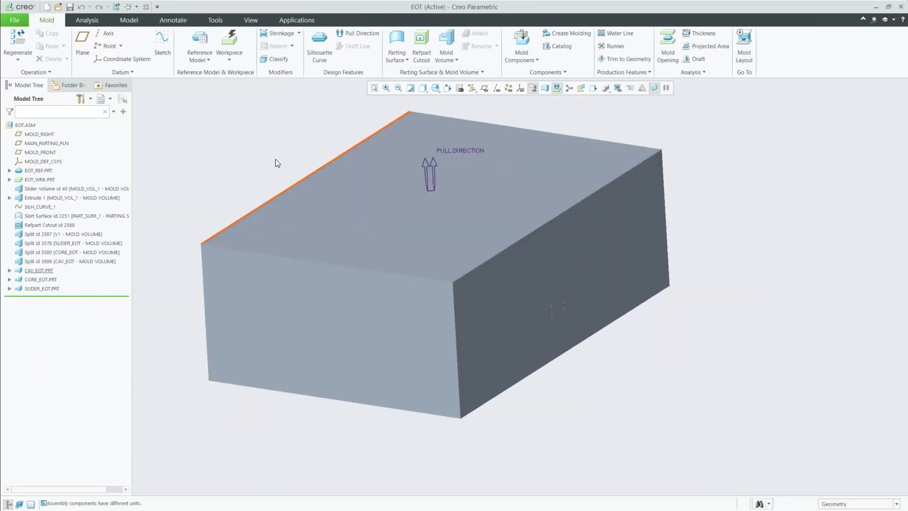
Step: Explode the EOT mold open and orbit it to a front-on view of the parting faces
{"action": "scroll", "coordinate": [208, 111], "scroll_direction": "down", "scroll_amount": 2}
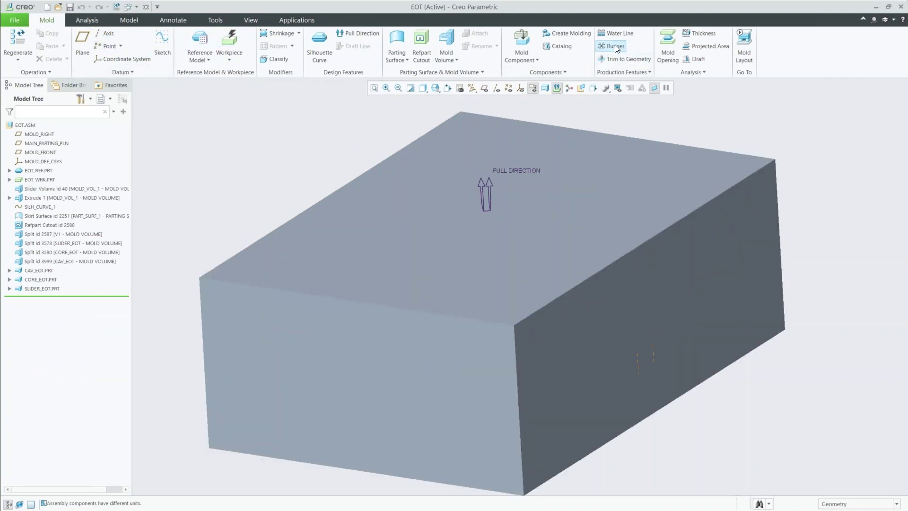
{"action": "left_click", "coordinate": [662, 35]}
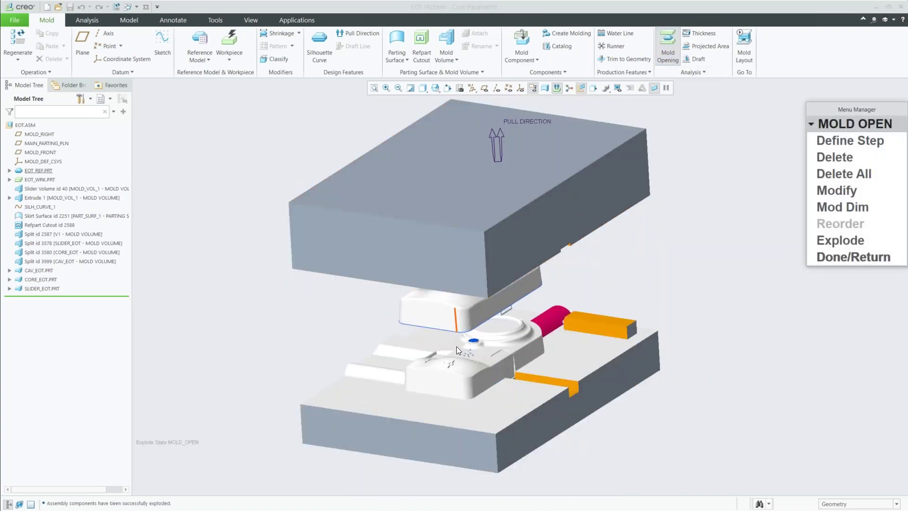
{"action": "mouse_move", "coordinate": [453, 340]}
{"action": "middle_mouse_down"}
{"action": "mouse_move", "coordinate": [427, 295]}
{"action": "mouse_move", "coordinate": [438, 340]}
{"action": "mouse_move", "coordinate": [470, 327]}
{"action": "middle_mouse_up"}
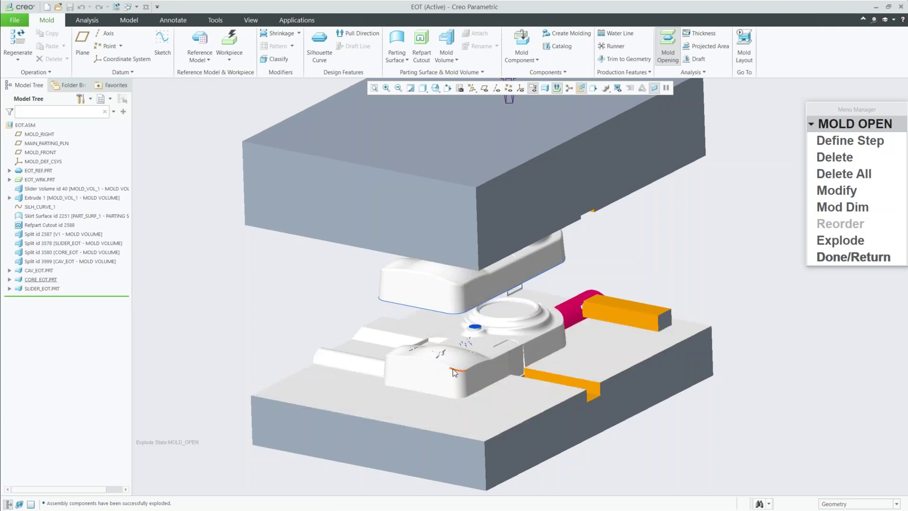
{"action": "scroll", "coordinate": [454, 372], "scroll_direction": "up", "scroll_amount": 3}
{"action": "mouse_move", "coordinate": [716, 249]}
{"action": "middle_mouse_down"}
{"action": "mouse_move", "coordinate": [484, 278]}
{"action": "mouse_move", "coordinate": [429, 265]}
{"action": "mouse_move", "coordinate": [494, 289]}
{"action": "middle_mouse_up"}
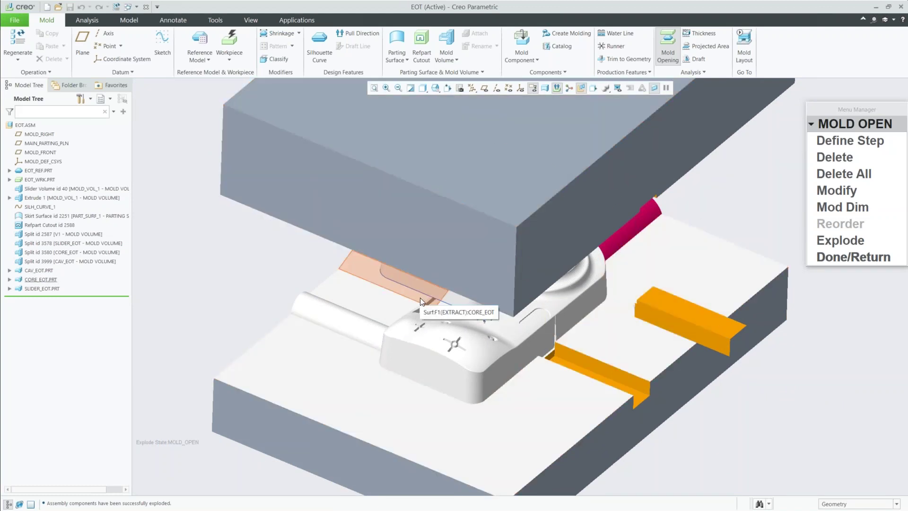
{"action": "scroll", "coordinate": [420, 297], "scroll_direction": "up", "scroll_amount": 3}
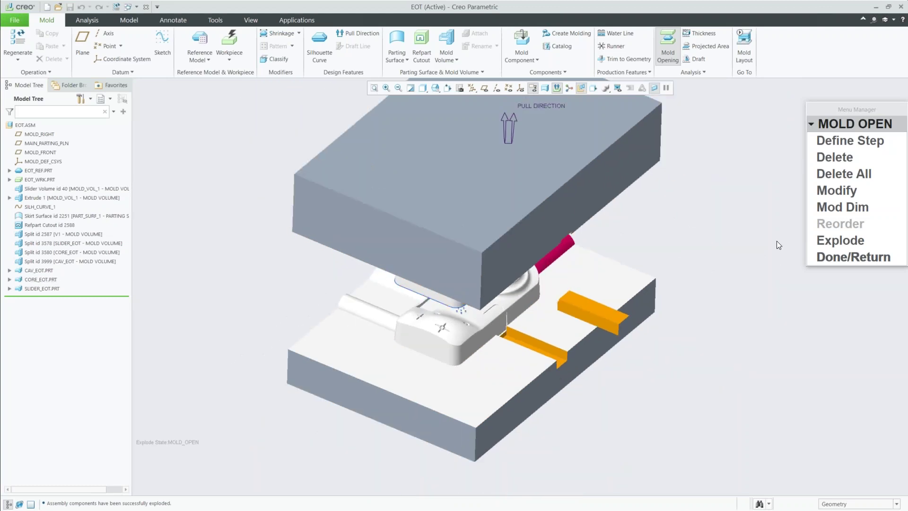
Step: Inspect the slider, cavity and CORE_EOT parts, collapse the mold, and advance to the PACKAGING slide
{"action": "left_click", "coordinate": [40, 288]}
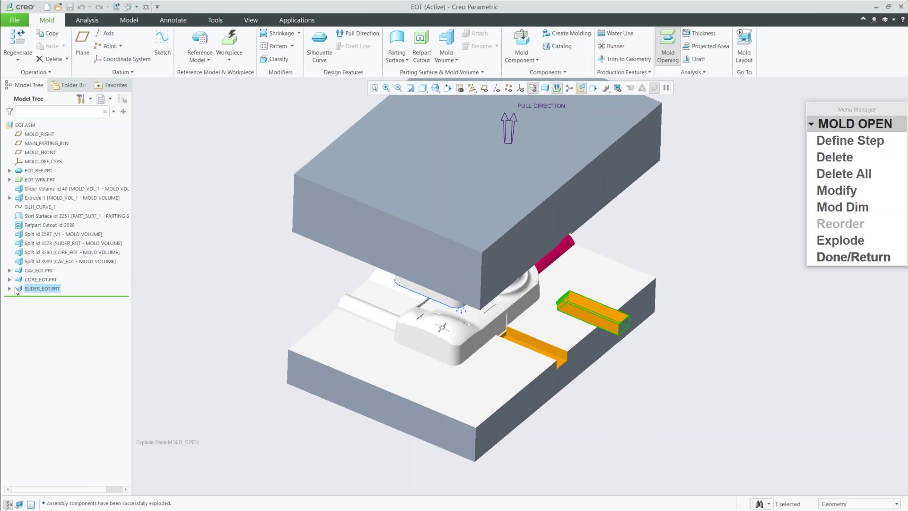
{"action": "left_click", "coordinate": [27, 272]}
{"action": "left_click", "coordinate": [31, 278]}
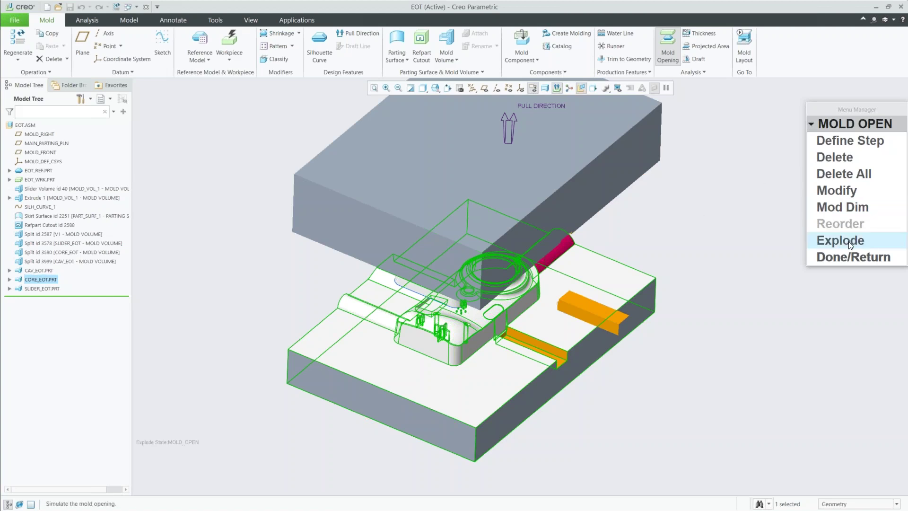
{"action": "left_click", "coordinate": [850, 255]}
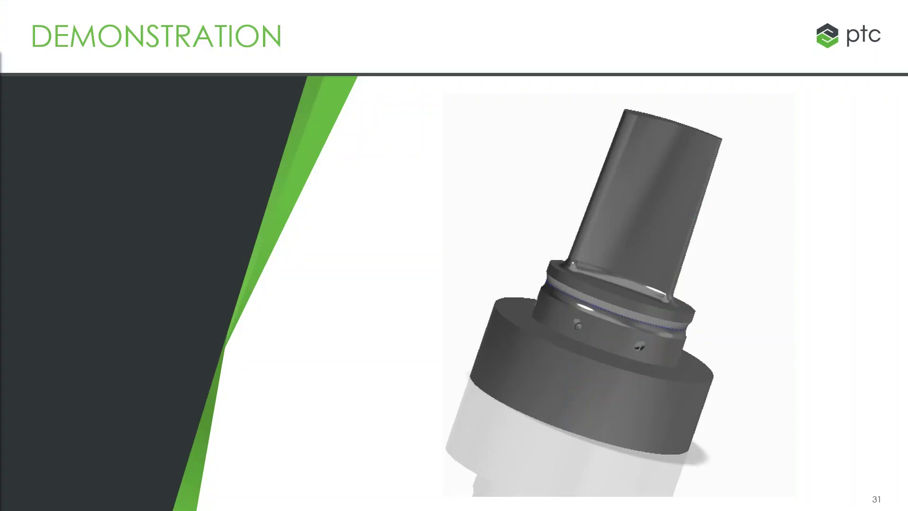
{"action": "key", "text": "Right"}
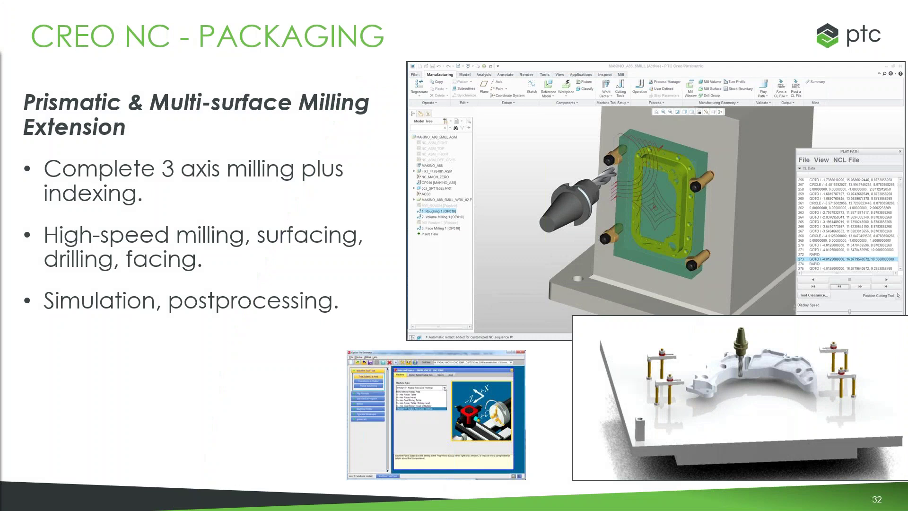